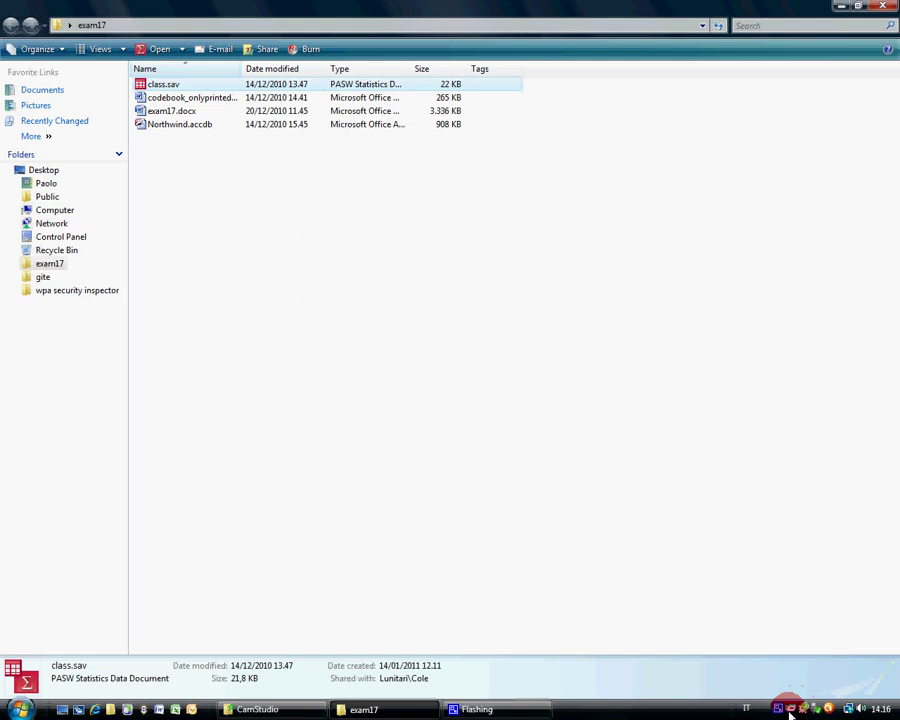
# Step: Check the recording devices in the system sound settings and close them without changing anything
pyautogui.rightClick(861, 711)
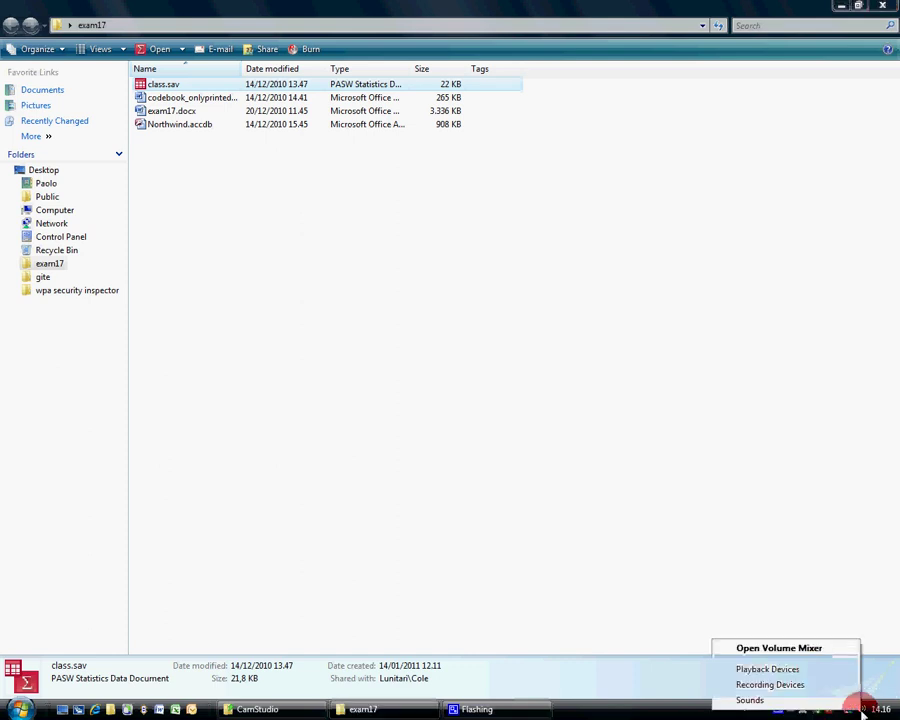
pyautogui.click(826, 683)
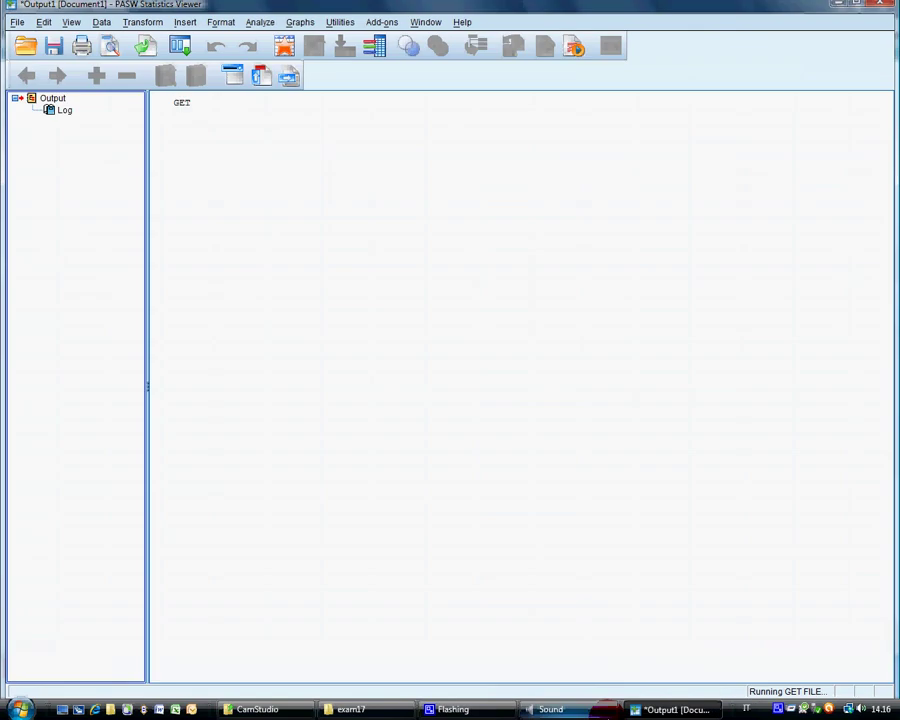
pyautogui.click(518, 711)
pyautogui.click(153, 177)
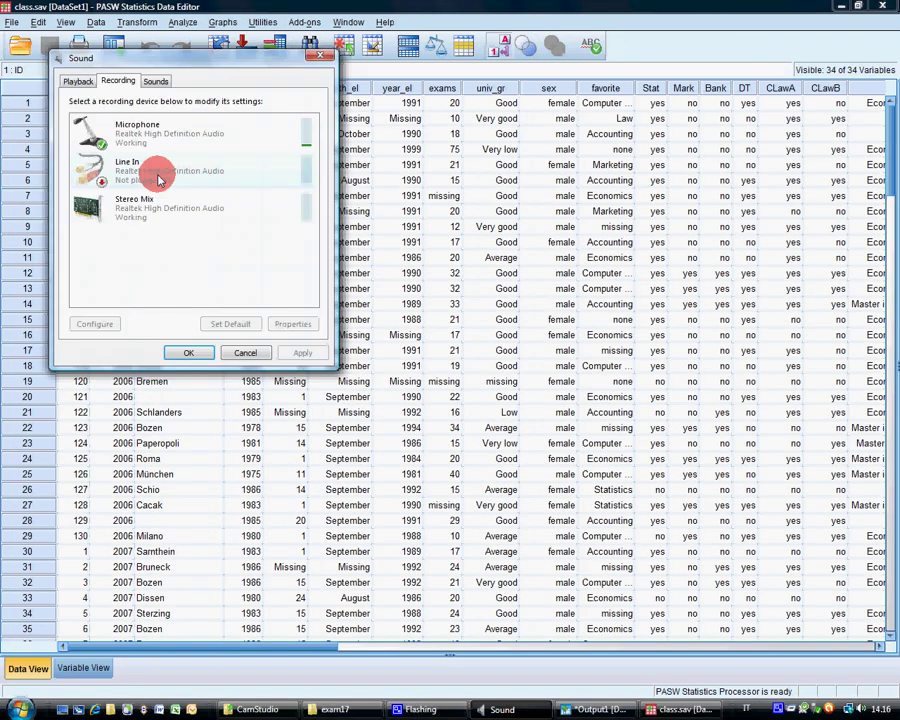
pyautogui.click(250, 358)
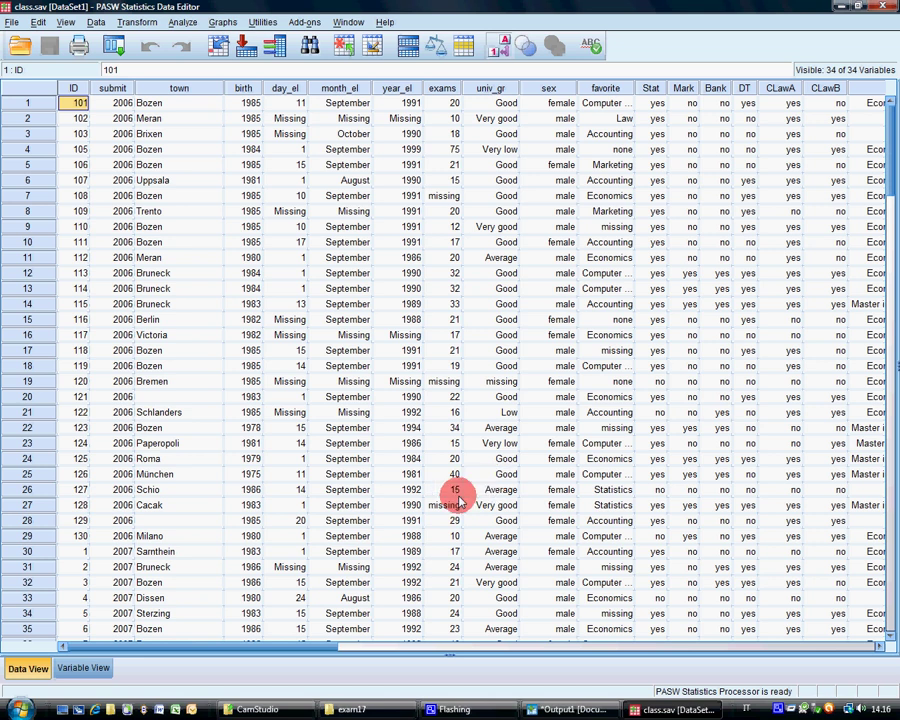
# Step: Start a Frequencies analysis, enlarge its dialog and add Year of birth [birth] as a variable
pyautogui.click(182, 23)
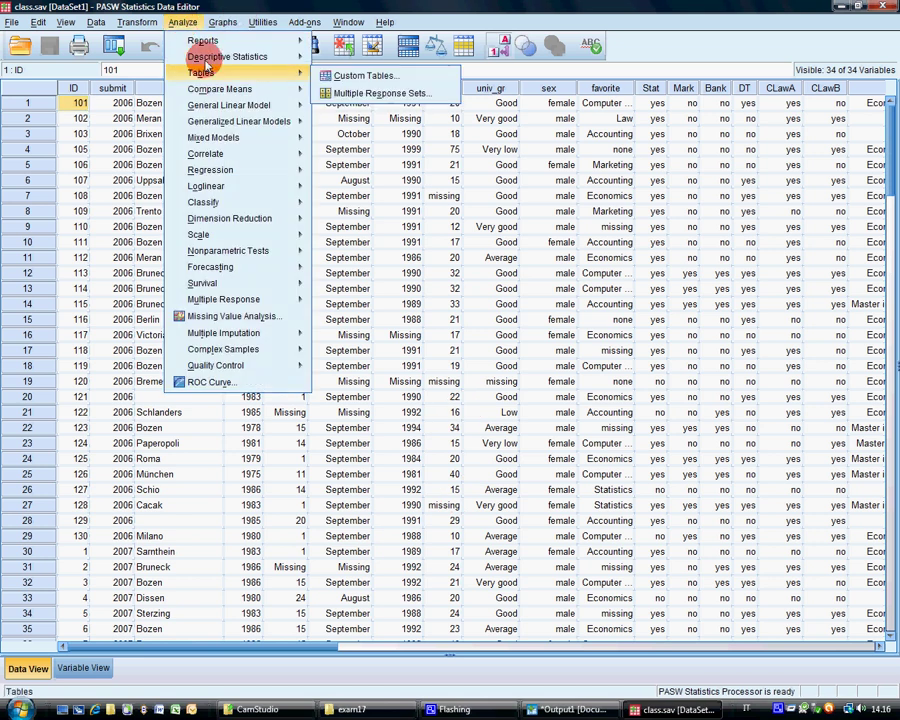
pyautogui.moveTo(268, 57)
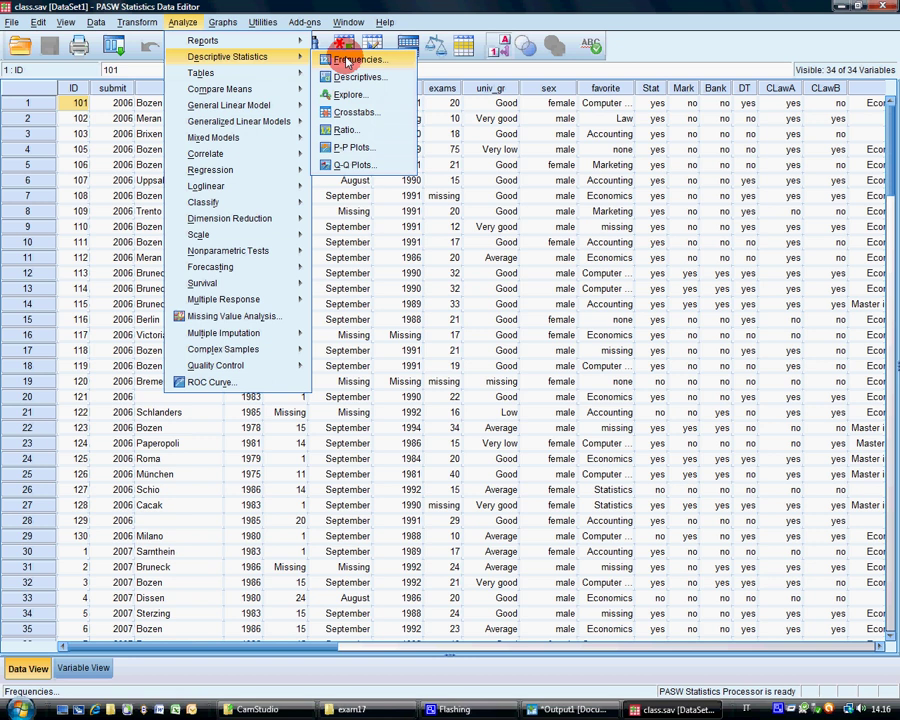
pyautogui.click(350, 60)
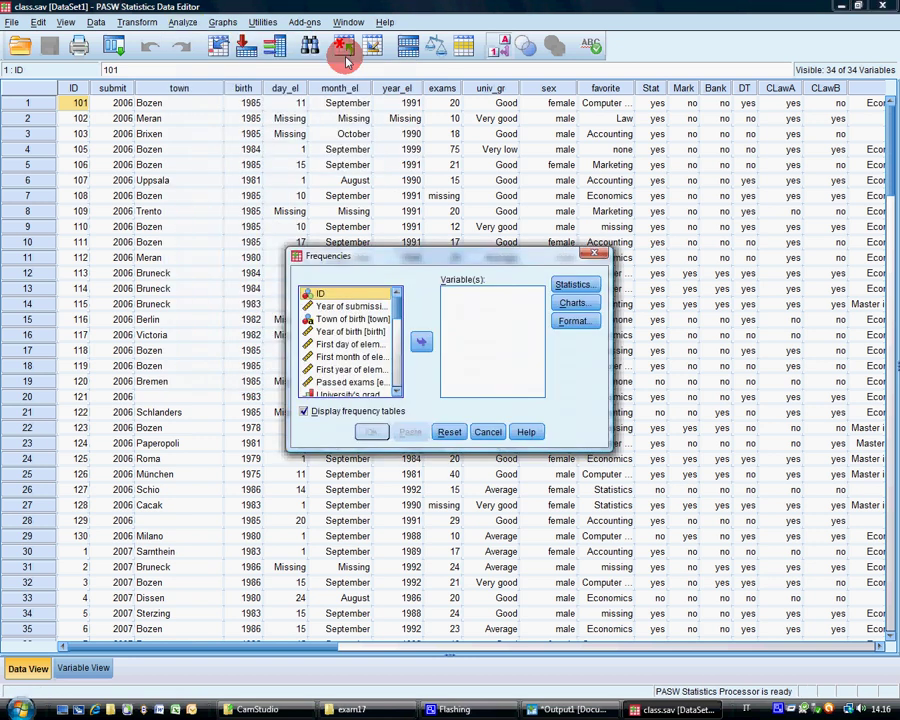
pyautogui.moveTo(607, 455); pyautogui.dragTo(781, 601)
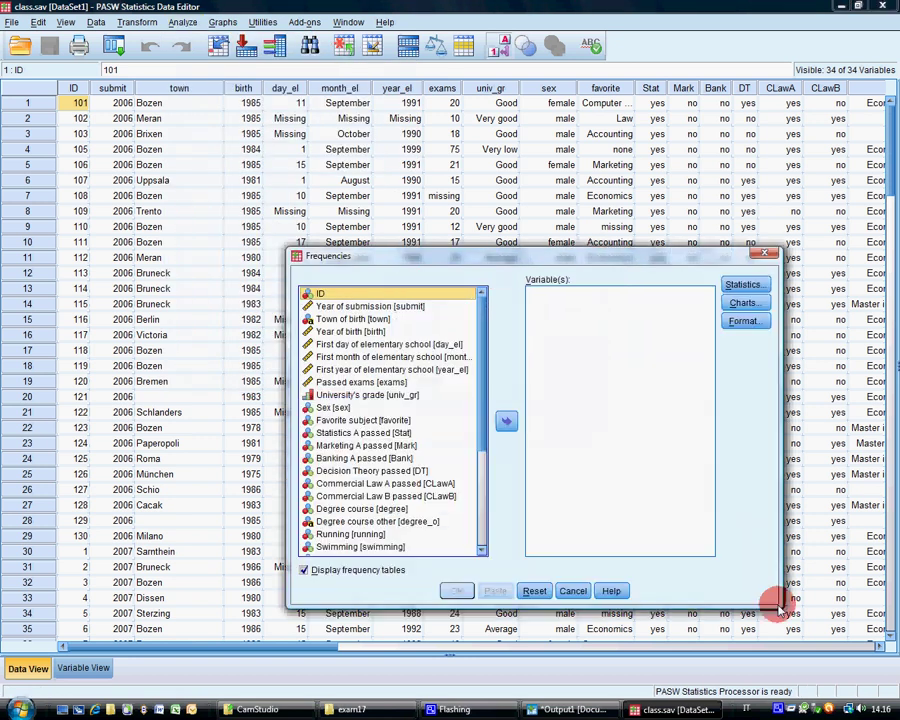
pyautogui.click(385, 385)
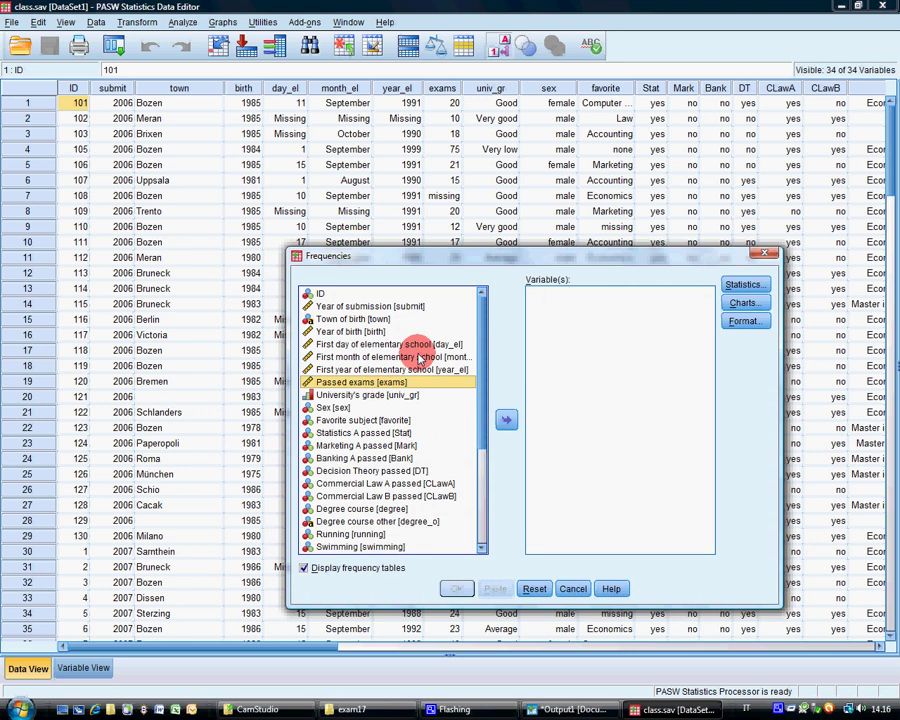
pyautogui.click(360, 331)
pyautogui.click(506, 419)
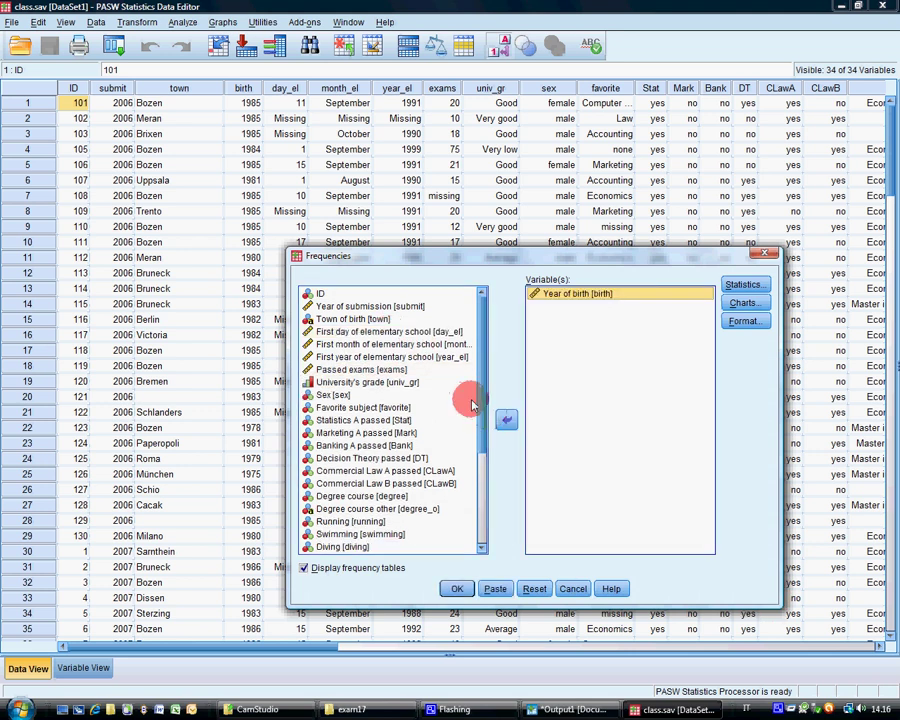
# Step: Add University's grade [univ_gr] and Marketing A passed [Mark] to the Frequencies variables and run the analysis
pyautogui.click(390, 382)
pyautogui.click(506, 419)
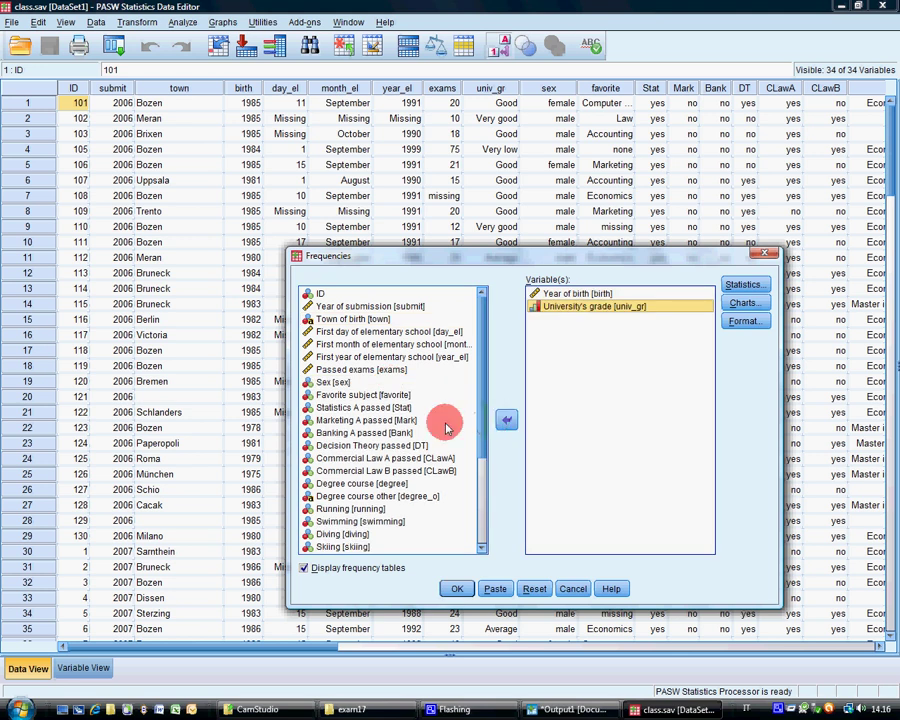
pyautogui.moveTo(482, 440); pyautogui.dragTo(484, 468)
pyautogui.click(432, 351)
pyautogui.click(506, 419)
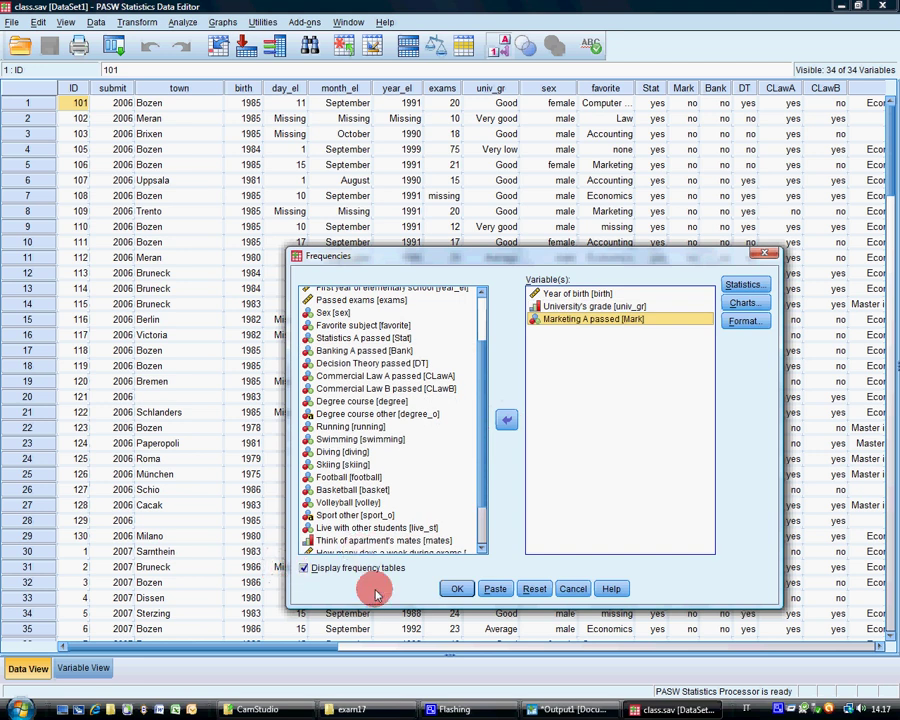
pyautogui.click(456, 588)
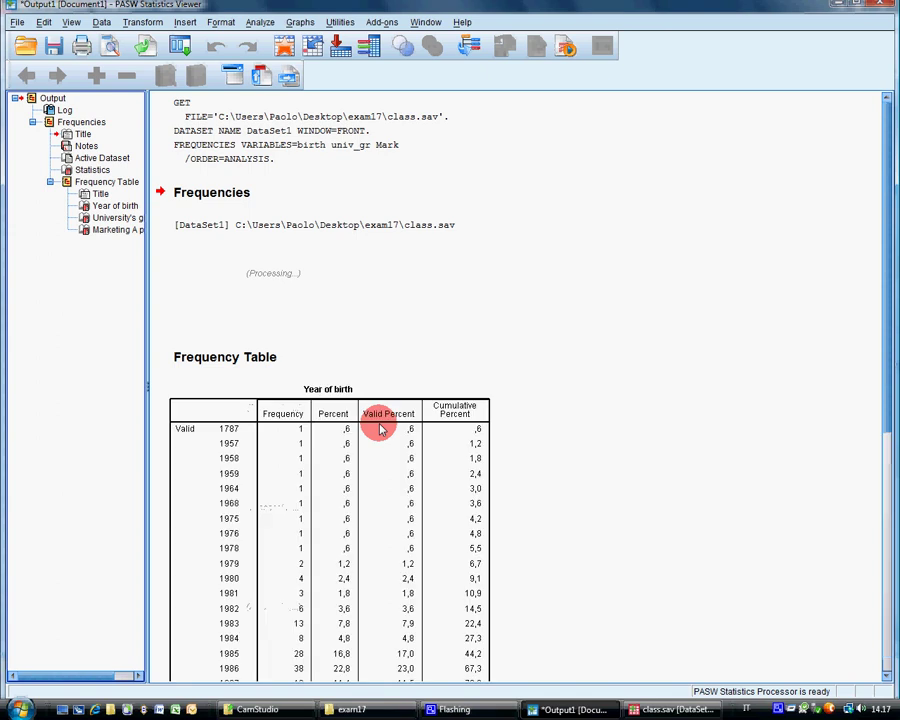
# Step: Edit the Year of birth frequency table so that the value 1787 is in bold red text
pyautogui.click(358, 372)
pyautogui.scroll(-3, 346, 394)
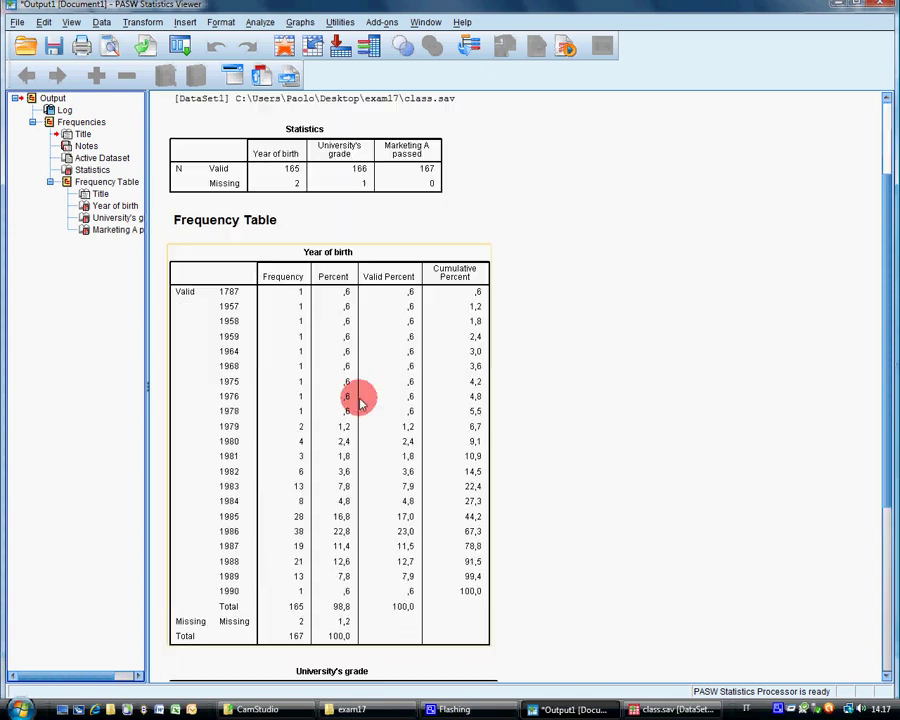
pyautogui.click(236, 296)
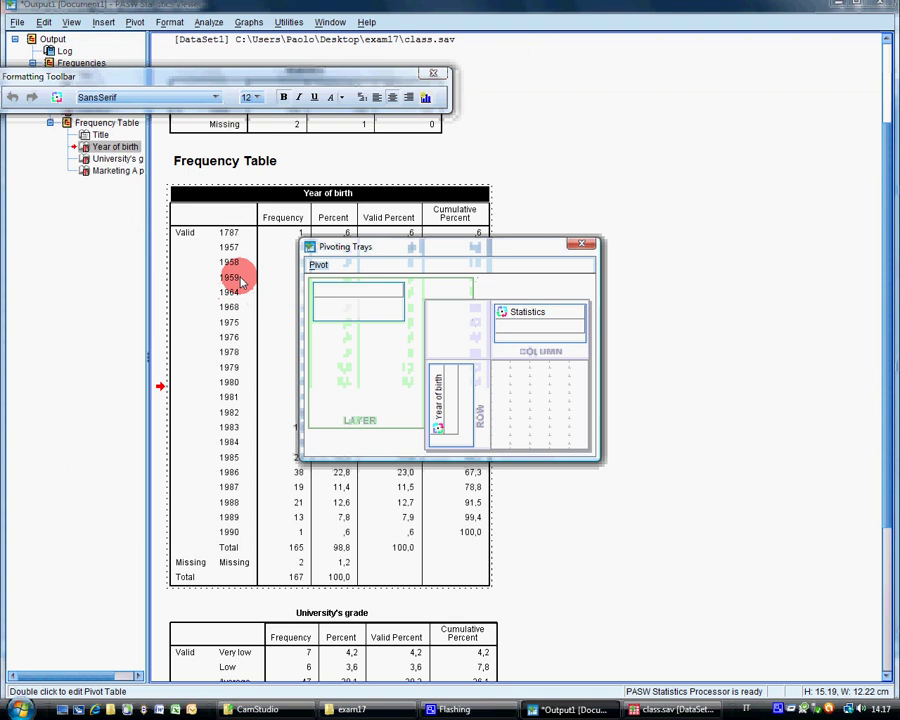
pyautogui.click(230, 232)
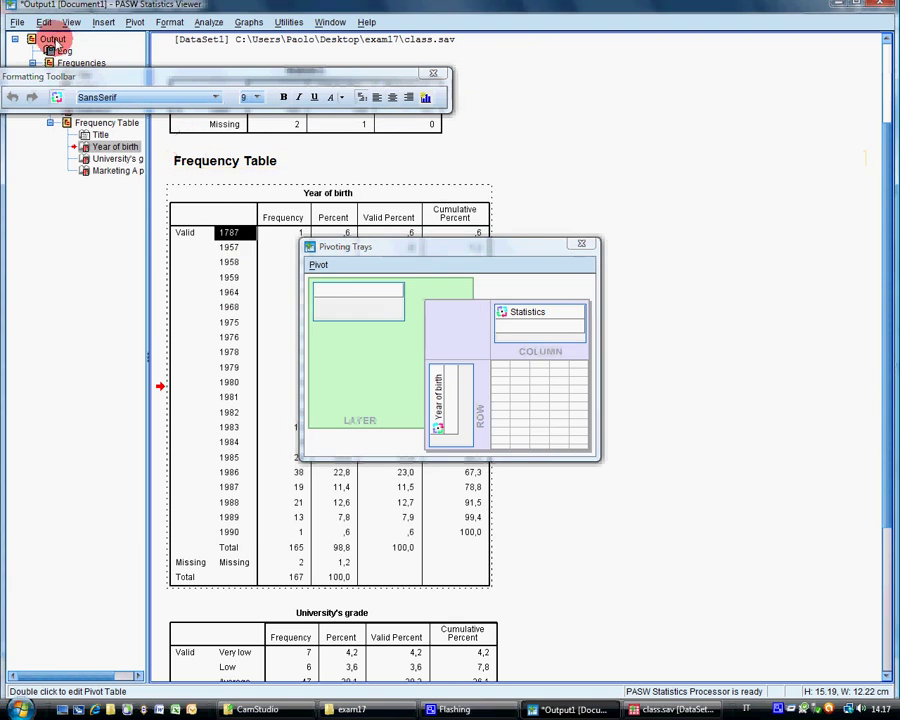
pyautogui.moveTo(52, 40); pyautogui.dragTo(363, 124)
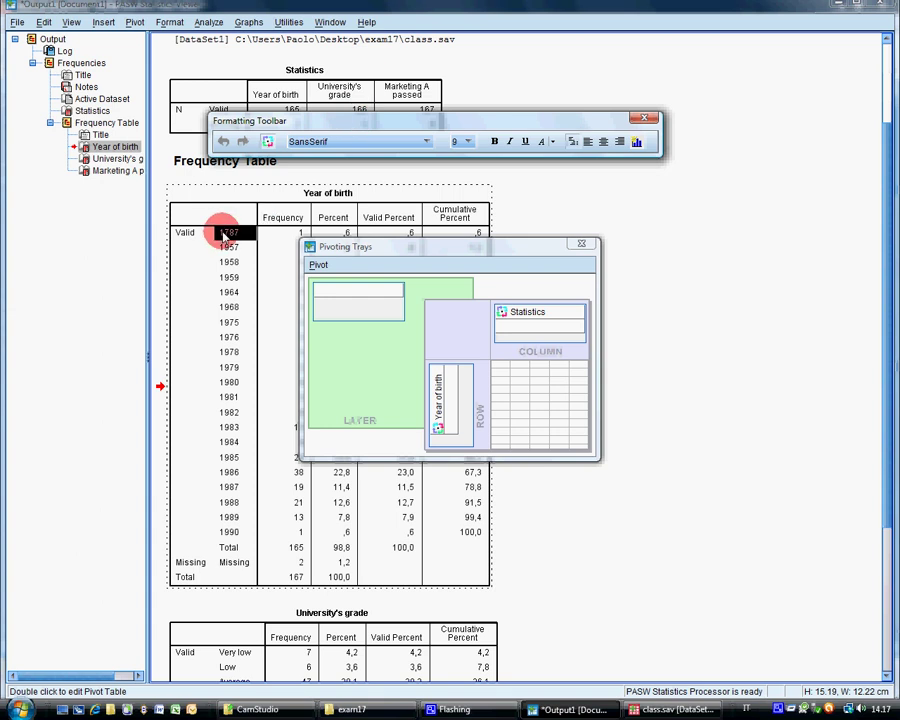
pyautogui.click(548, 142)
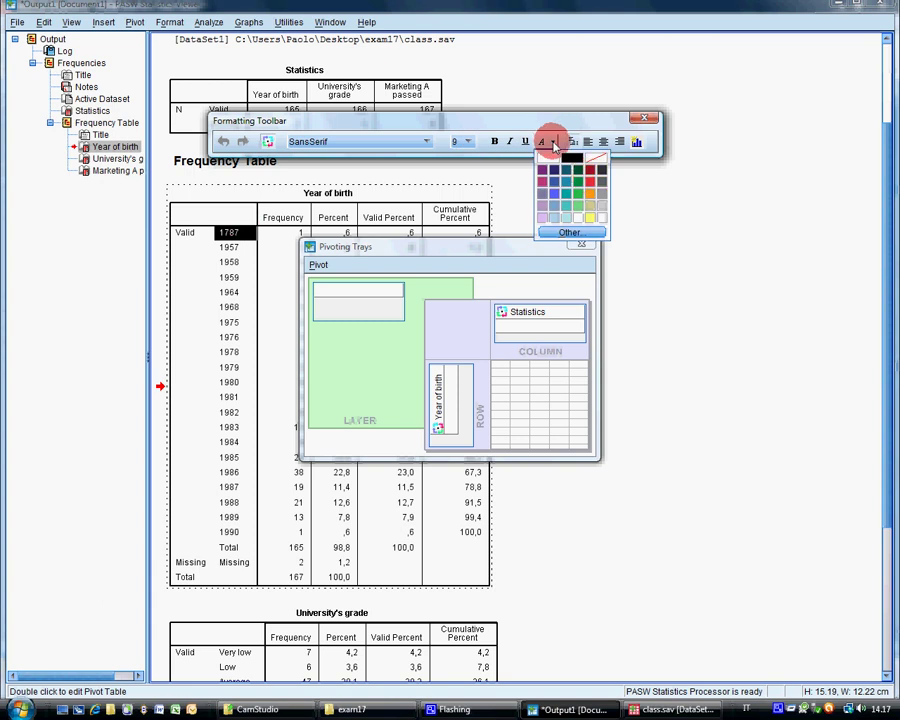
pyautogui.click(592, 184)
pyautogui.click(240, 232)
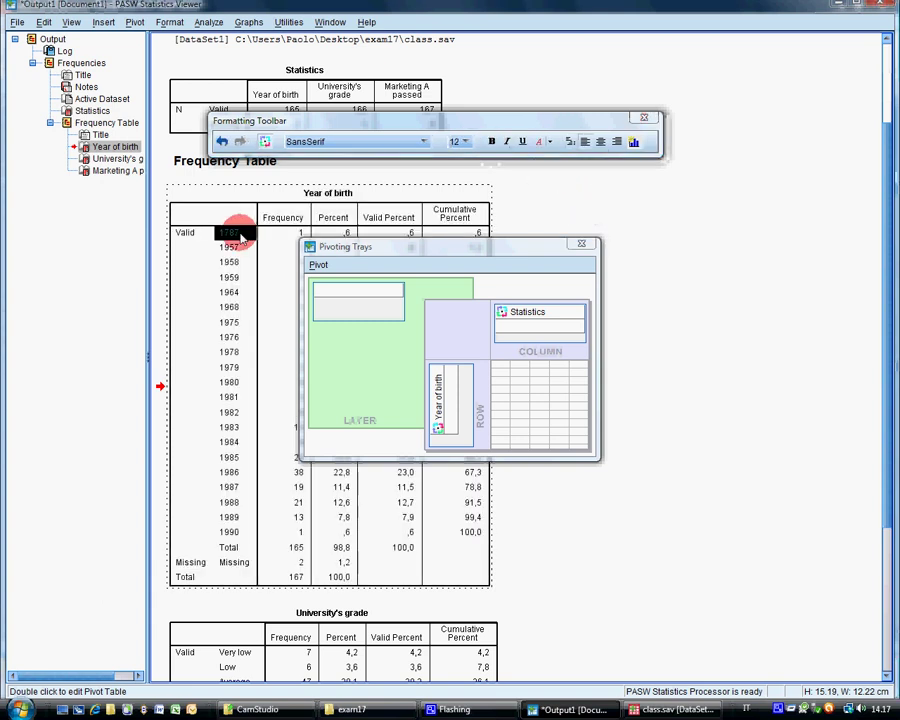
pyautogui.click(491, 141)
pyautogui.click(660, 210)
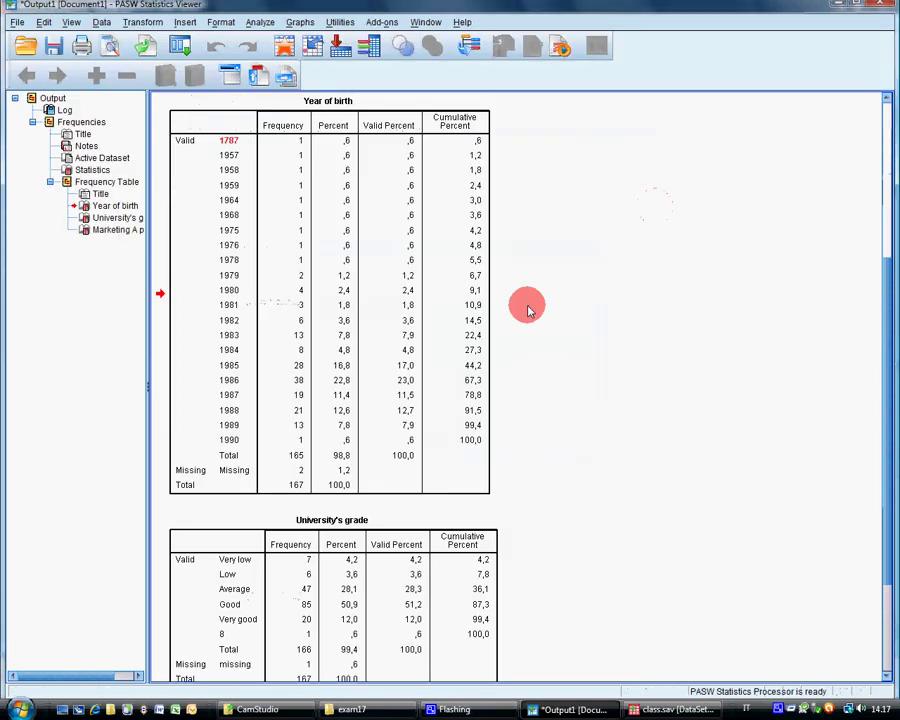
# Step: Color the category label 8 red in the University's grade frequency table
pyautogui.scroll(-3, 301, 454)
pyautogui.click(285, 435)
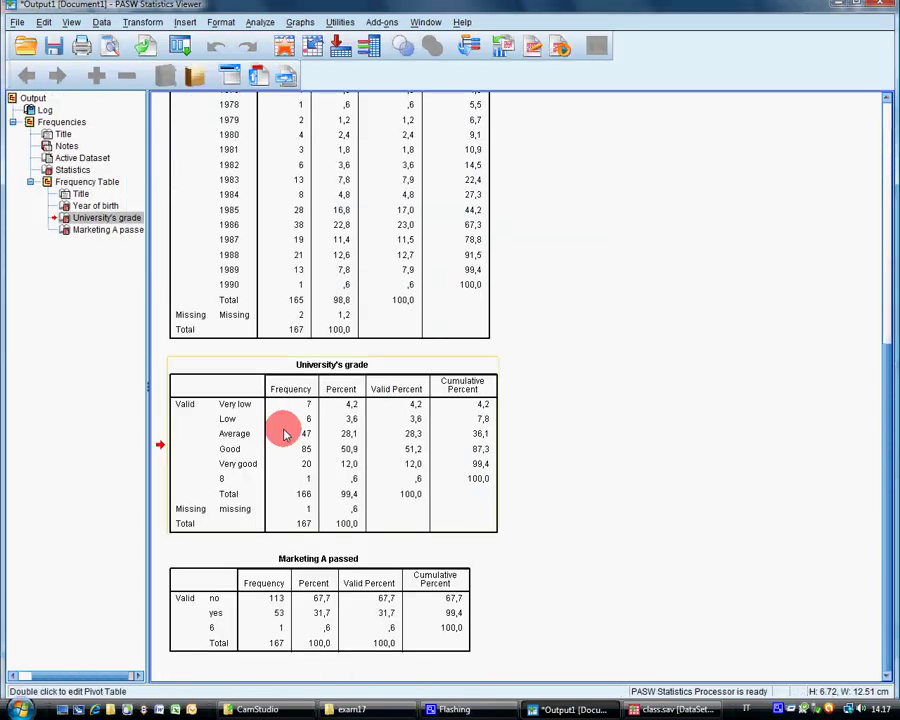
pyautogui.doubleClick(285, 435)
pyautogui.click(228, 478)
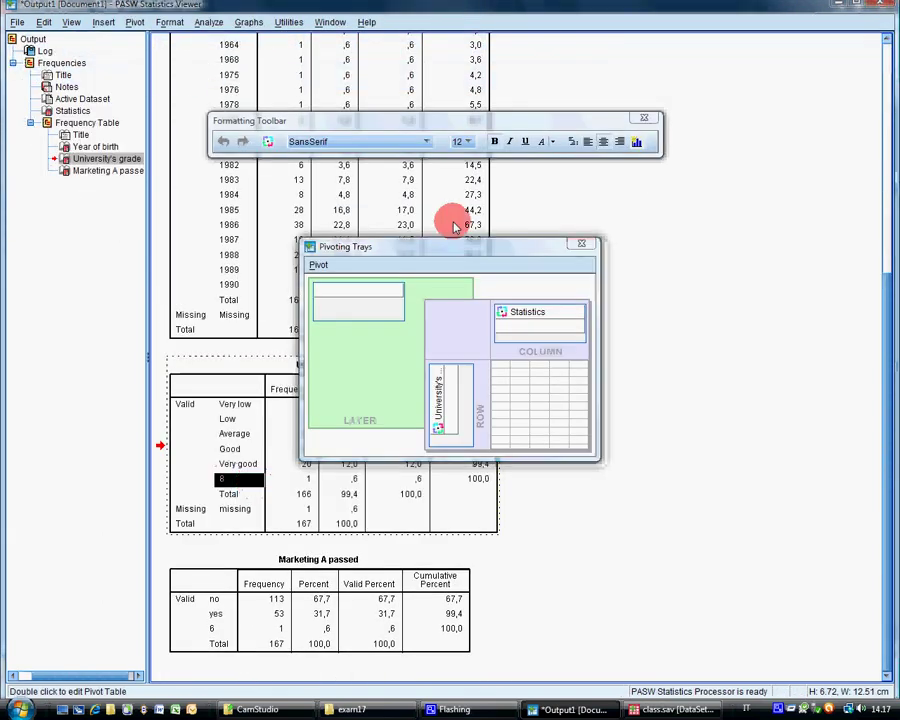
pyautogui.click(556, 141)
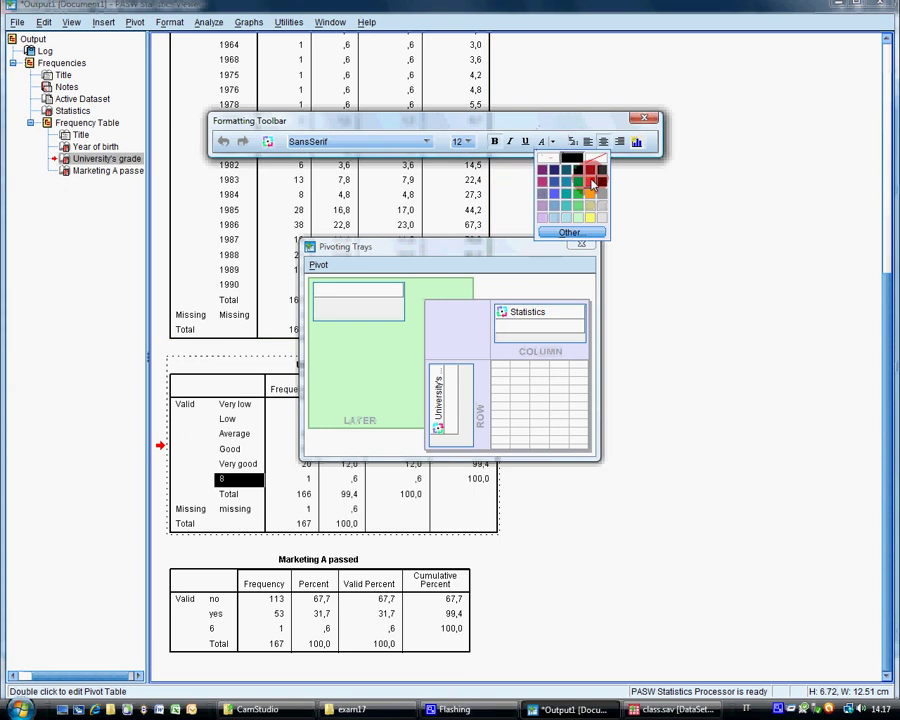
pyautogui.click(592, 183)
pyautogui.click(680, 325)
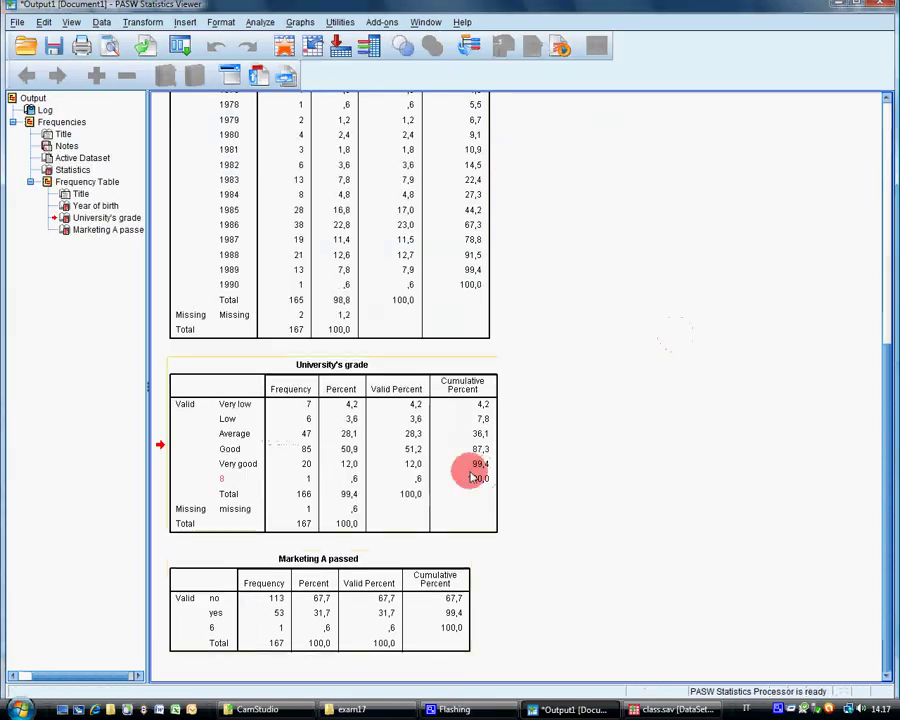
# Step: Color the category label 6 red in the Marketing A passed frequency table
pyautogui.click(220, 627)
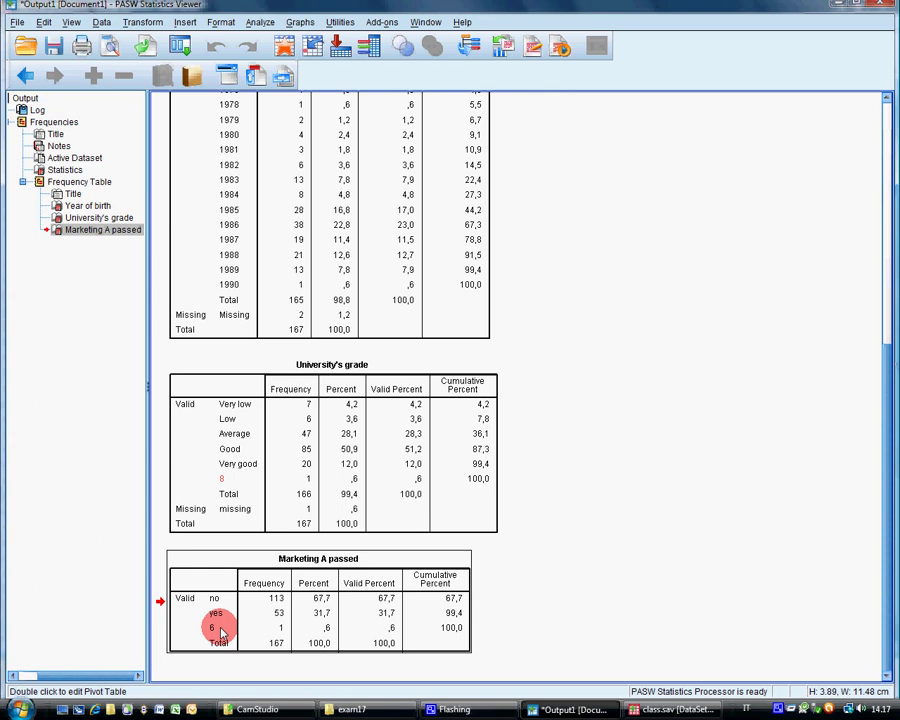
pyautogui.doubleClick(220, 627)
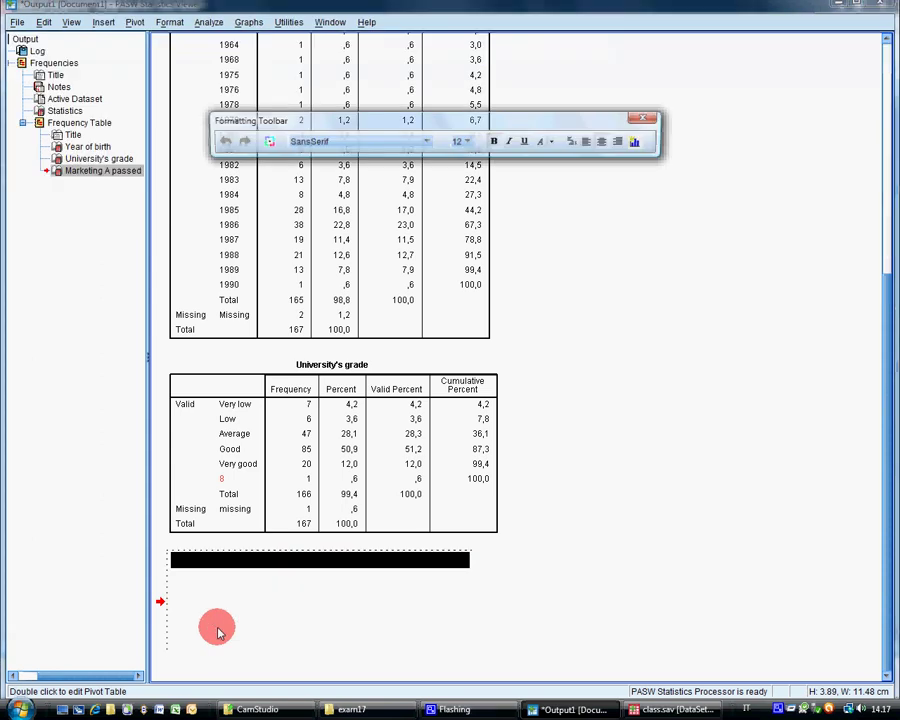
pyautogui.click(552, 142)
pyautogui.click(592, 188)
pyautogui.click(578, 362)
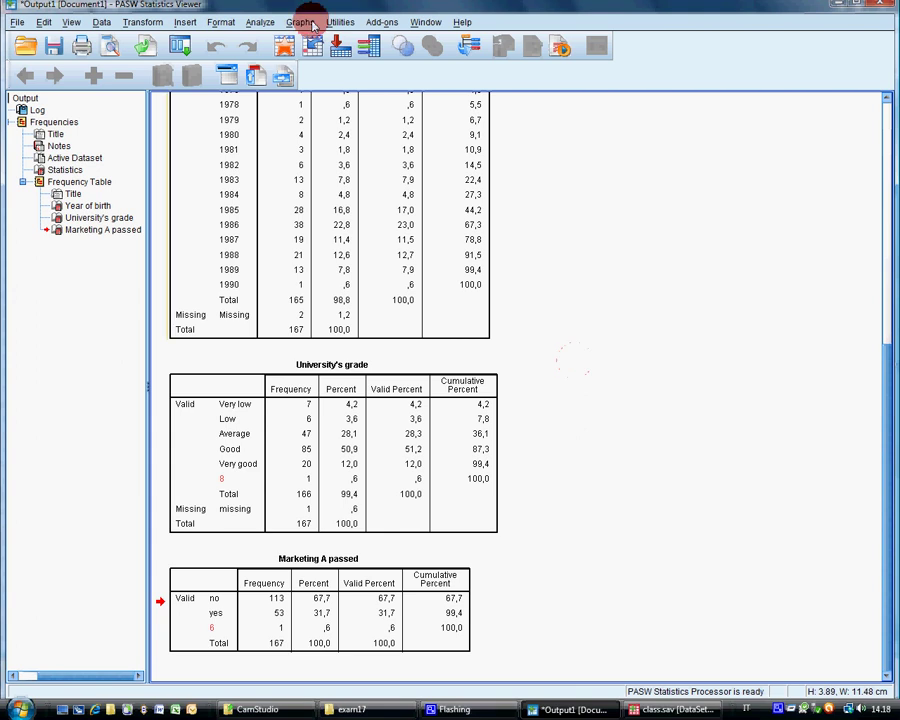
# Step: Begin an If condition in Select Cases with Favorite subject [favorite] and the not-equal operator ~=
pyautogui.click(104, 23)
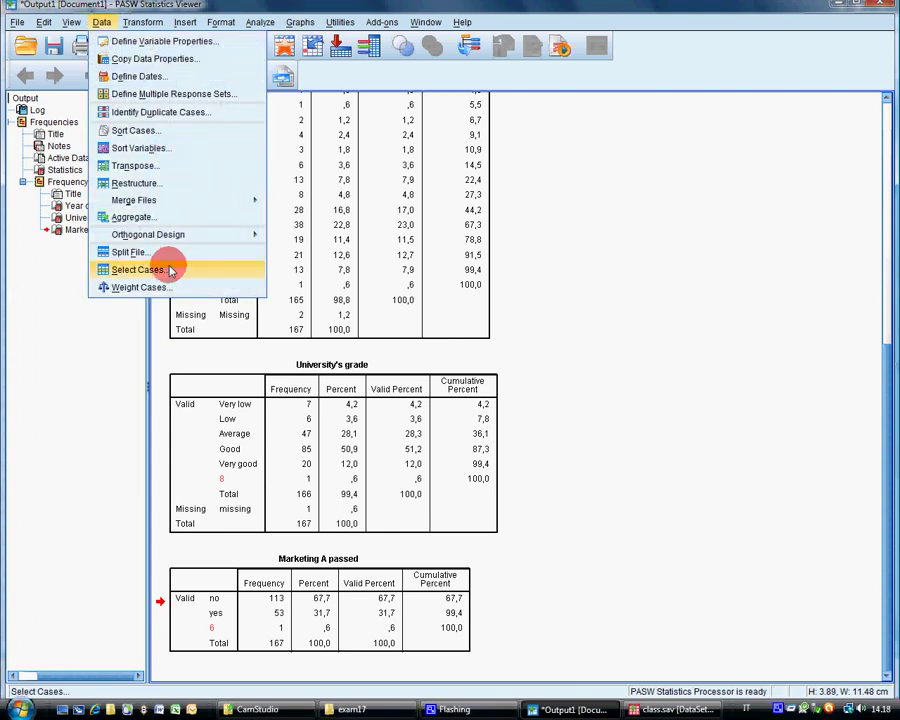
pyautogui.click(170, 270)
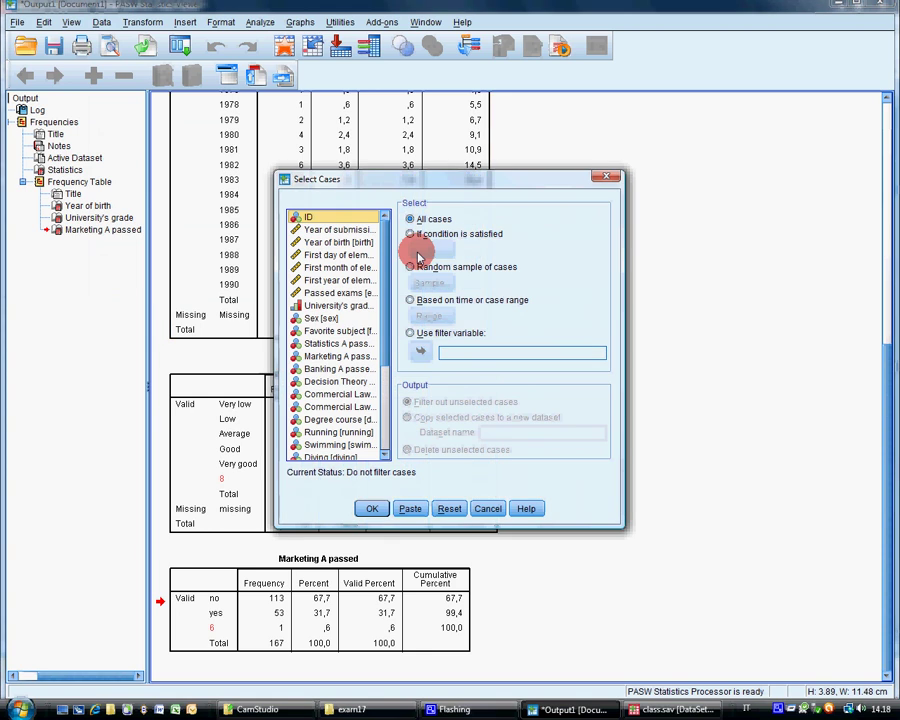
pyautogui.click(410, 234)
pyautogui.click(430, 250)
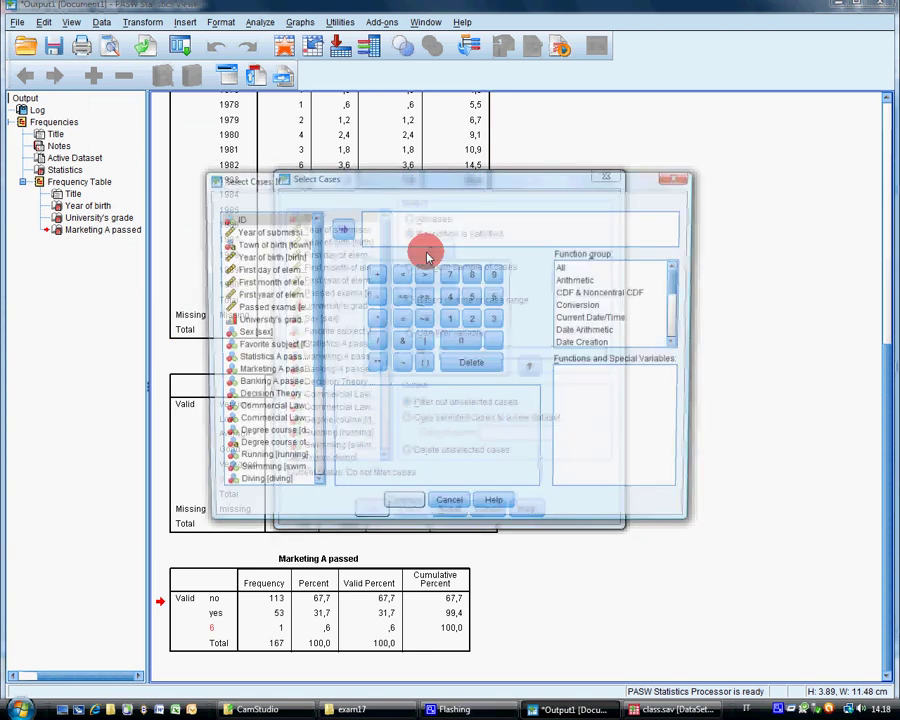
pyautogui.click(250, 345)
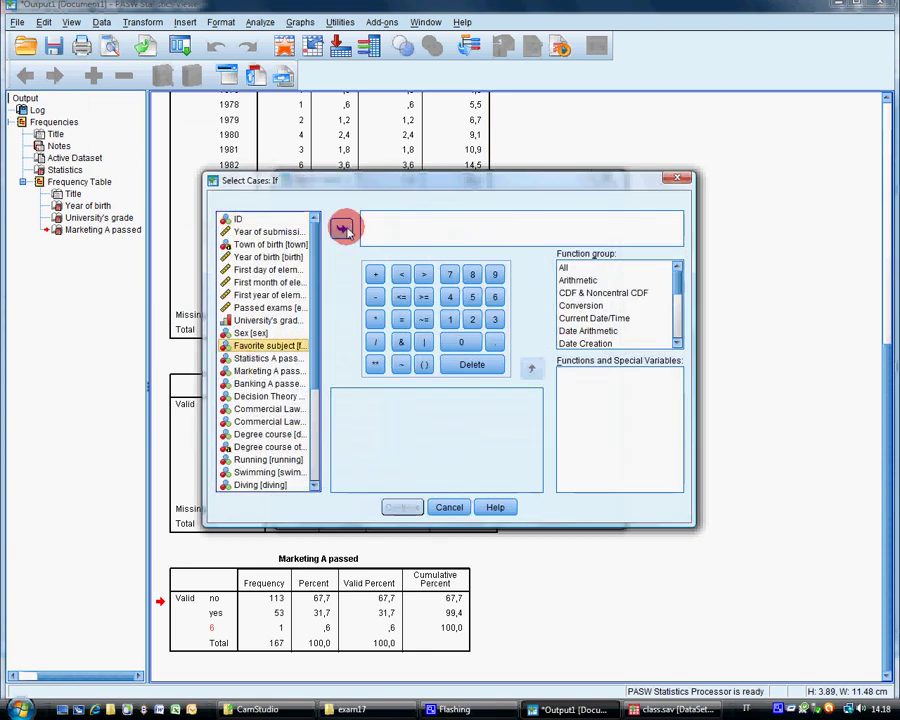
pyautogui.click(343, 229)
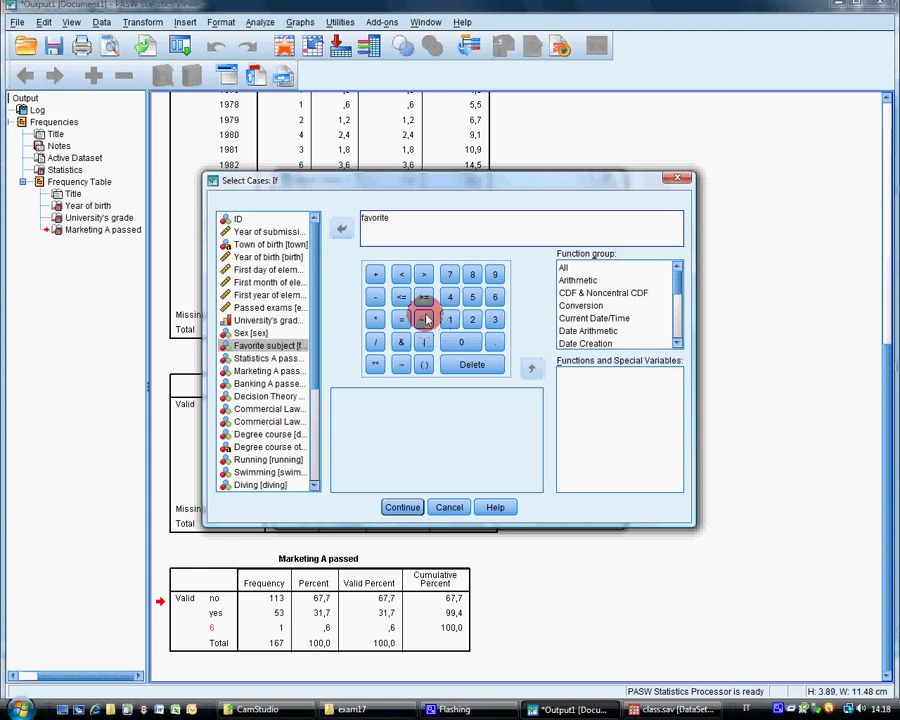
pyautogui.click(424, 319)
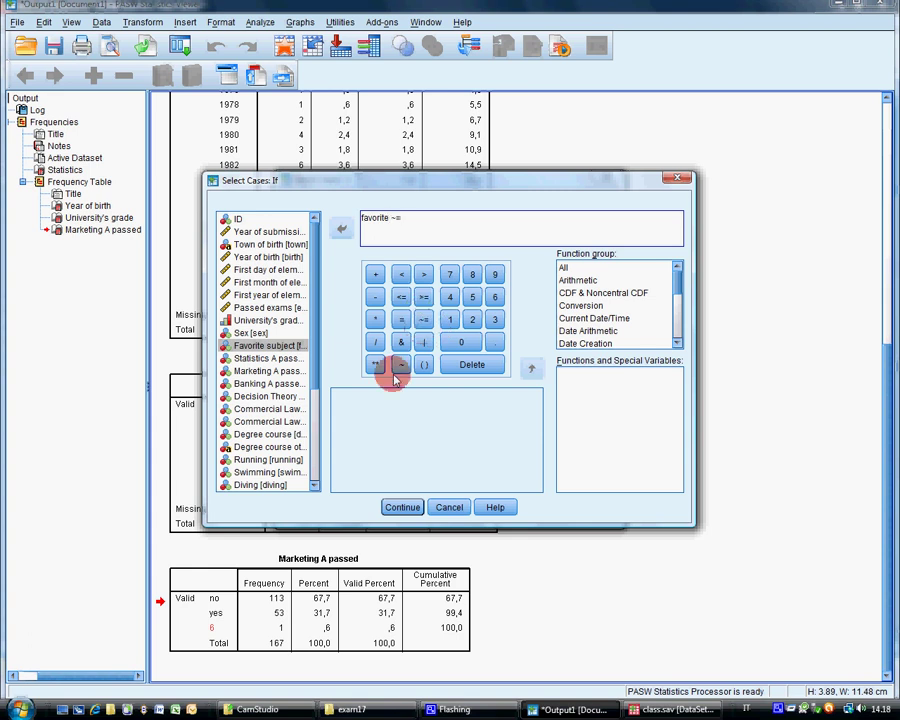
pyautogui.moveTo(404, 219); pyautogui.dragTo(390, 219)
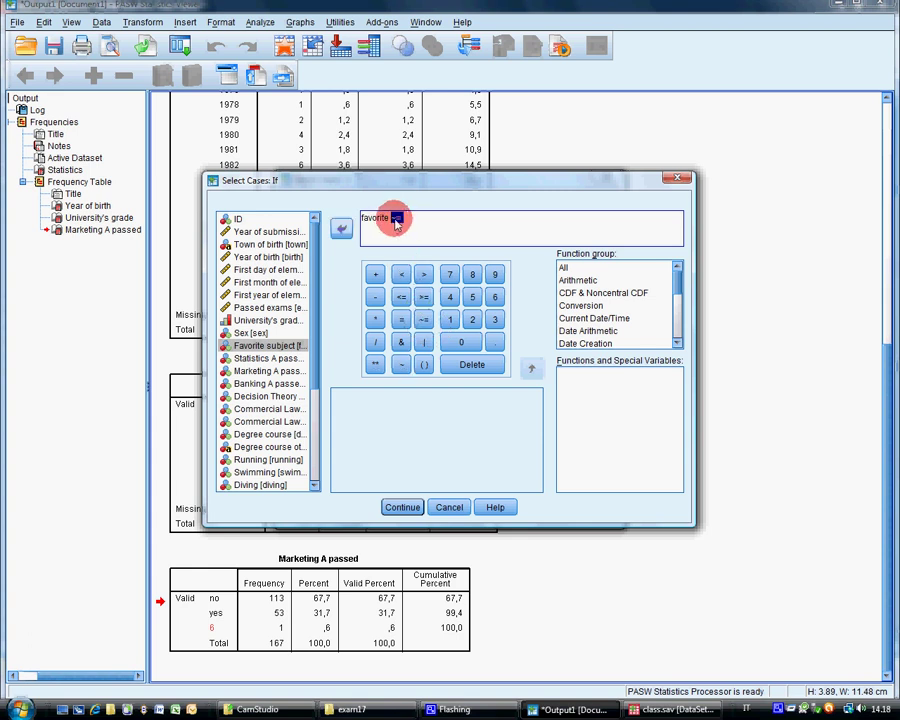
pyautogui.write('=')
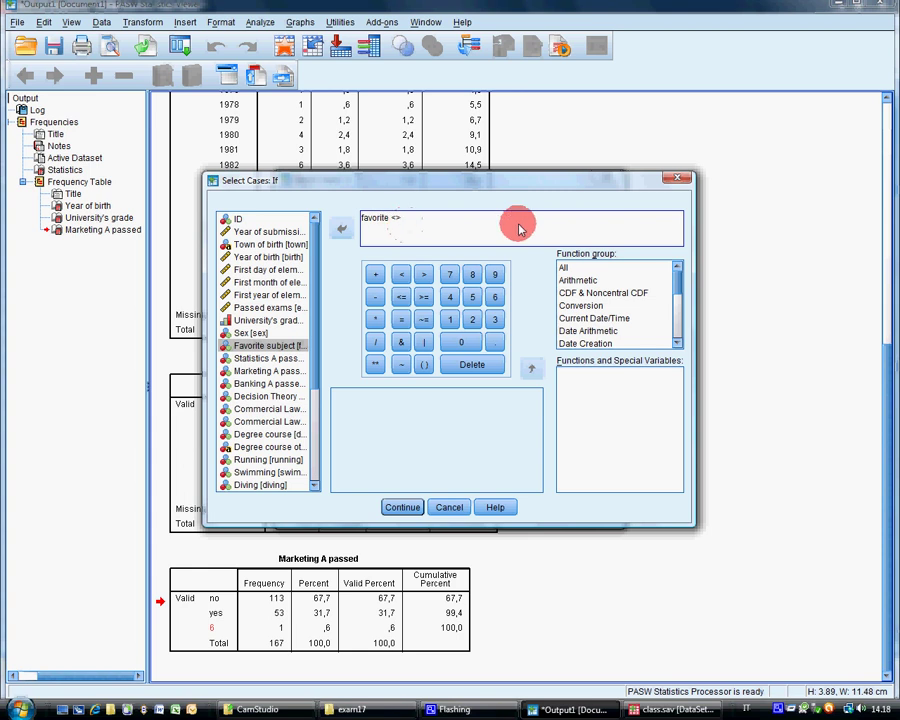
pyautogui.press('BackSpace')
pyautogui.write('1')
pyautogui.press('BackSpace')
pyautogui.write('= NOT')
pyautogui.press('BackSpace')
pyautogui.press('BackSpace')
pyautogui.press('BackSpace')
pyautogui.press('BackSpace')
pyautogui.press('BackSpace')
pyautogui.write('~=')
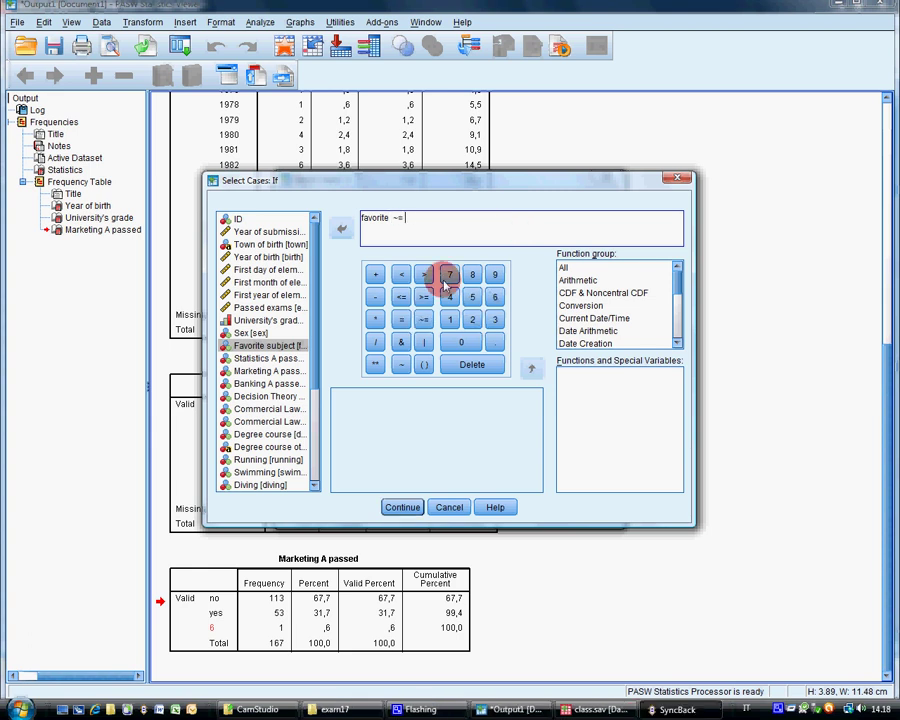
# Step: Complete the case selection condition as favorite ~= 7 and apply it, filtering out unselected cases
pyautogui.click(449, 276)
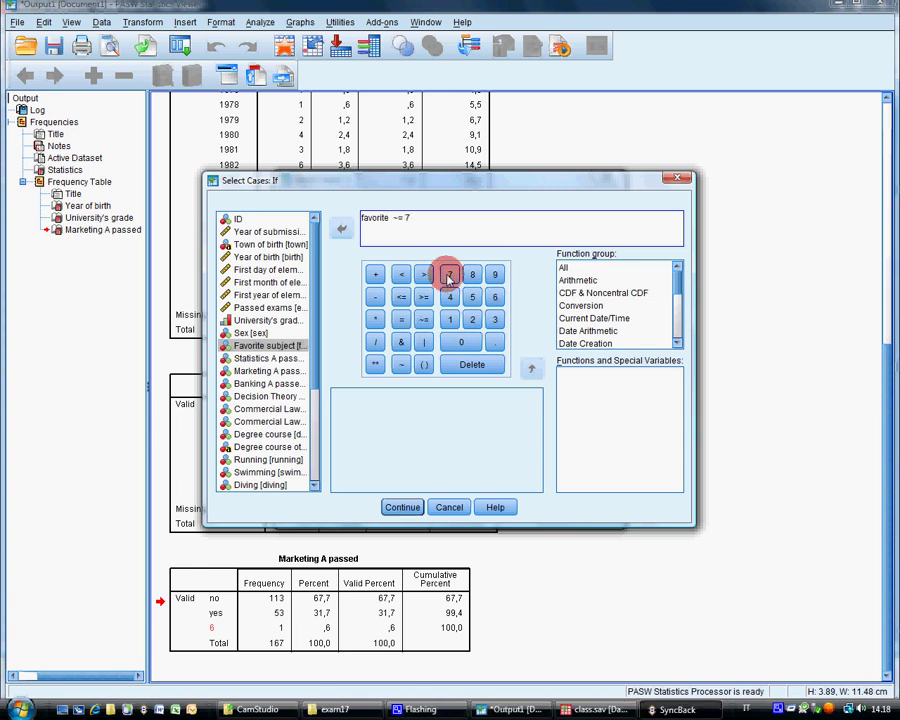
pyautogui.click(403, 508)
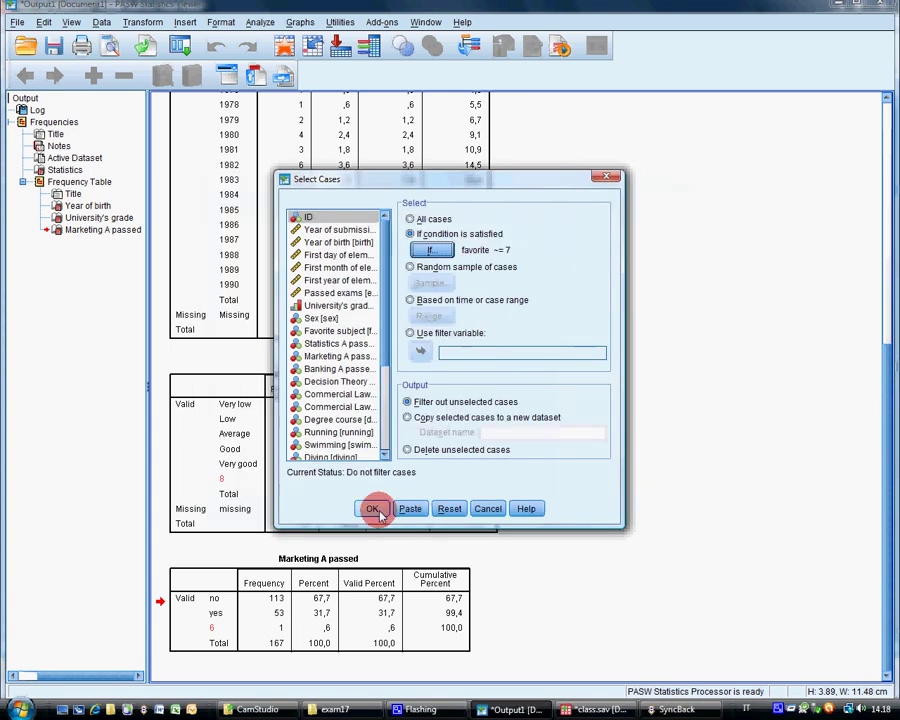
pyautogui.click(372, 510)
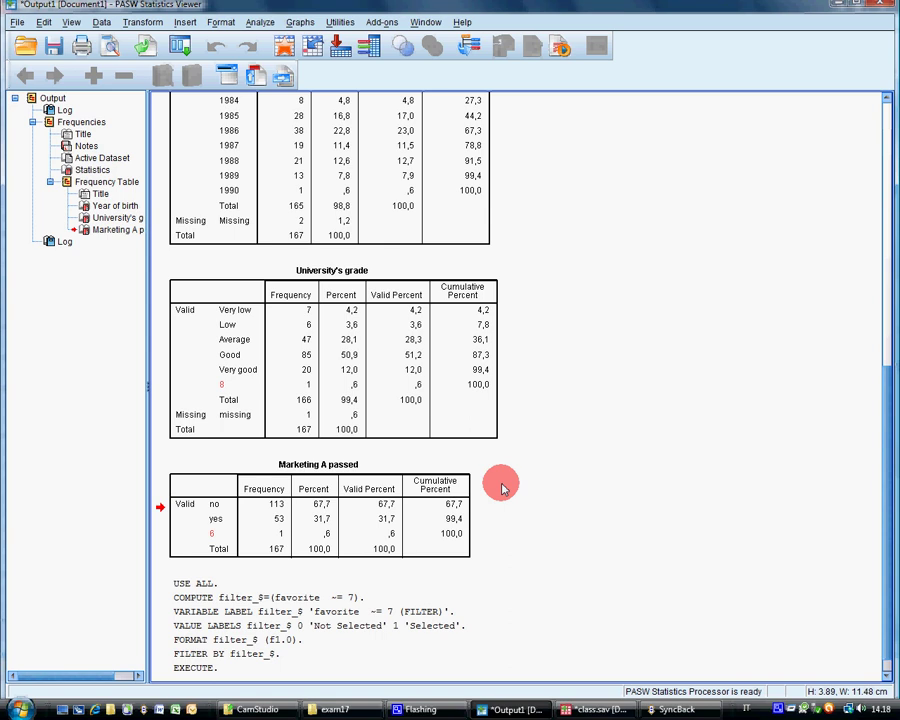
# Step: Reset the Frequencies analysis, add Favorite subject [favorite] as its only variable and run it
pyautogui.click(260, 24)
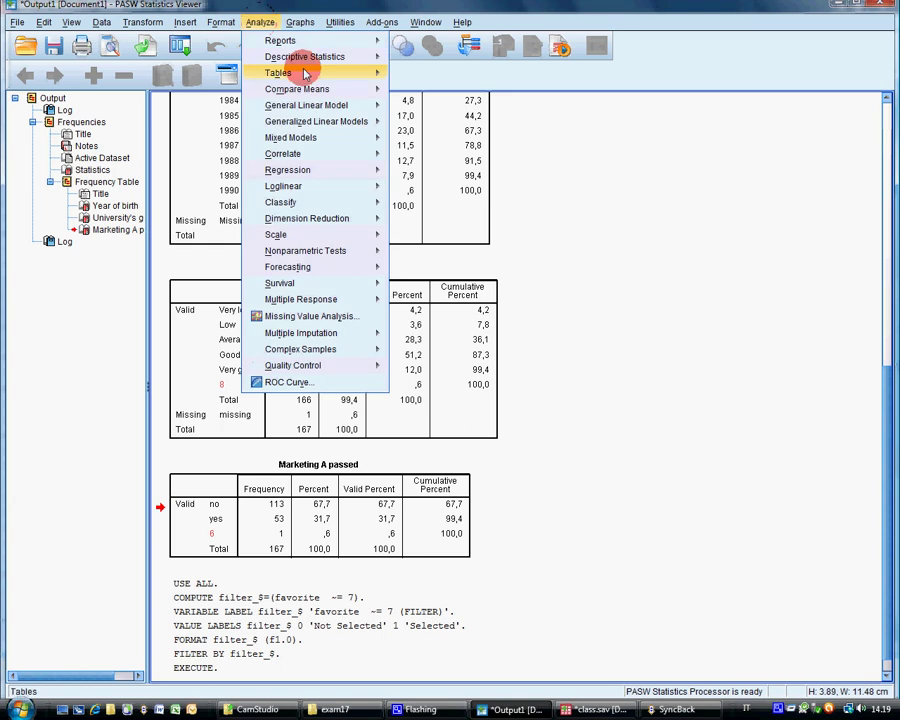
pyautogui.moveTo(312, 58)
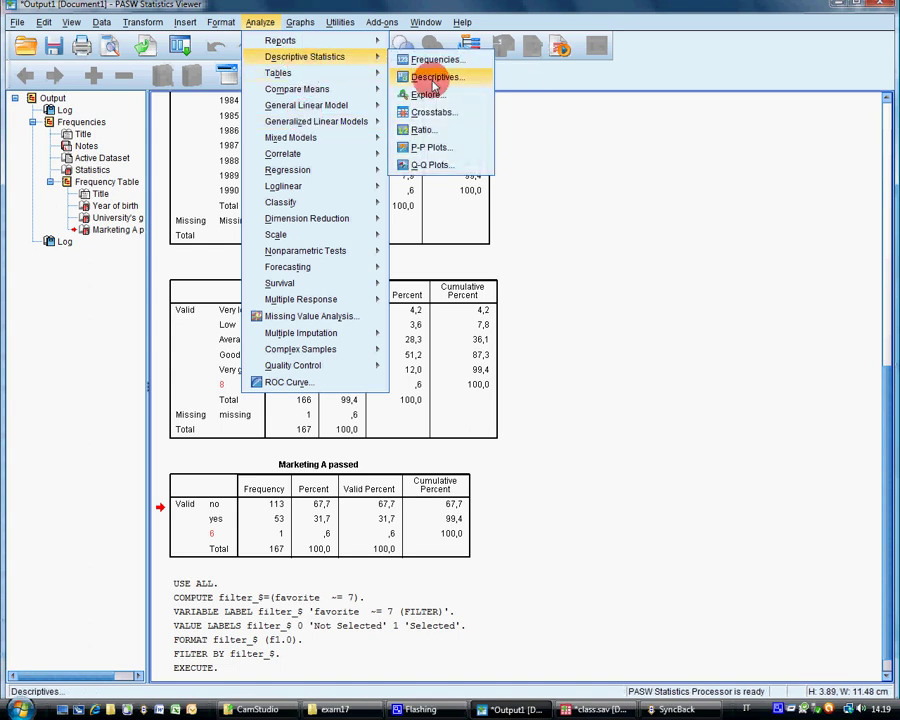
pyautogui.moveTo(336, 189)
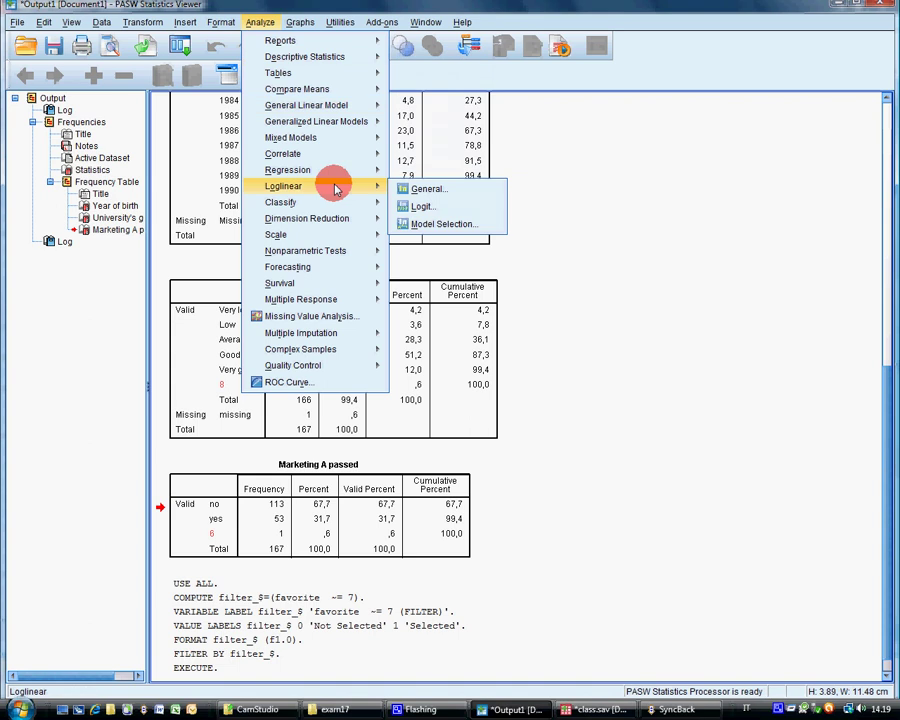
pyautogui.moveTo(344, 253)
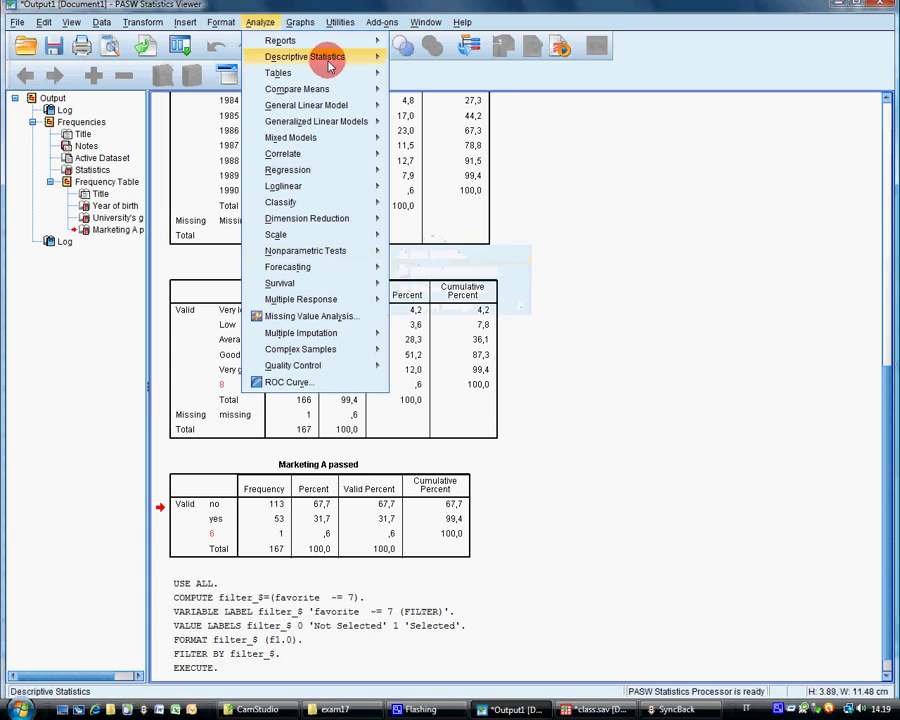
pyautogui.click(462, 76)
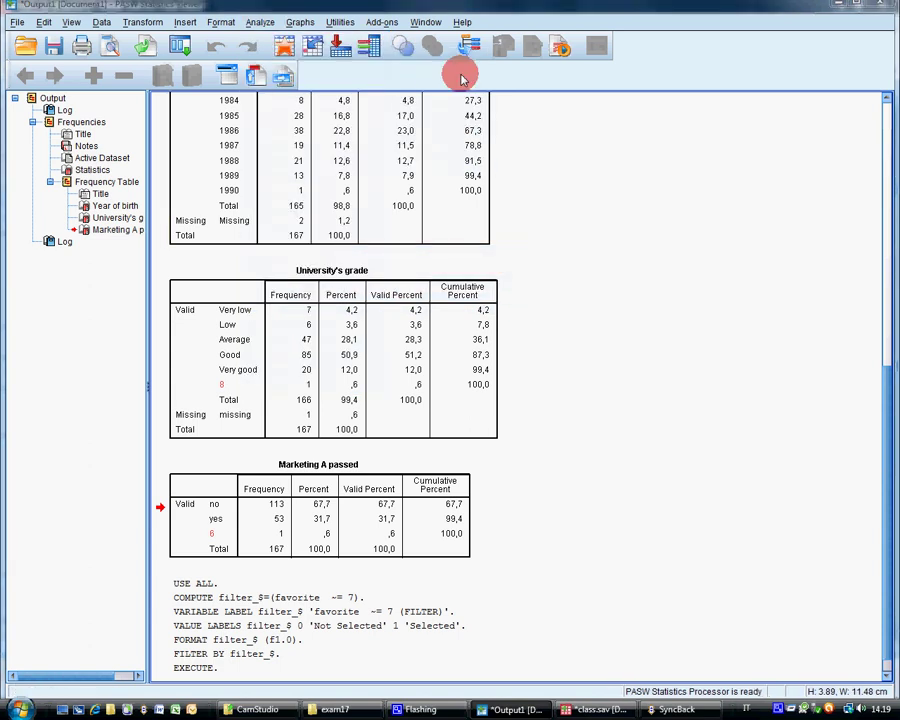
pyautogui.click(450, 510)
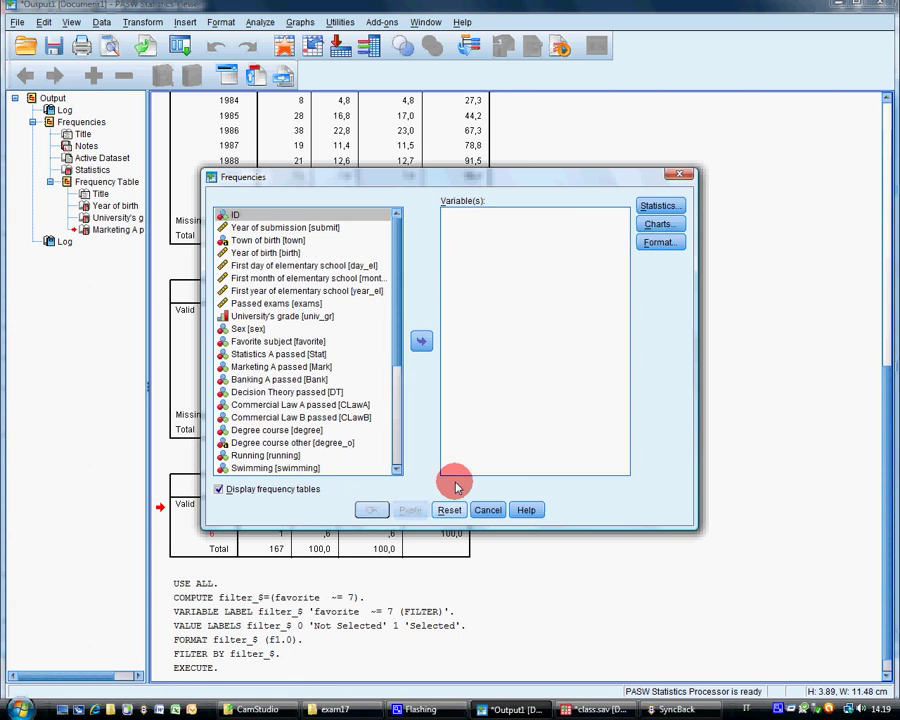
pyautogui.moveTo(398, 311); pyautogui.dragTo(460, 327)
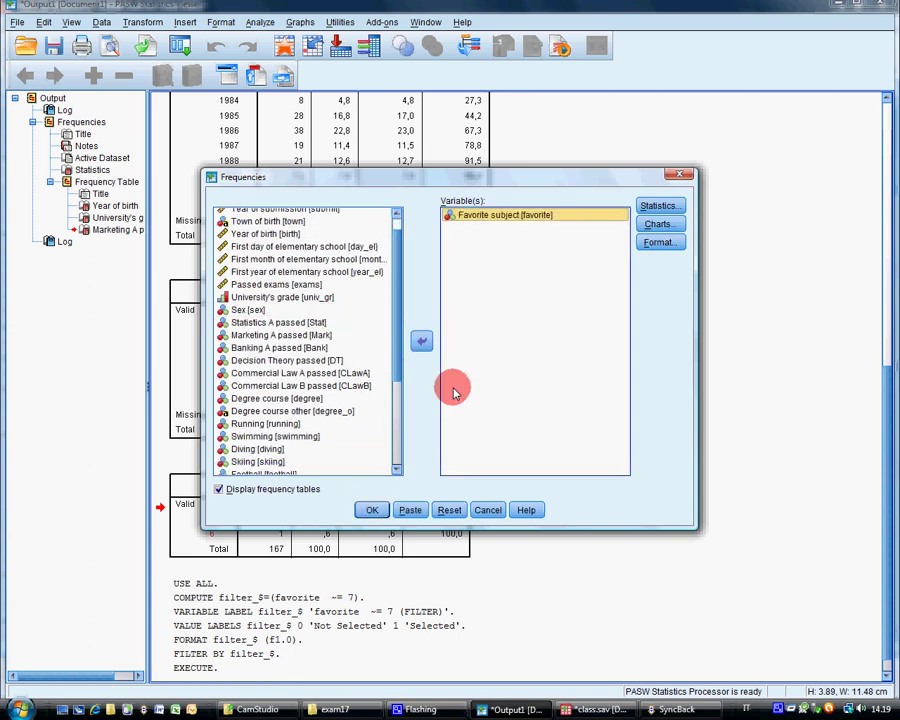
pyautogui.click(365, 512)
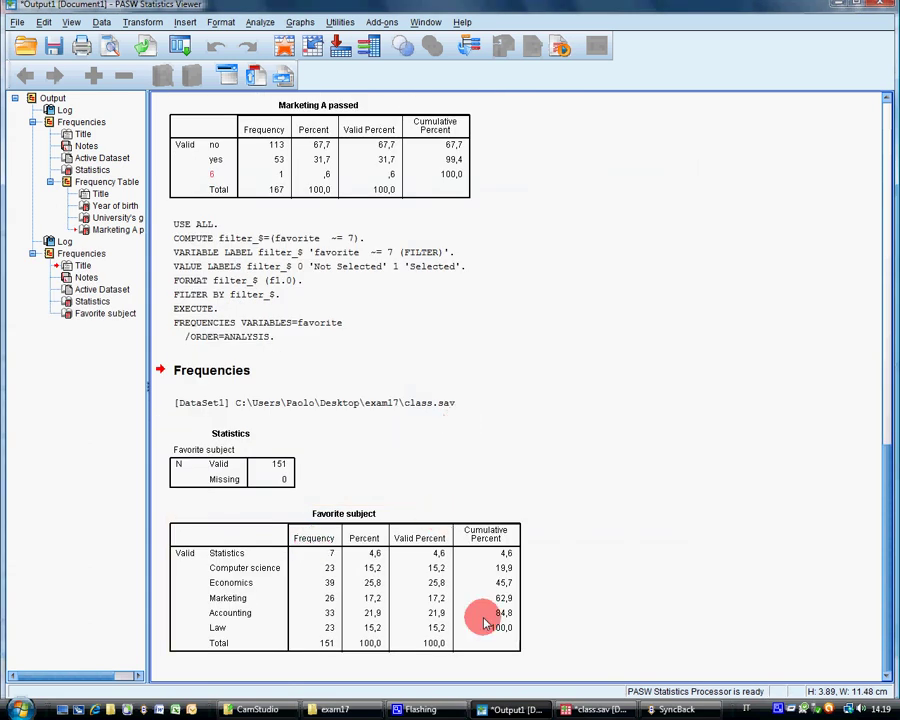
pyautogui.click(231, 547)
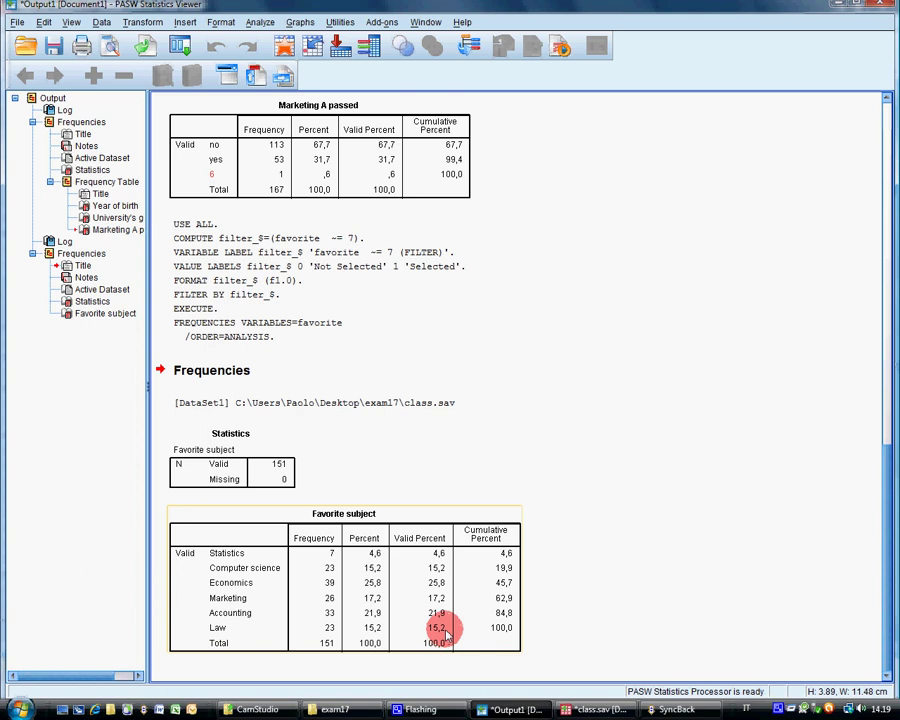
pyautogui.click(255, 115)
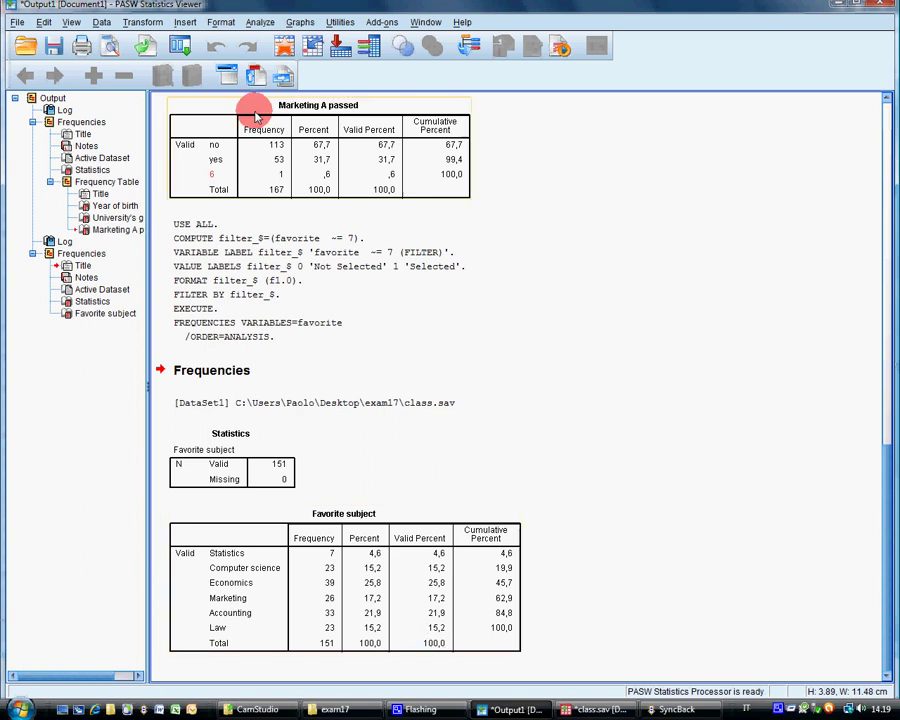
# Step: Start a One-Sample Nonparametric Test and make Favorite subject the only test field, removing all the predefined ones
pyautogui.click(262, 22)
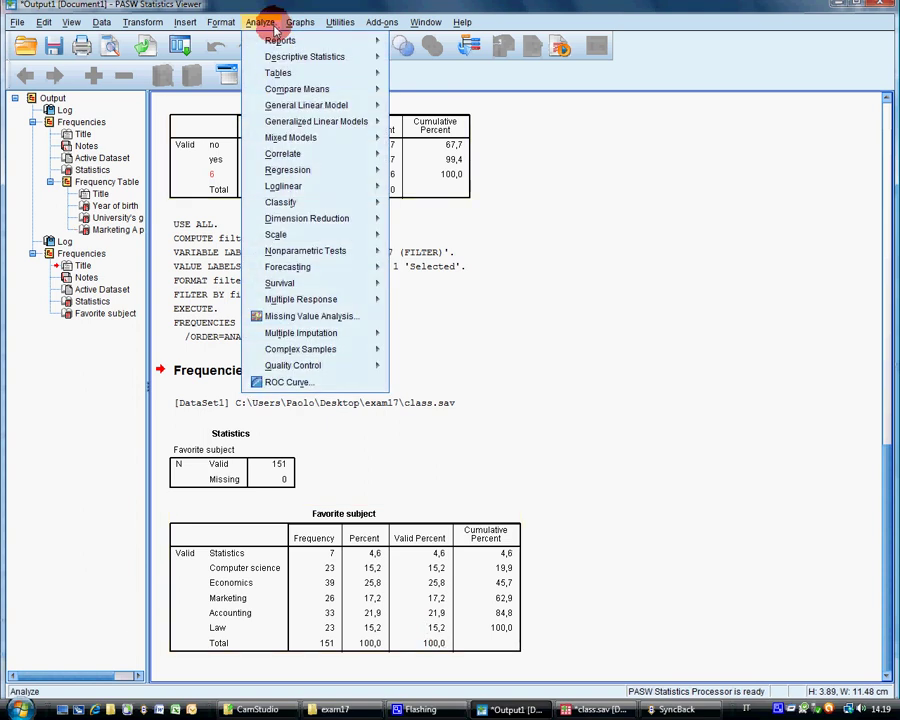
pyautogui.moveTo(320, 250)
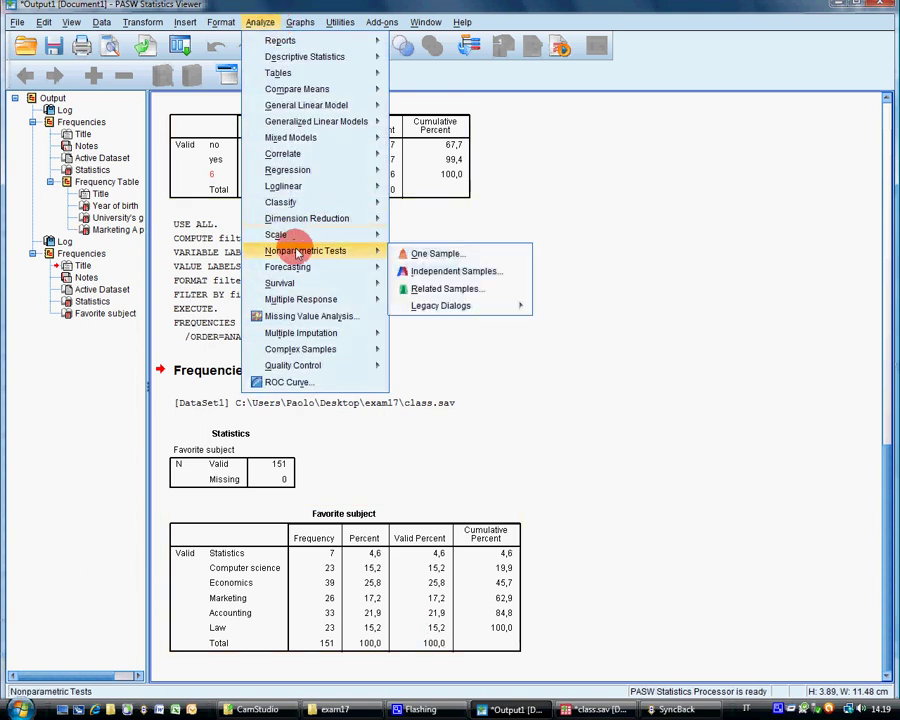
pyautogui.click(461, 262)
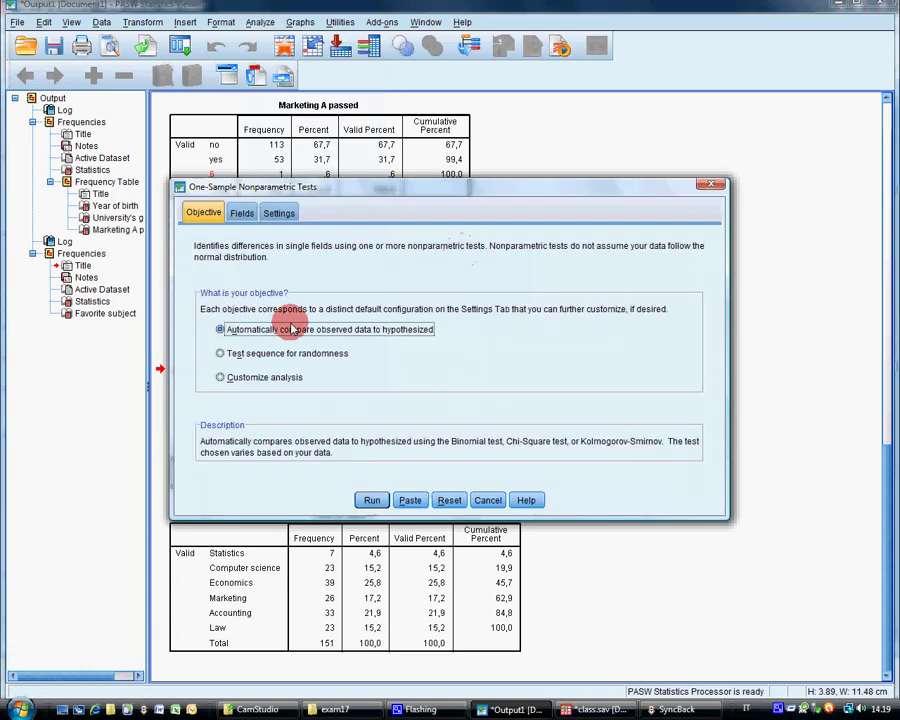
pyautogui.click(242, 213)
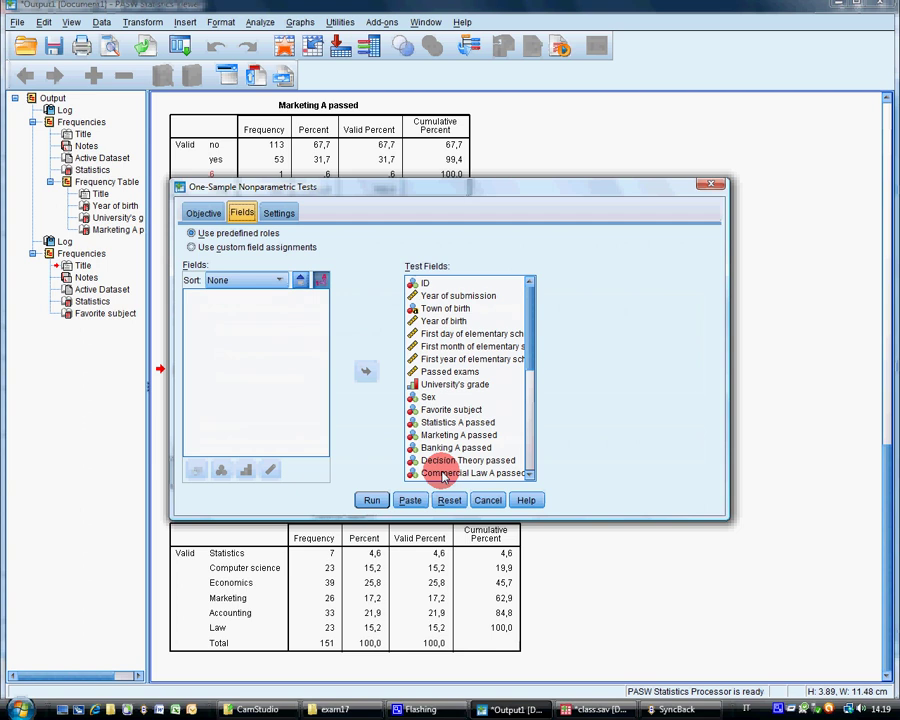
pyautogui.click(425, 283)
pyautogui.moveTo(532, 345); pyautogui.dragTo(519, 477)
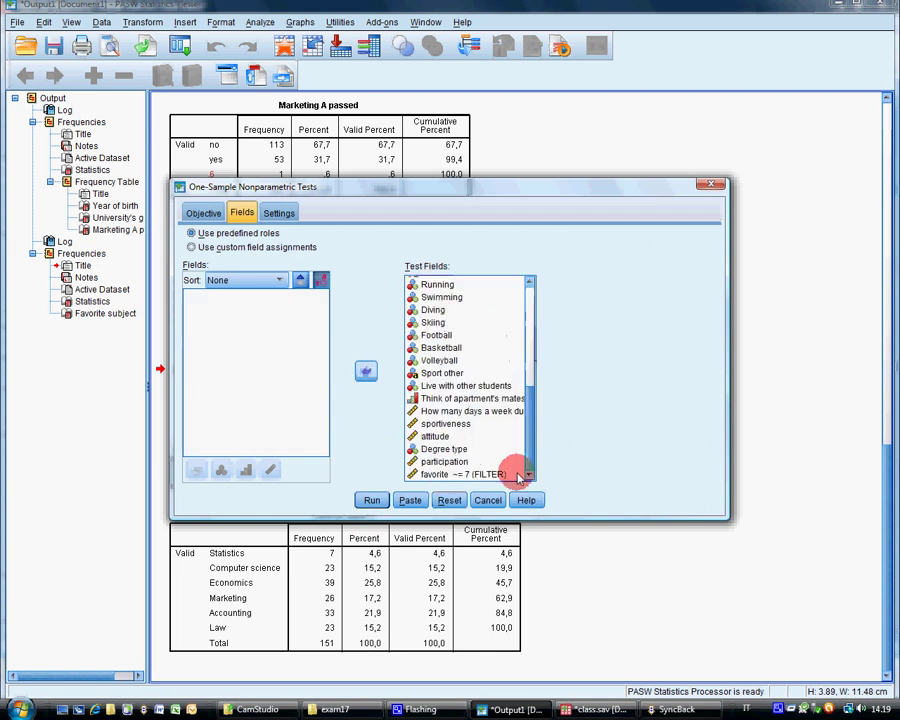
pyautogui.keyDown('shift'); pyautogui.click(519, 475); pyautogui.keyUp('shift')
pyautogui.click(366, 371)
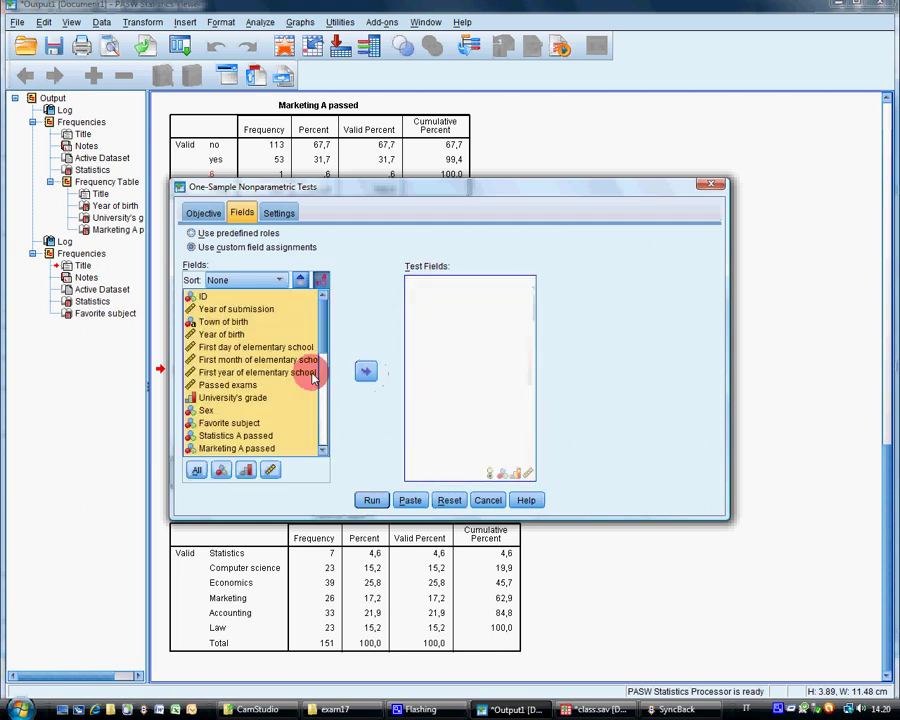
pyautogui.click(257, 422)
pyautogui.click(368, 371)
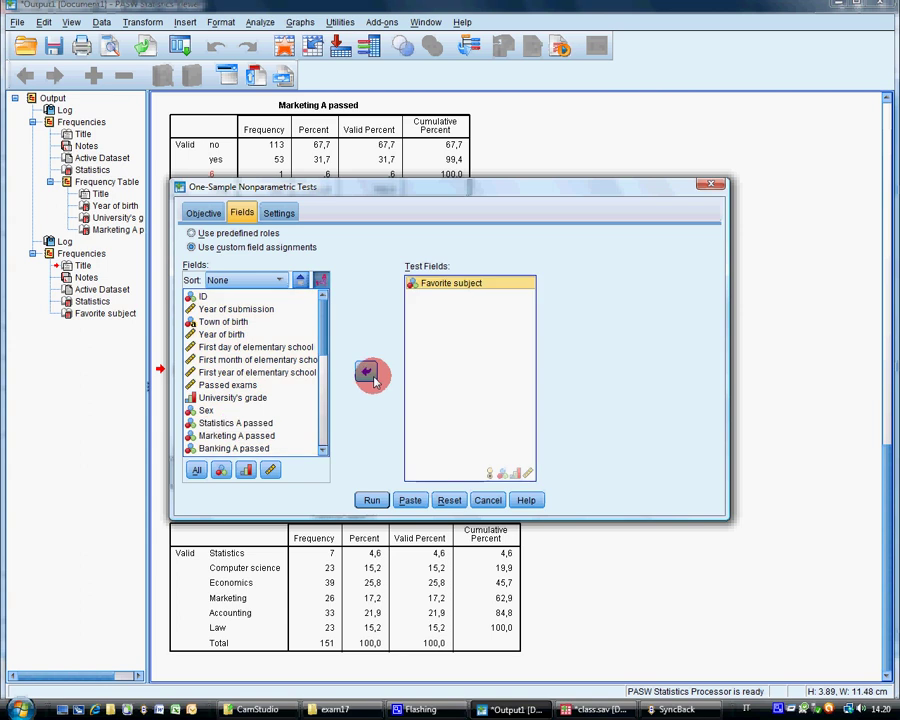
# Step: Switch the test selection to customized tests and enable only the Chi-Square test comparing observed probabilities to hypothesized
pyautogui.click(281, 211)
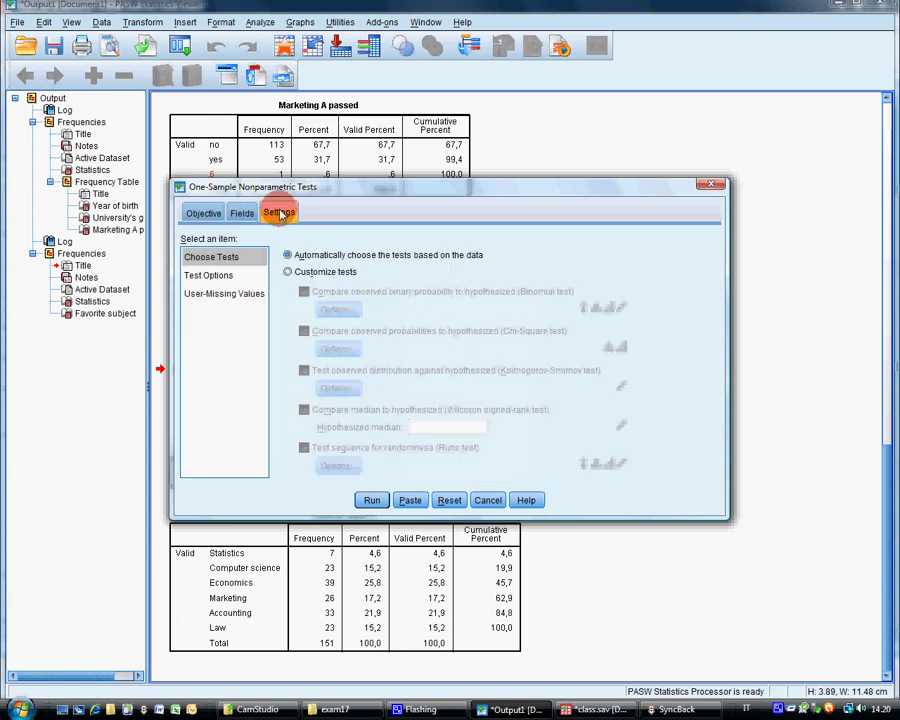
pyautogui.click(324, 271)
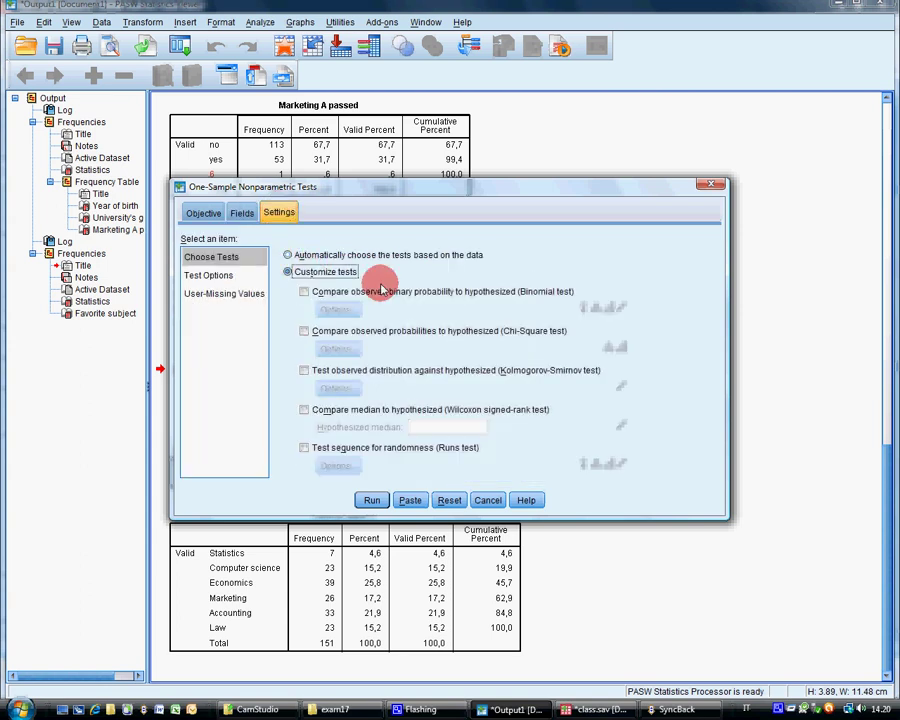
pyautogui.click(305, 332)
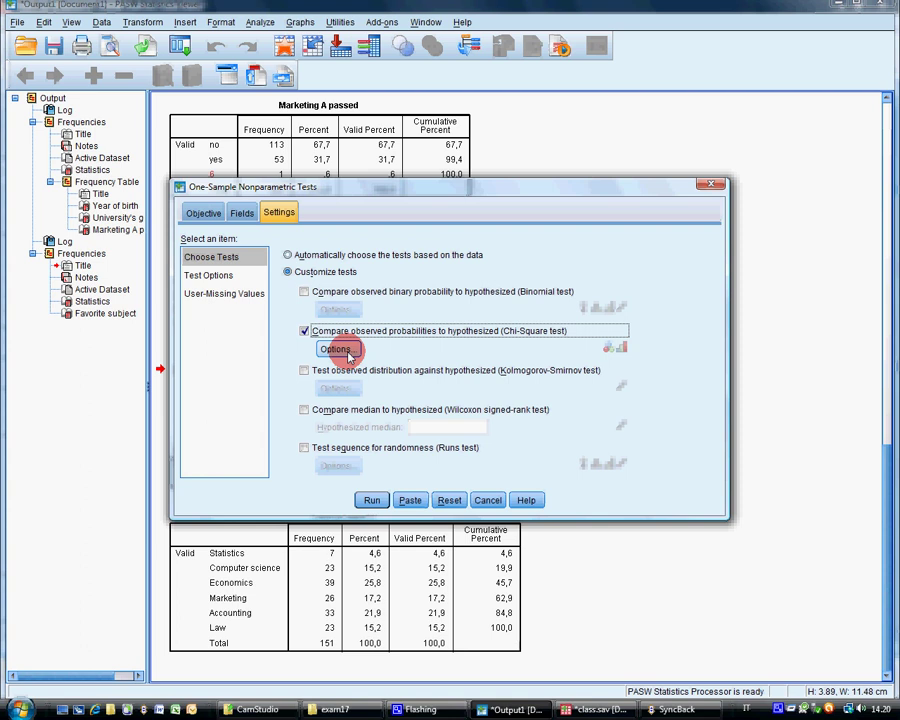
# Step: Switch the Chi-Square test options to customized expected probabilities and give category 1 a relative frequency of 0,05
pyautogui.click(345, 350)
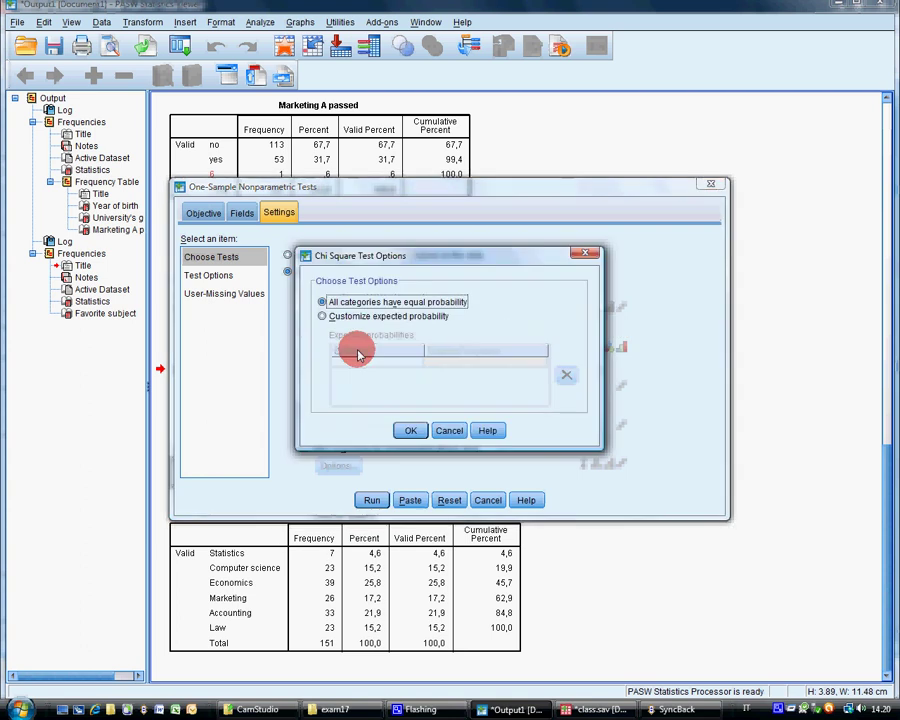
pyautogui.press('Down')
pyautogui.click(375, 363)
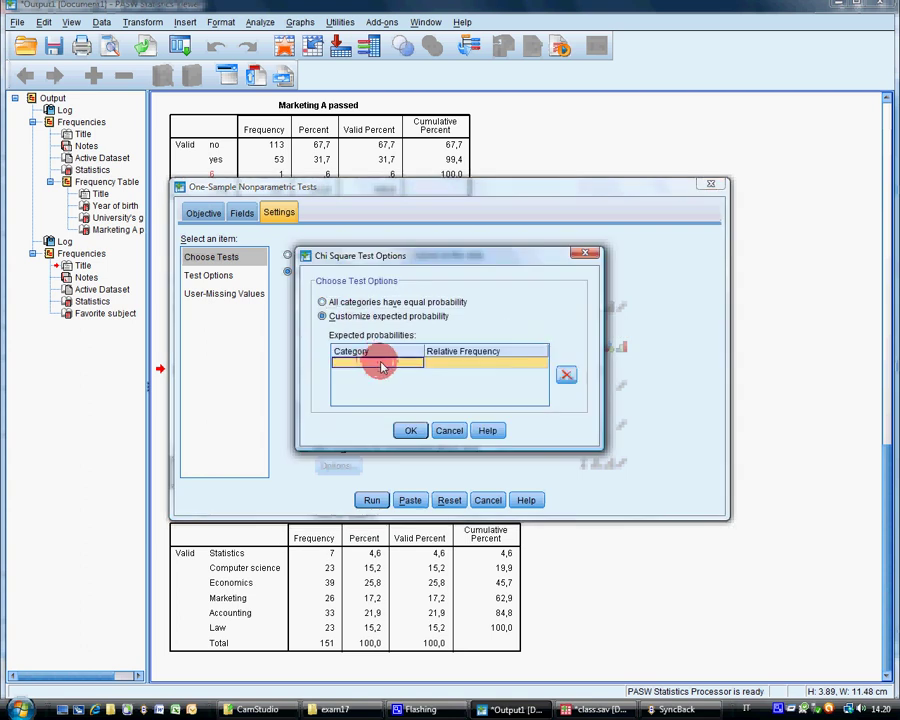
pyautogui.write('1')
pyautogui.click(457, 362)
pyautogui.write('0.052')
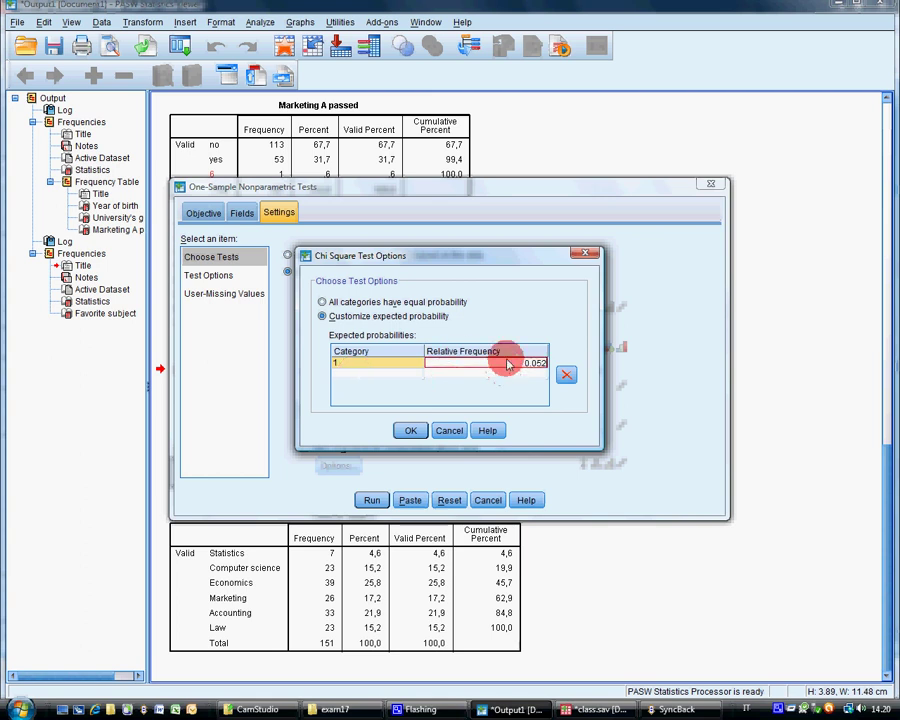
pyautogui.press('BackSpace')
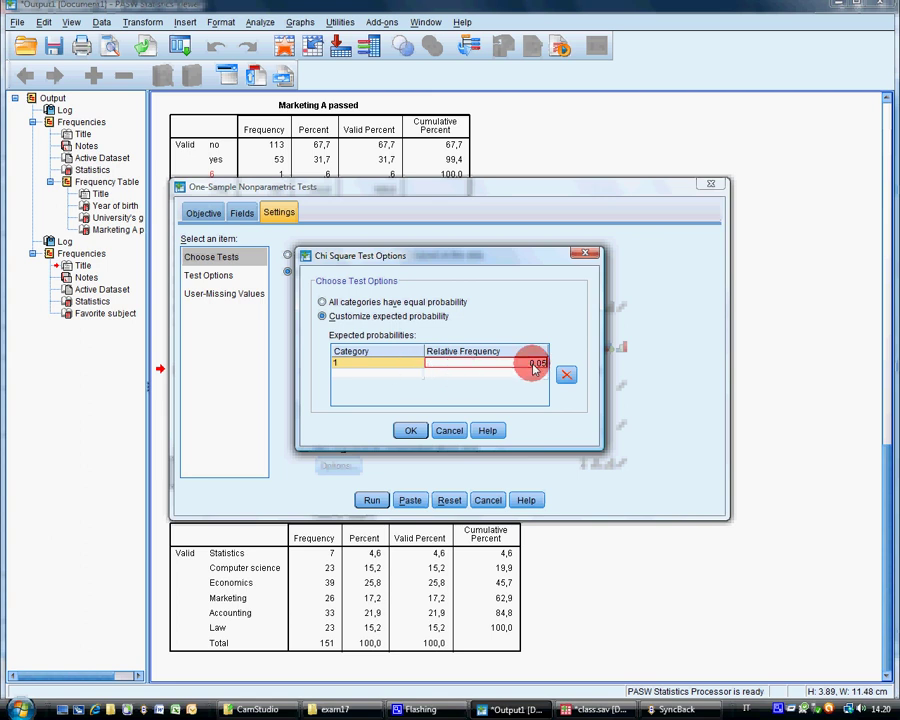
pyautogui.click(463, 368)
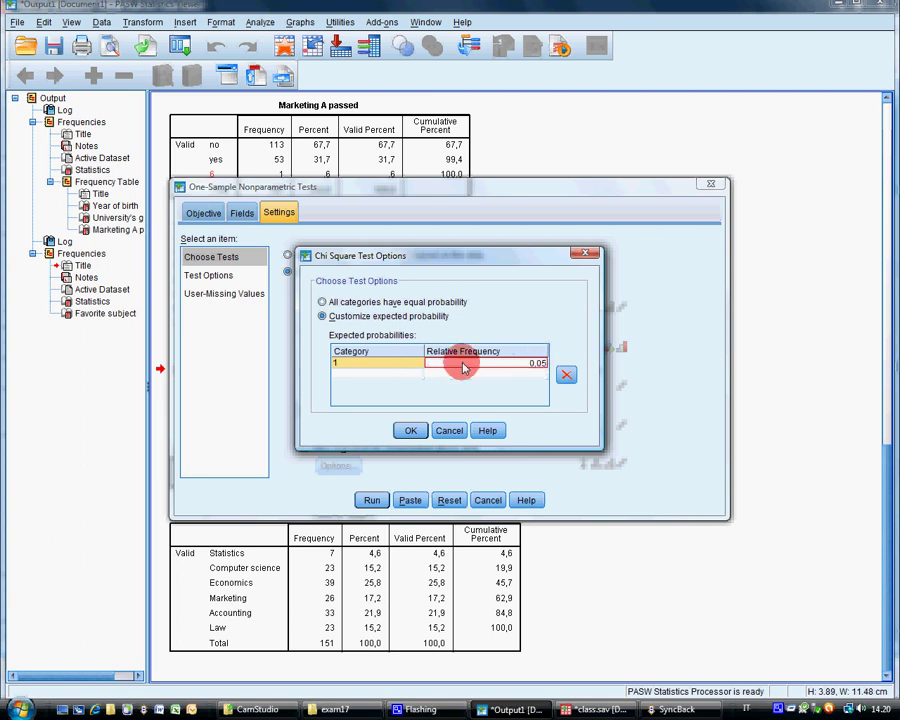
# Step: Add categories 2 and 3 to the expected probabilities, each with a relative frequency of 0,19
pyautogui.click(440, 372)
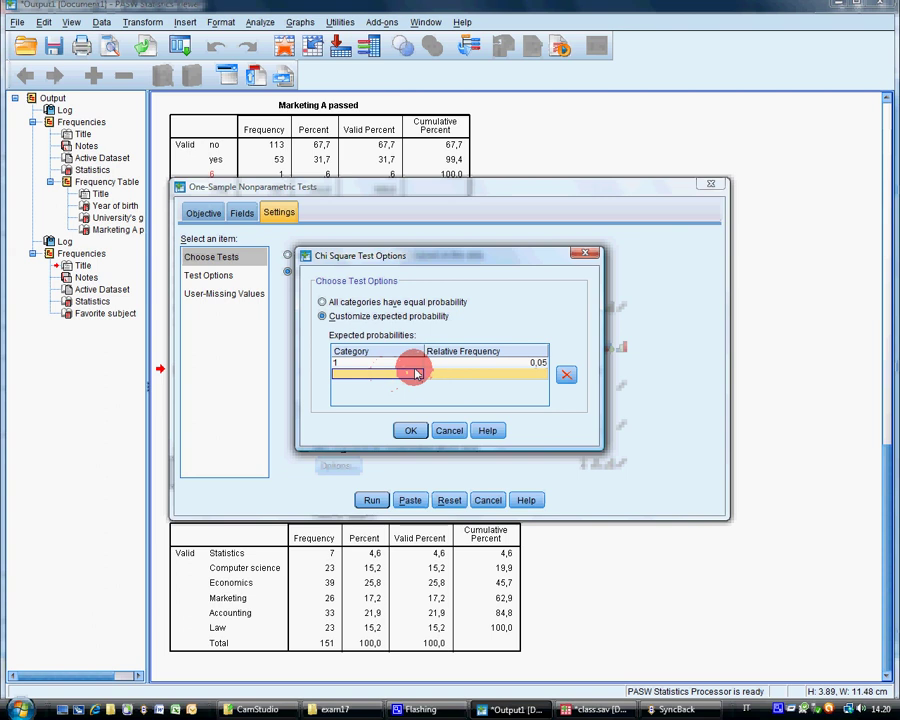
pyautogui.click(417, 373)
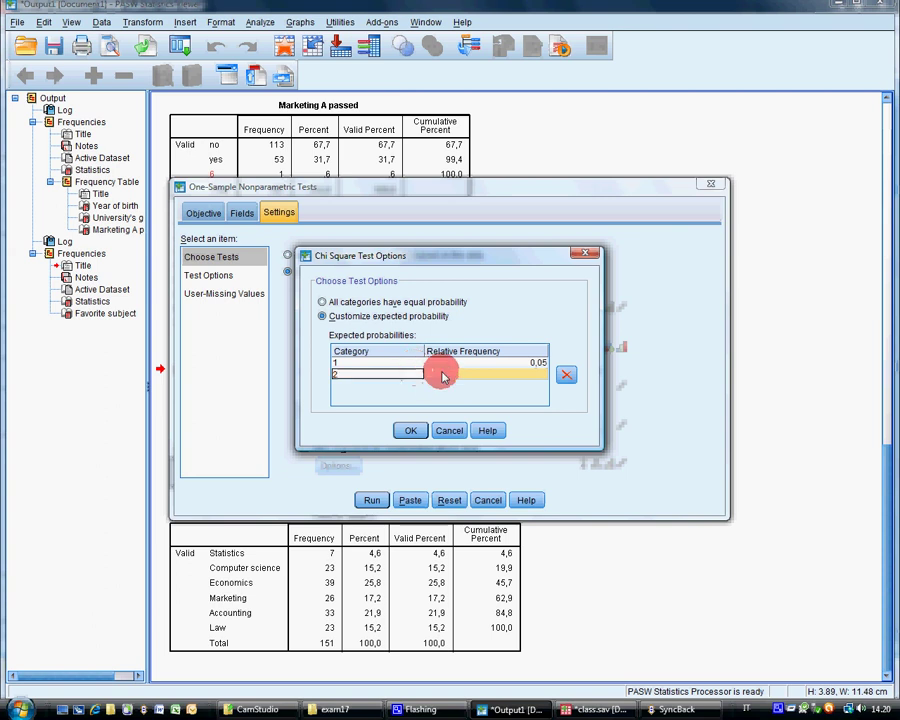
pyautogui.write('2')
pyautogui.click(490, 370)
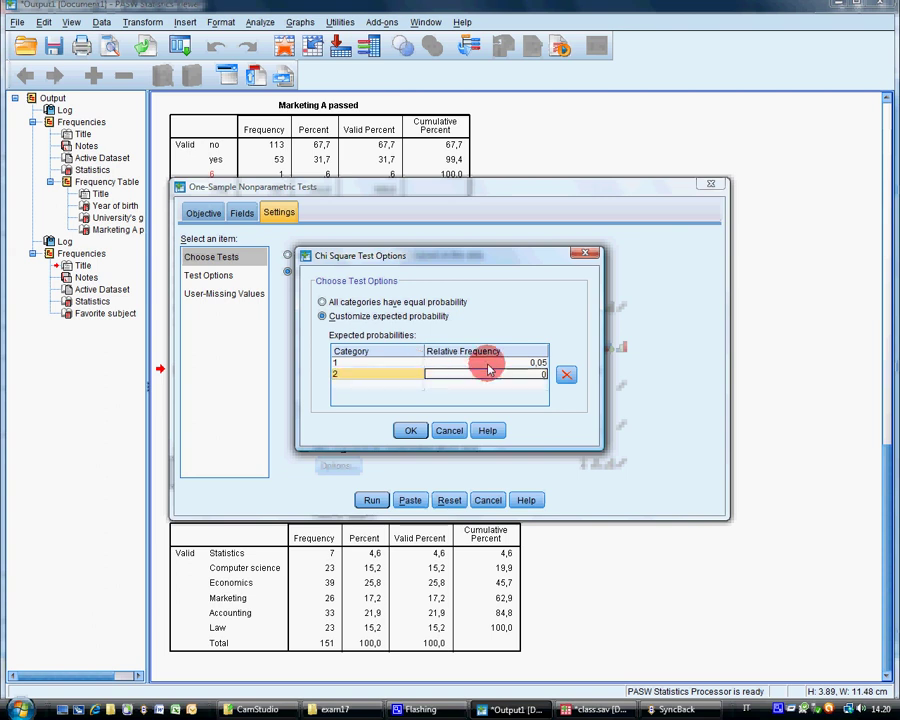
pyautogui.write('0,19')
pyautogui.click(407, 387)
pyautogui.write('3')
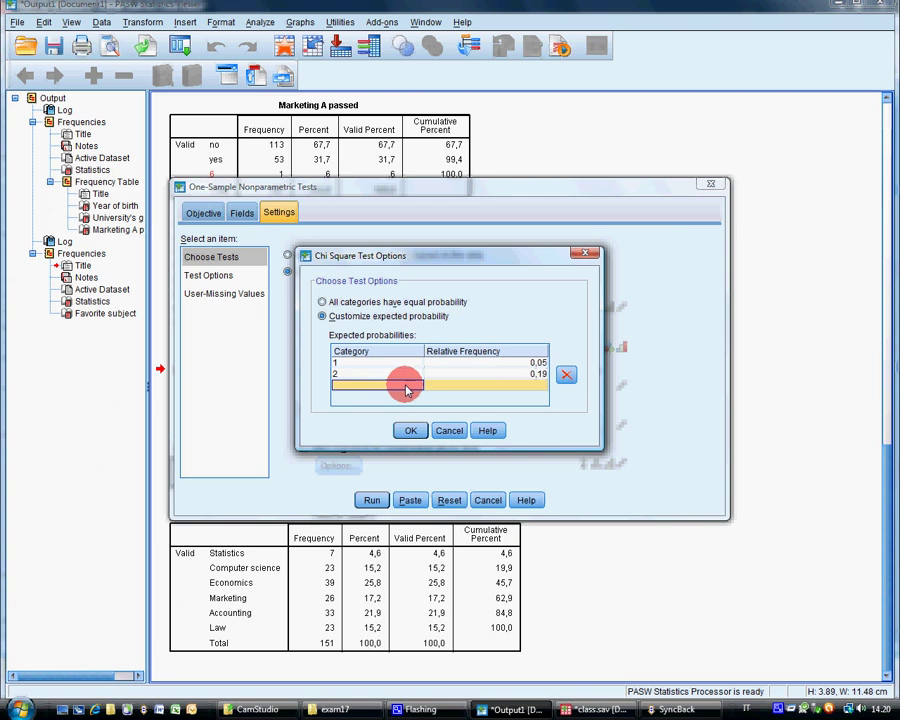
pyautogui.click(470, 385)
pyautogui.write('0,19')
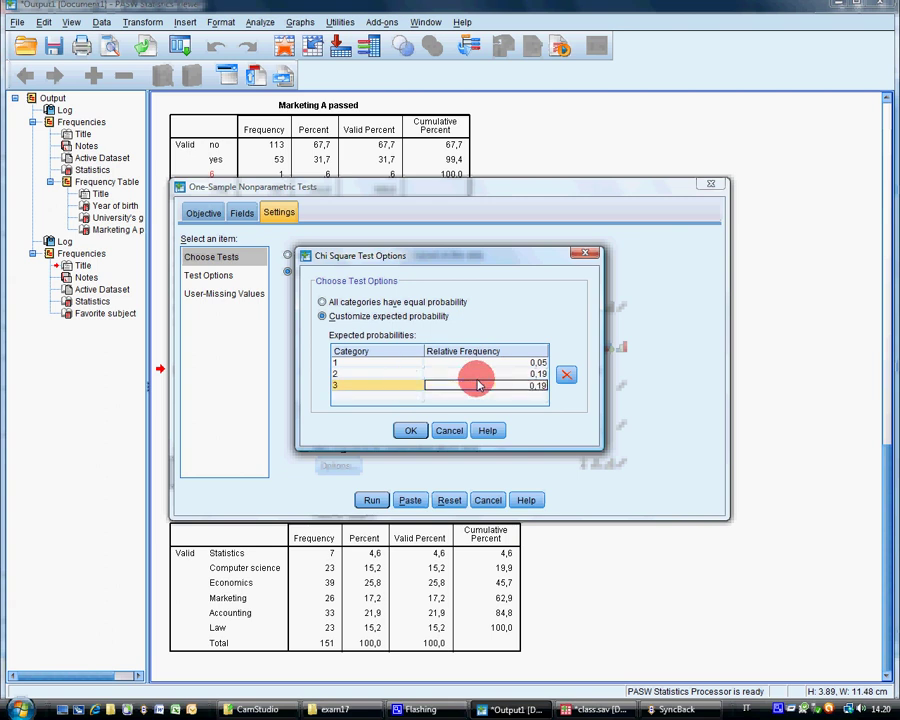
# Step: Add categories 4 and 5 to the expected probabilities, each with a relative frequency of 0,19
pyautogui.click(354, 398)
pyautogui.write('4')
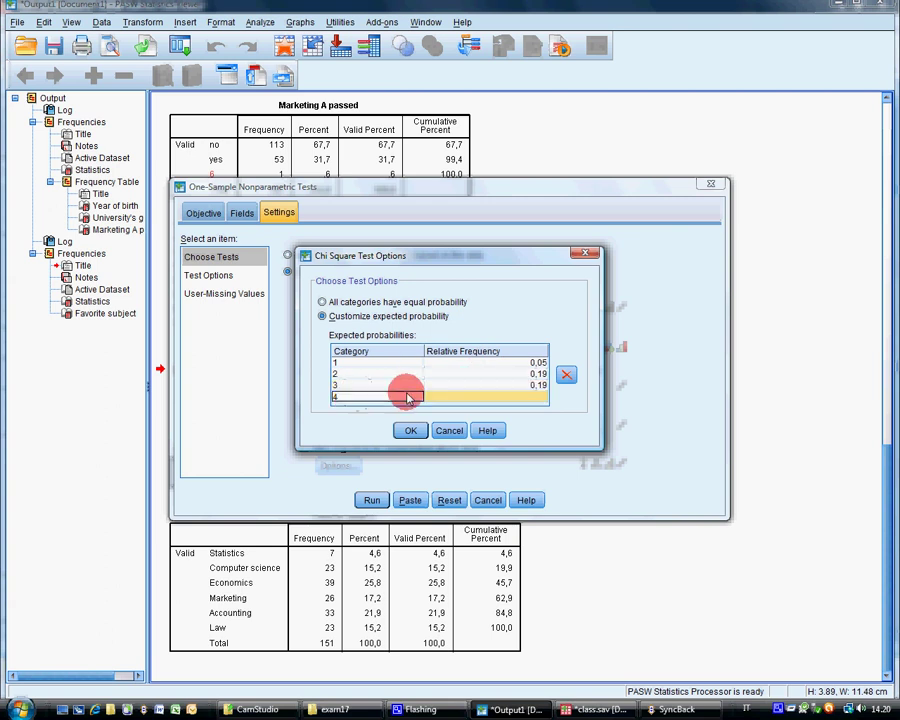
pyautogui.click(474, 398)
pyautogui.write('0,19')
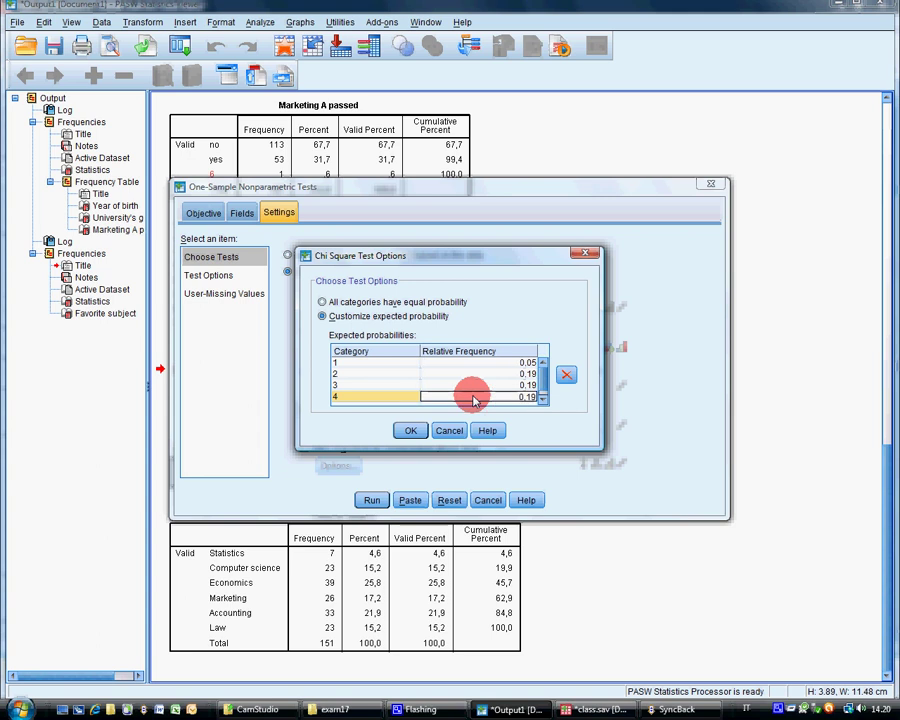
pyautogui.click(542, 398)
pyautogui.click(382, 402)
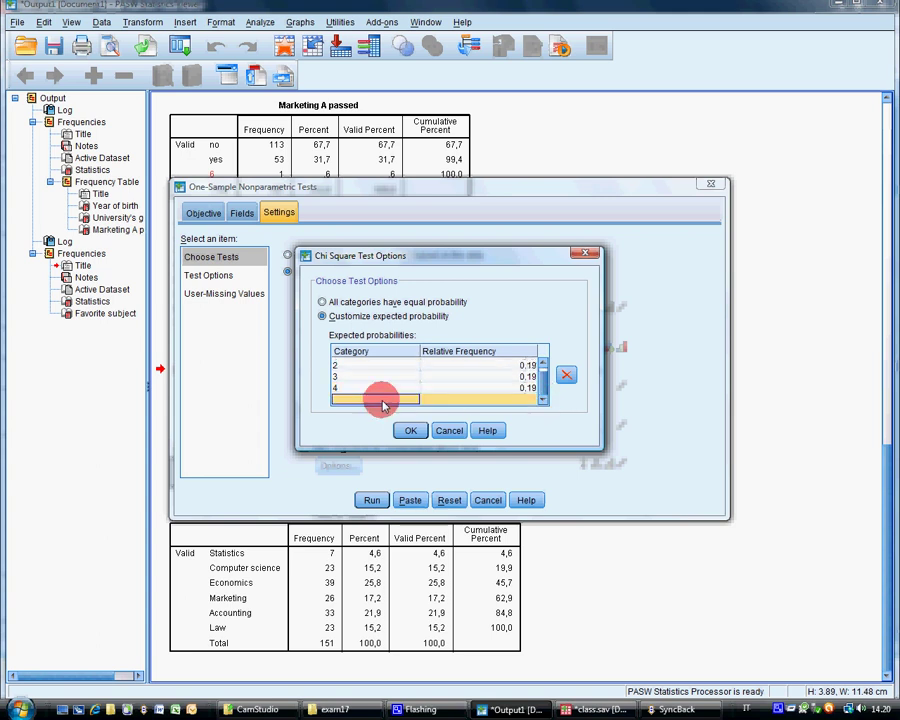
pyautogui.write('5')
pyautogui.click(490, 399)
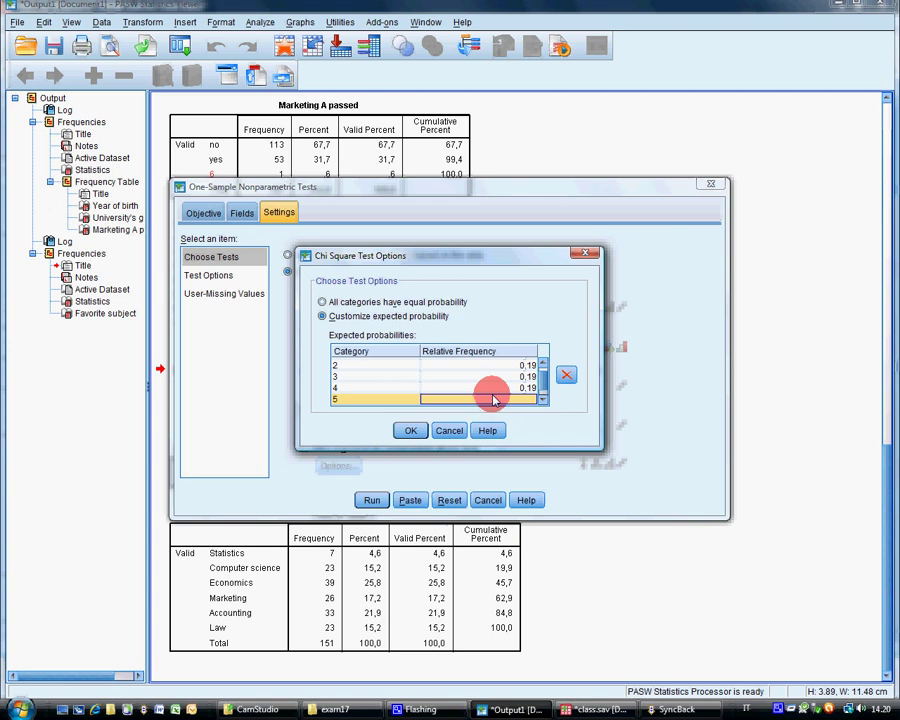
pyautogui.write('0,19')
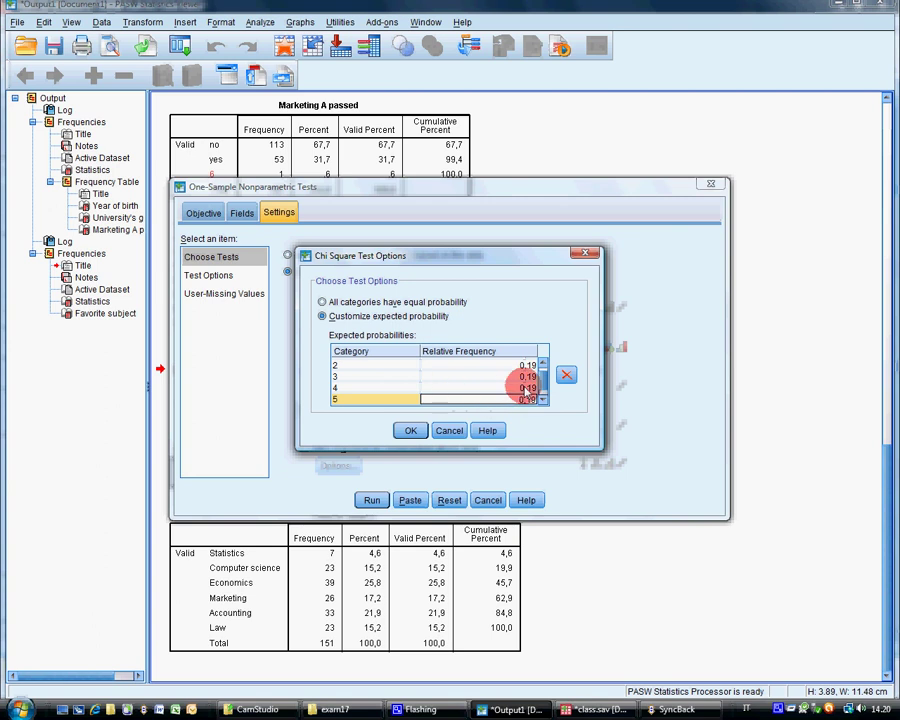
# Step: Add category 6 with a relative frequency of 0,19, accept the Chi-Square options and run the one-sample test
pyautogui.click(543, 364)
pyautogui.scroll(-2, 549, 368)
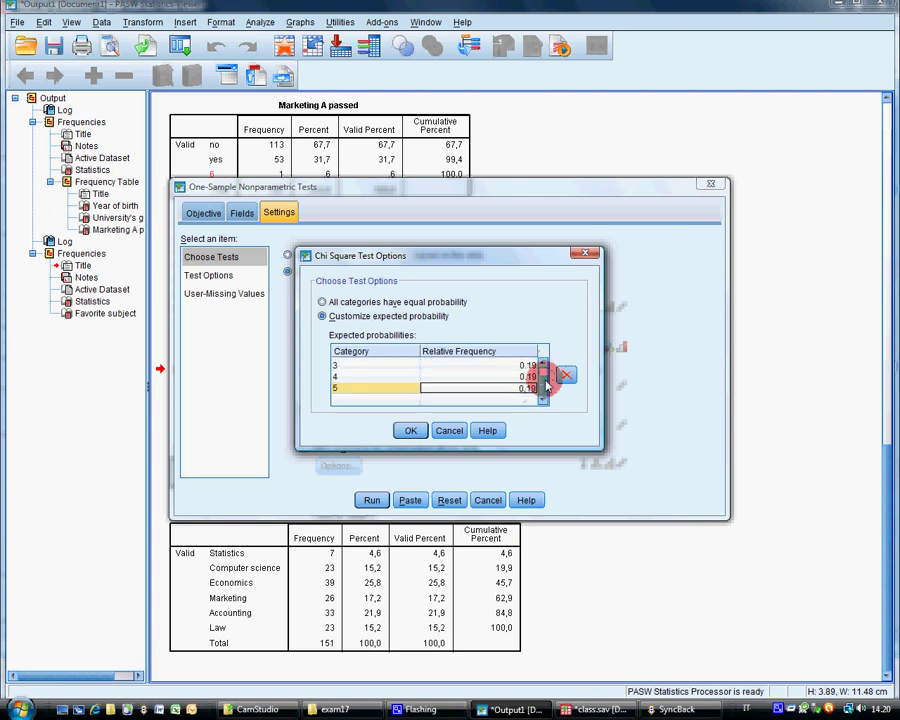
pyautogui.scroll(1, 548, 376)
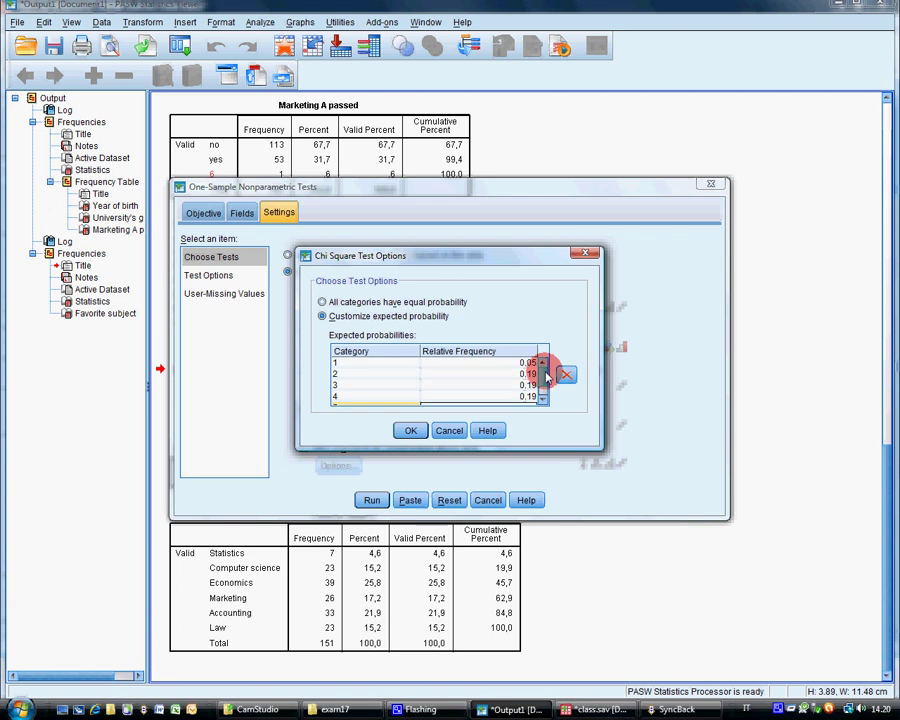
pyautogui.scroll(-1, 538, 390)
pyautogui.click(390, 399)
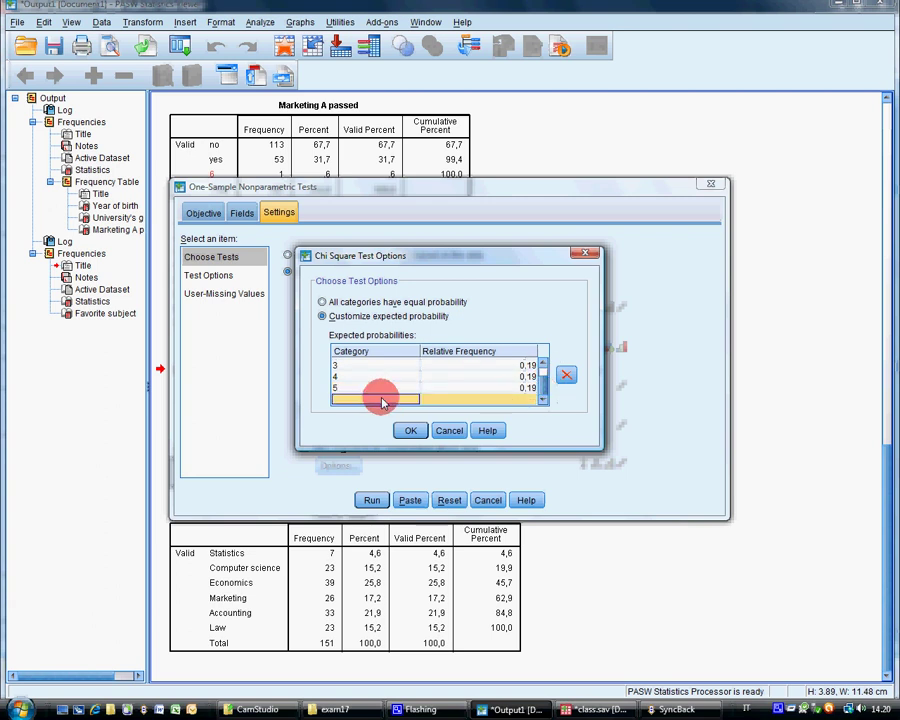
pyautogui.write(',19')
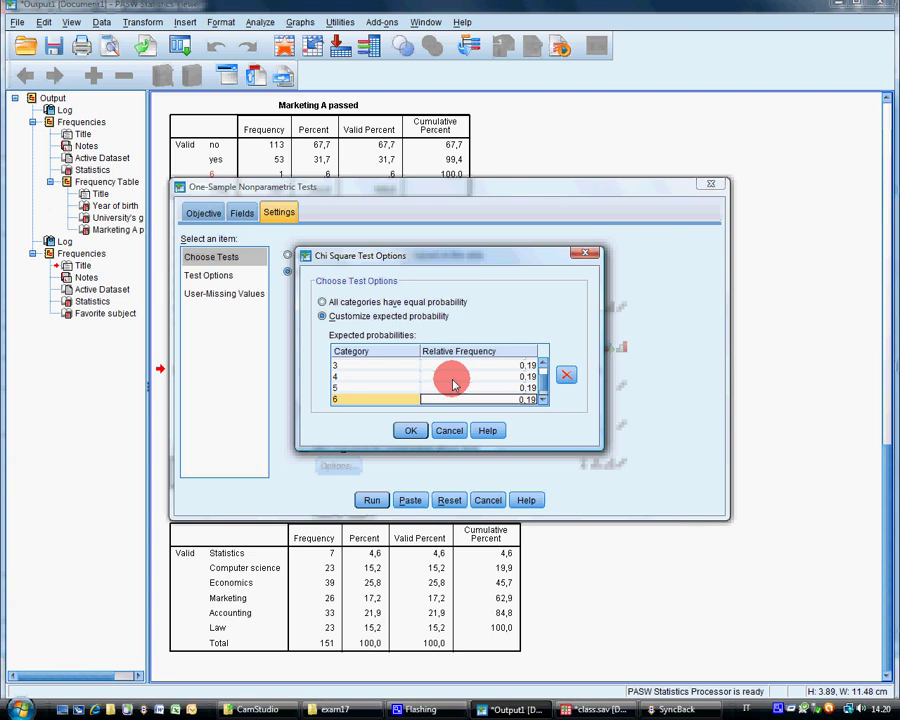
pyautogui.click(410, 430)
pyautogui.click(371, 500)
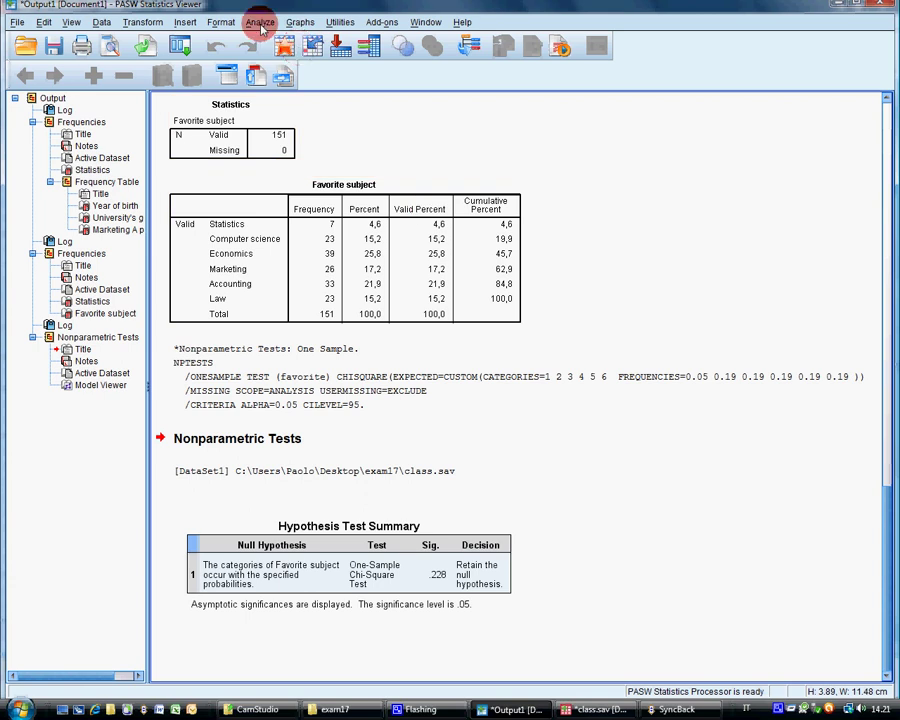
# Step: Start a simple bar chart in the Chart Builder with Favorite subject on the X axis
pyautogui.click(292, 23)
pyautogui.click(311, 38)
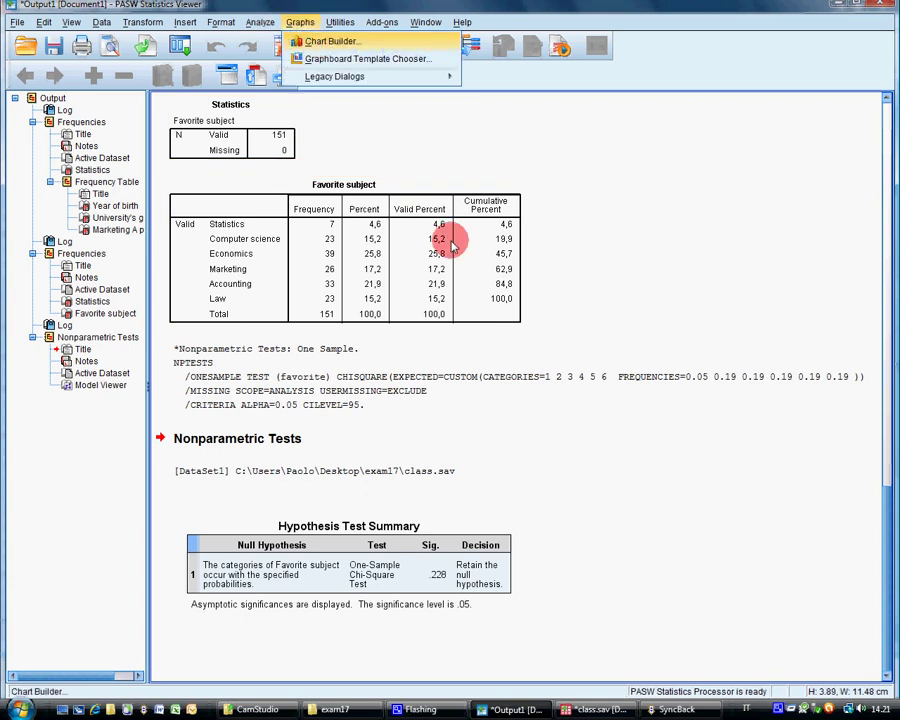
pyautogui.click(388, 421)
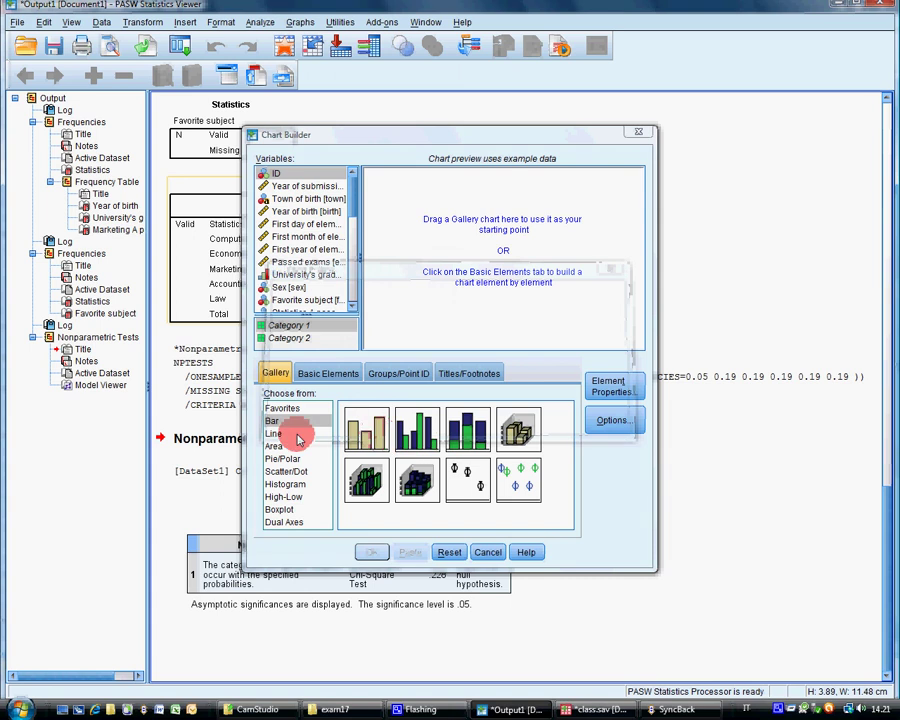
pyautogui.doubleClick(368, 428)
pyautogui.scroll(-5, 354, 210)
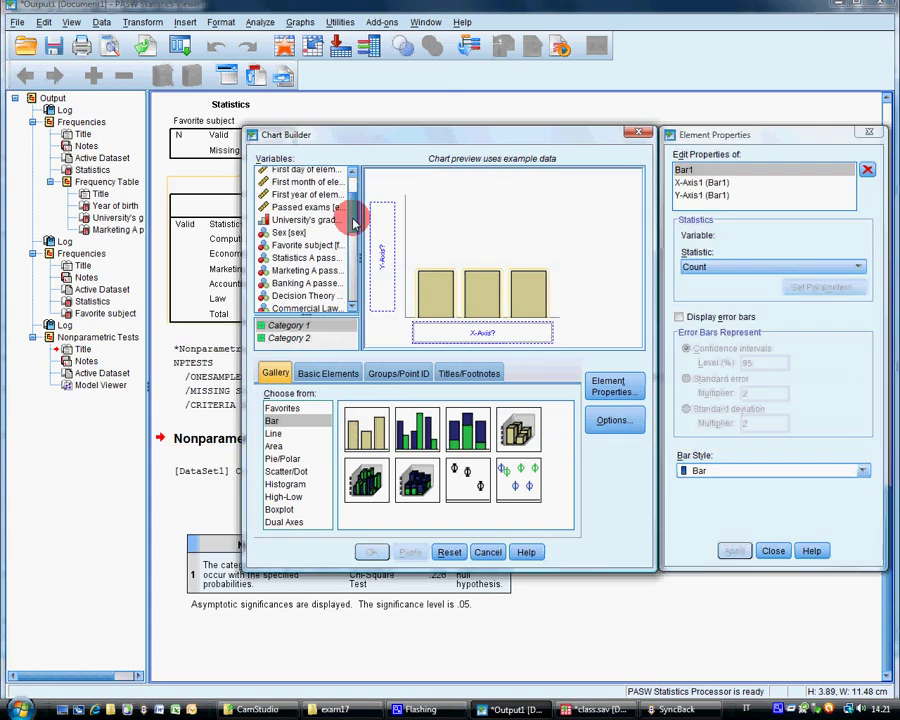
pyautogui.moveTo(330, 243); pyautogui.dragTo(482, 332)
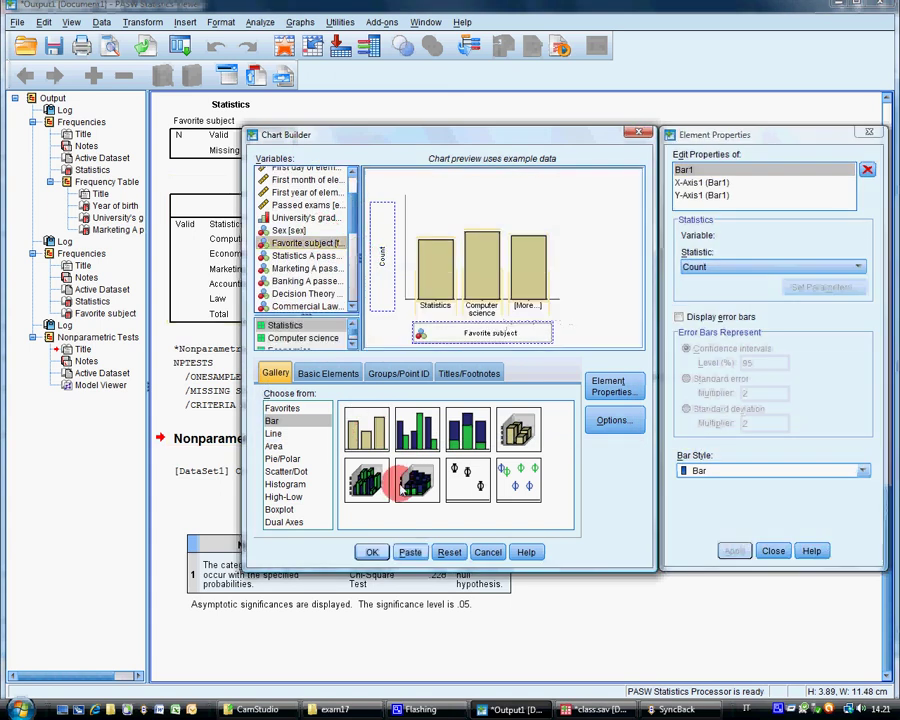
# Step: Set the bars' statistic to Percentage, apply the change and create the Favorite subject bar chart
pyautogui.click(740, 267)
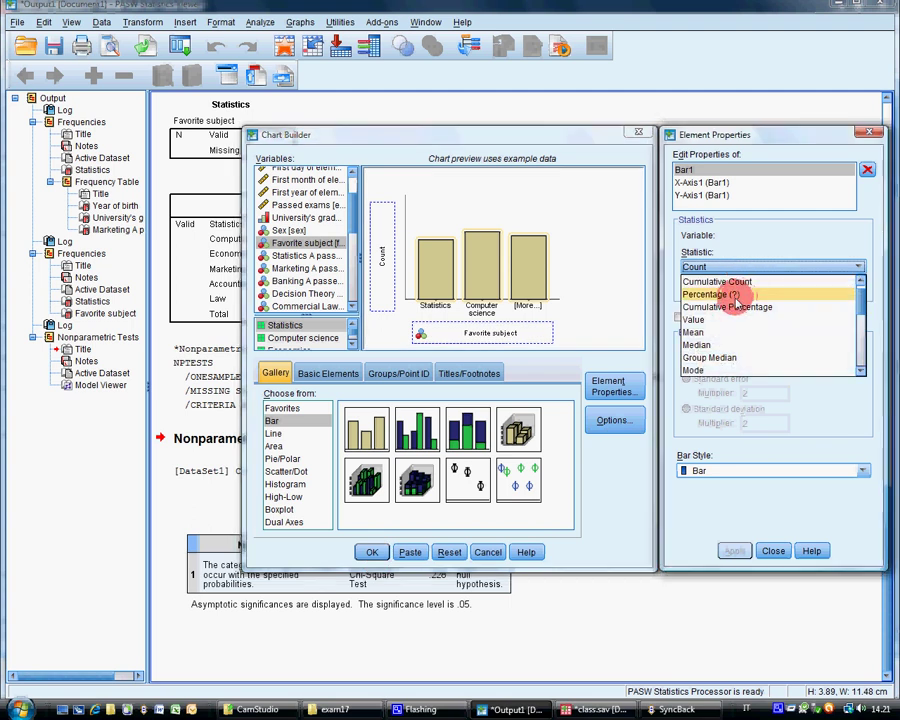
pyautogui.click(735, 295)
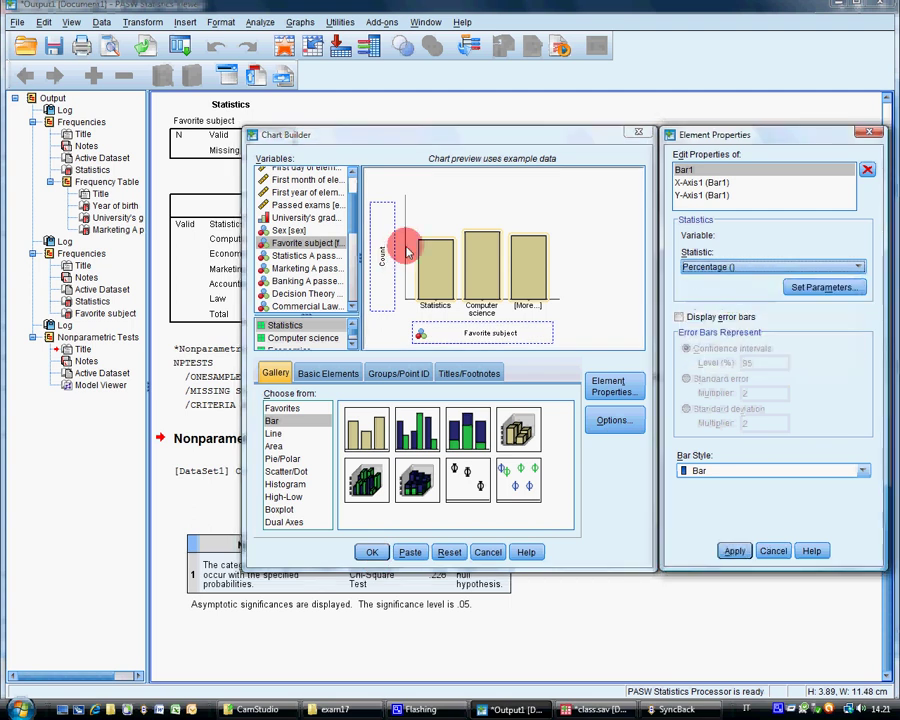
pyautogui.click(706, 195)
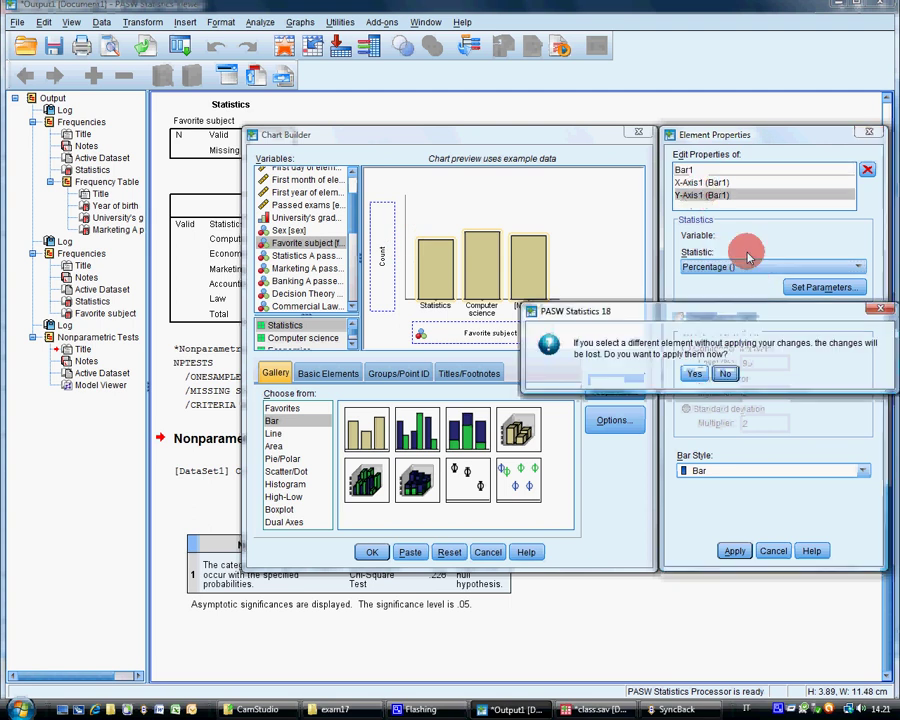
pyautogui.click(693, 373)
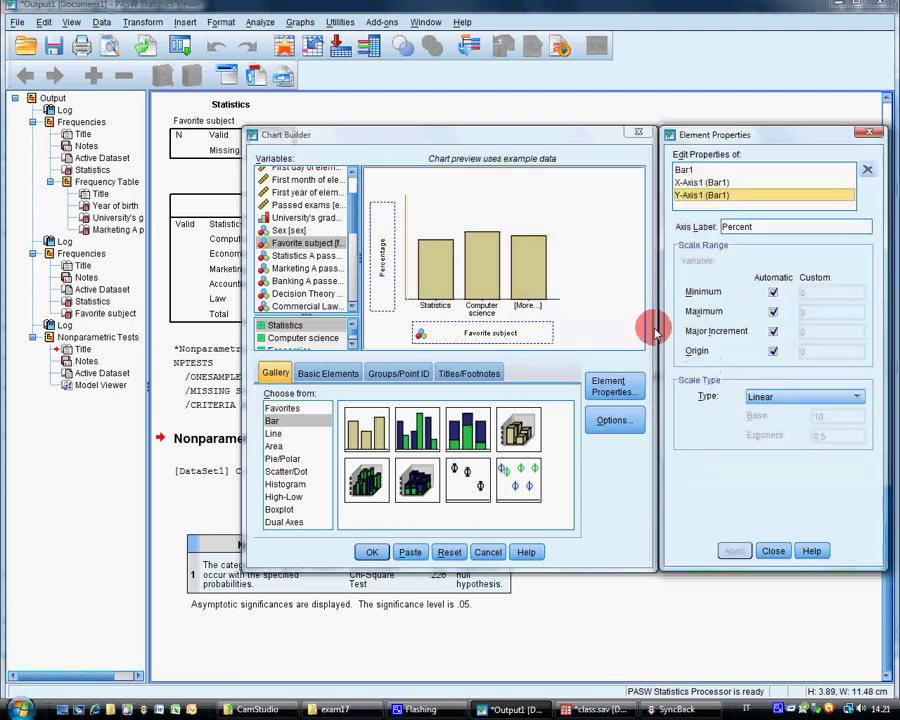
pyautogui.click(773, 552)
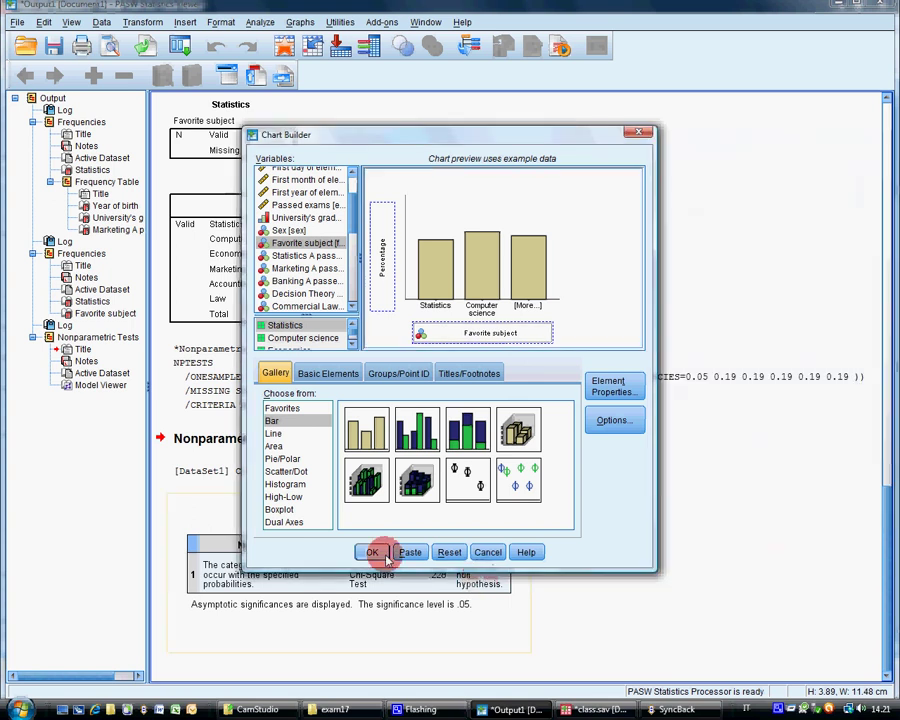
pyautogui.click(371, 552)
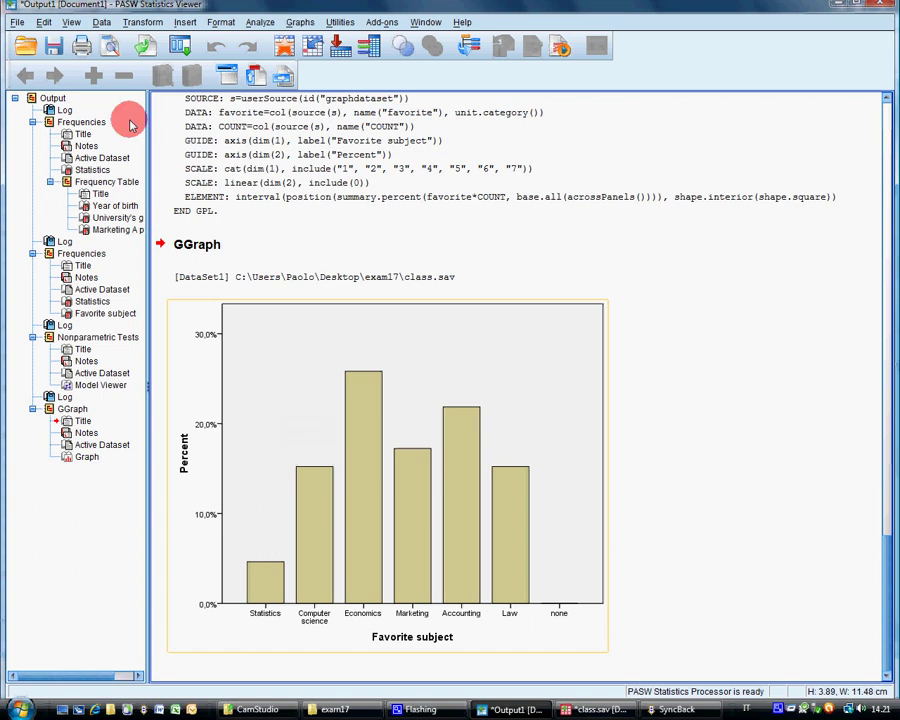
# Step: Remove the case filter by setting Select Cases back to all cases
pyautogui.click(101, 22)
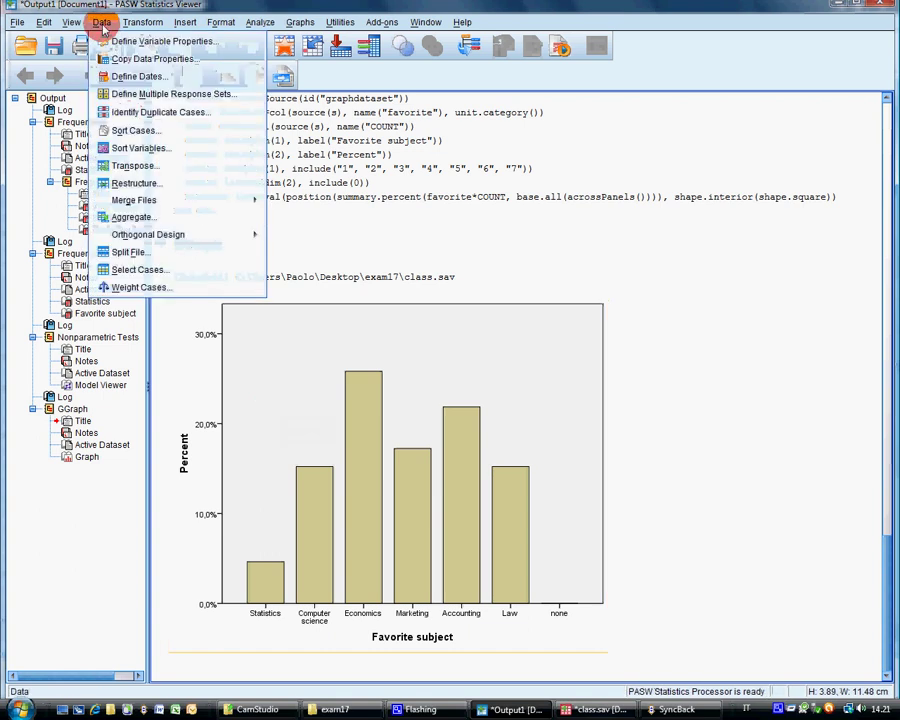
pyautogui.click(150, 269)
pyautogui.click(412, 220)
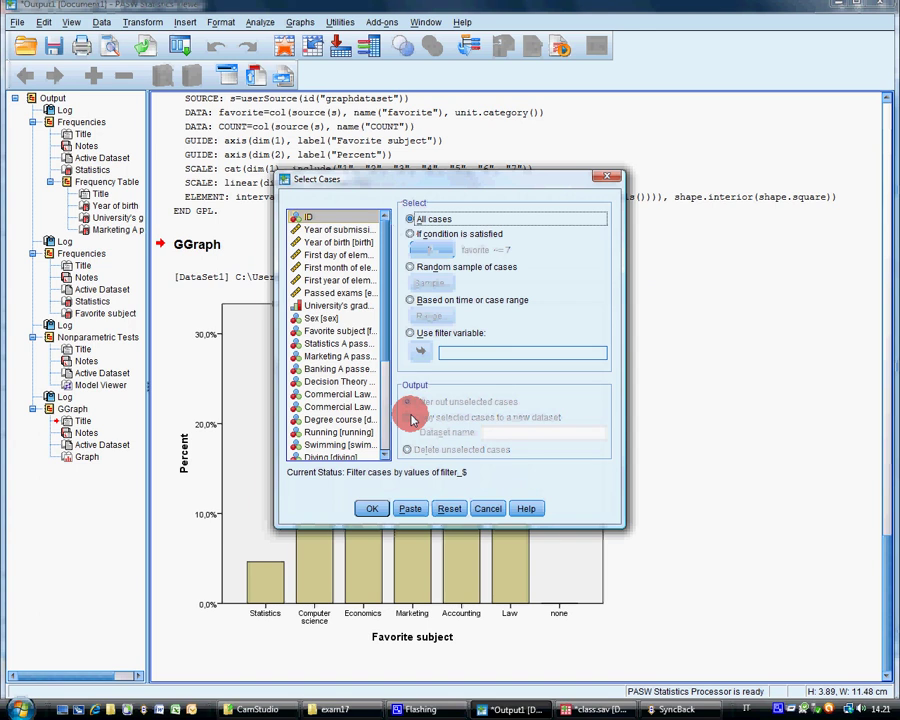
pyautogui.click(371, 508)
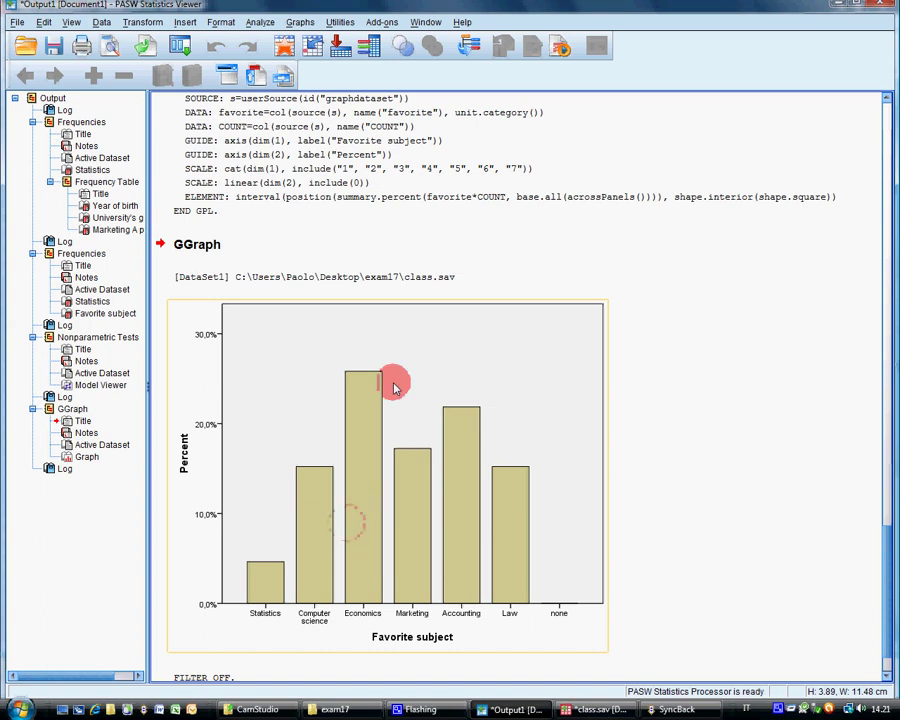
# Step: Start a one-sample nonparametric test and replace Favorite subject with Passed exams as the only test field
pyautogui.click(259, 21)
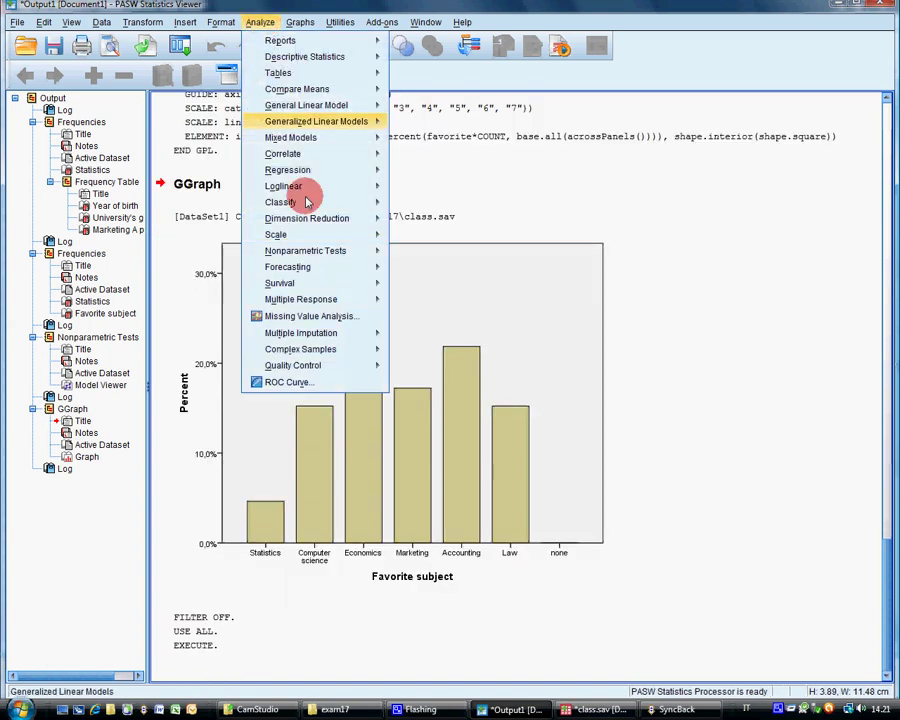
pyautogui.moveTo(305, 250)
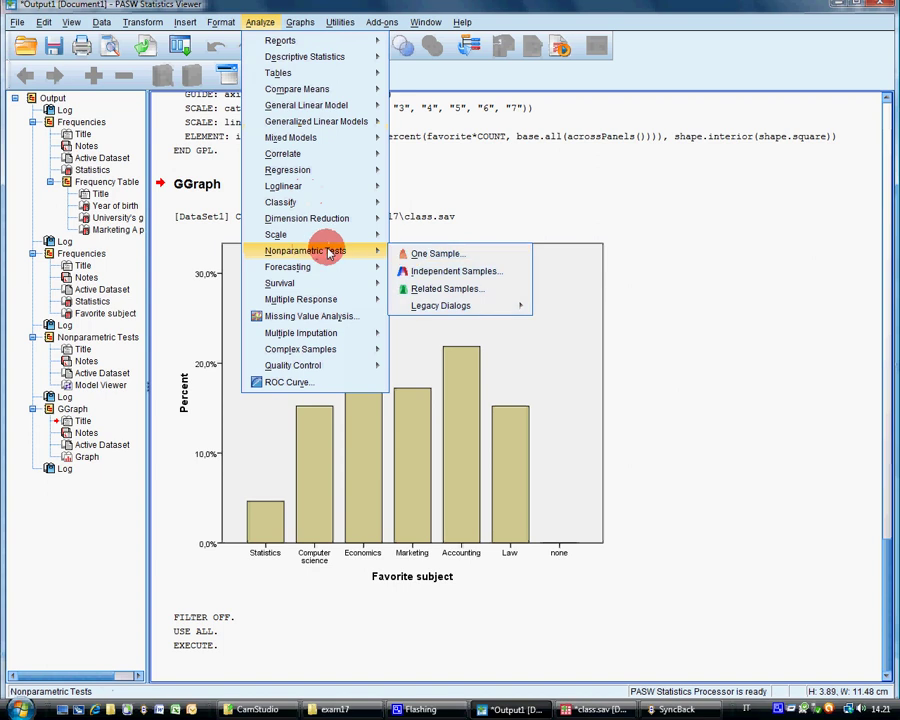
pyautogui.click(414, 255)
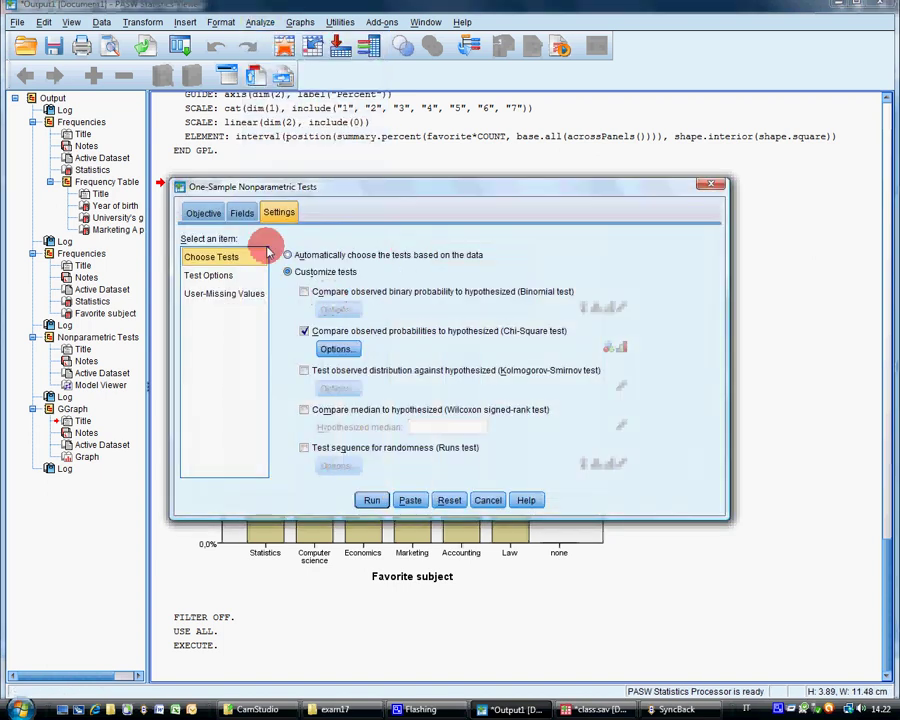
pyautogui.click(242, 212)
pyautogui.doubleClick(437, 287)
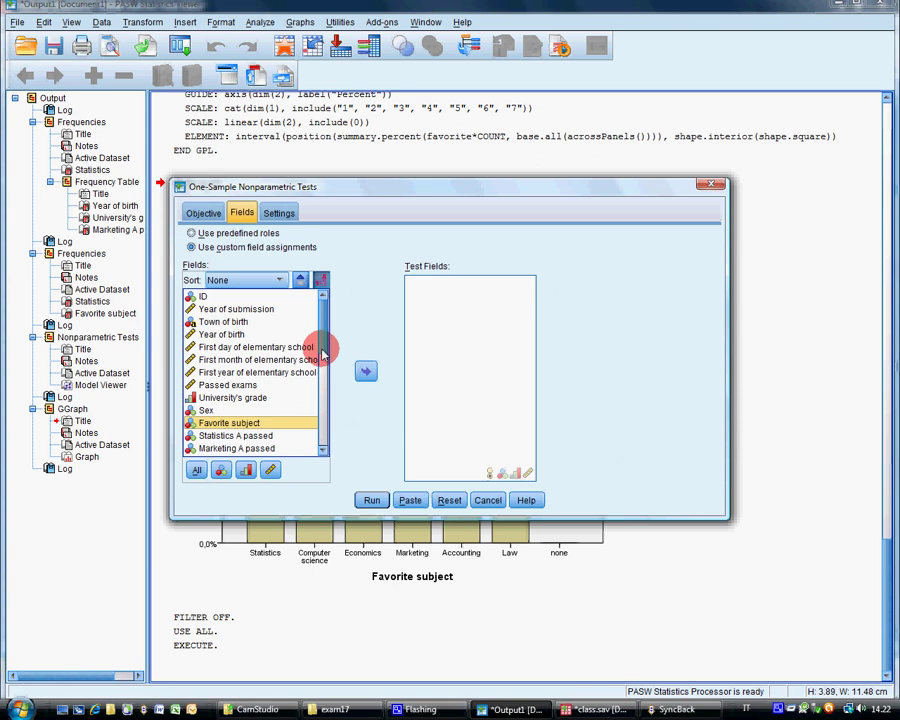
pyautogui.click(286, 387)
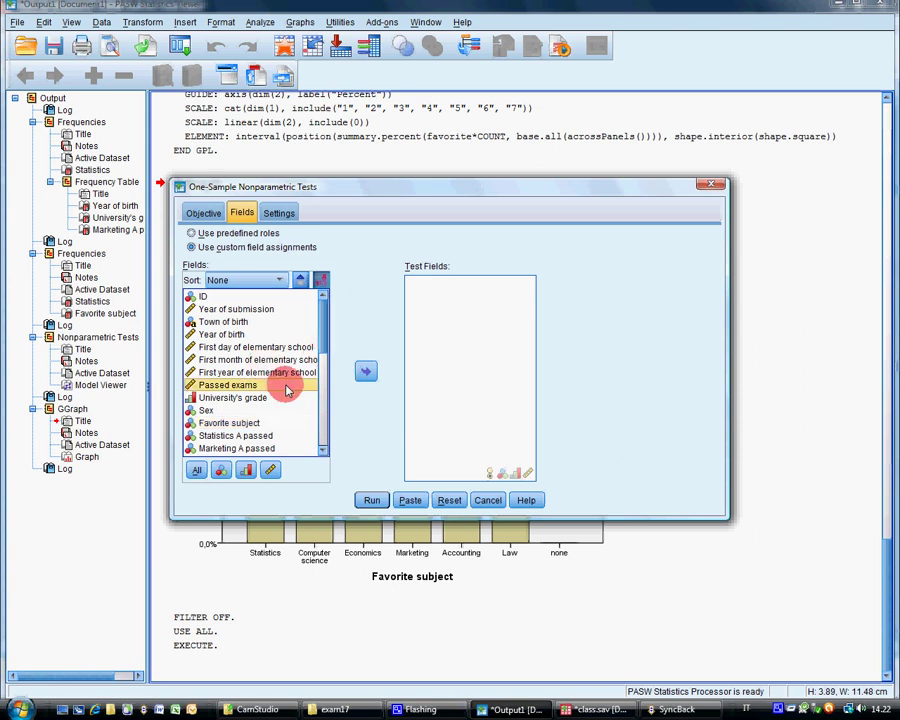
pyautogui.doubleClick(286, 387)
# Step: Switch the customized tests from the Chi-Square test to the Binomial test
pyautogui.click(290, 212)
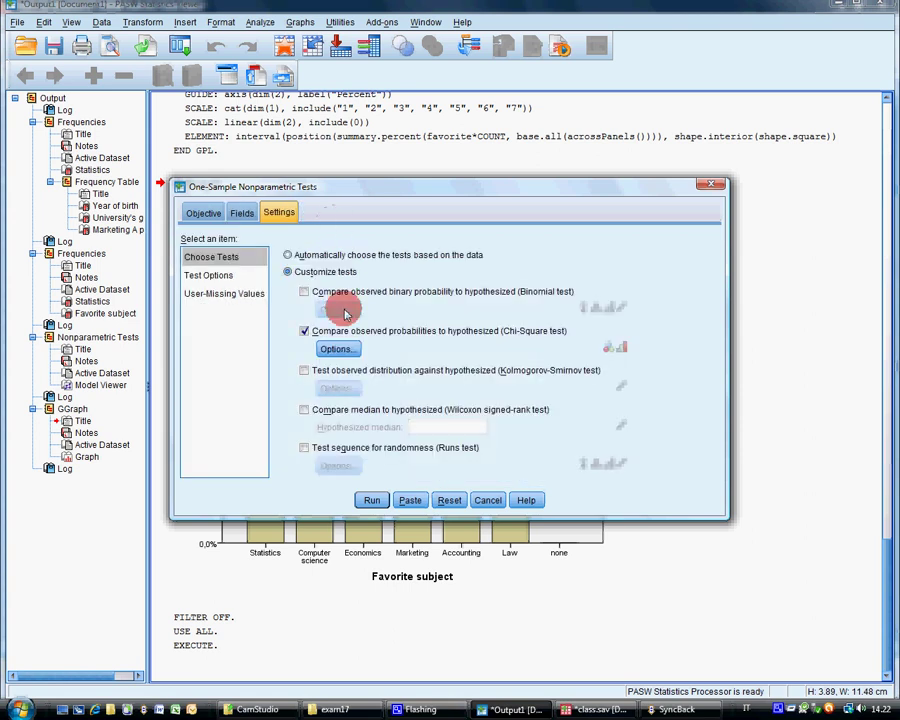
pyautogui.click(304, 330)
pyautogui.click(303, 292)
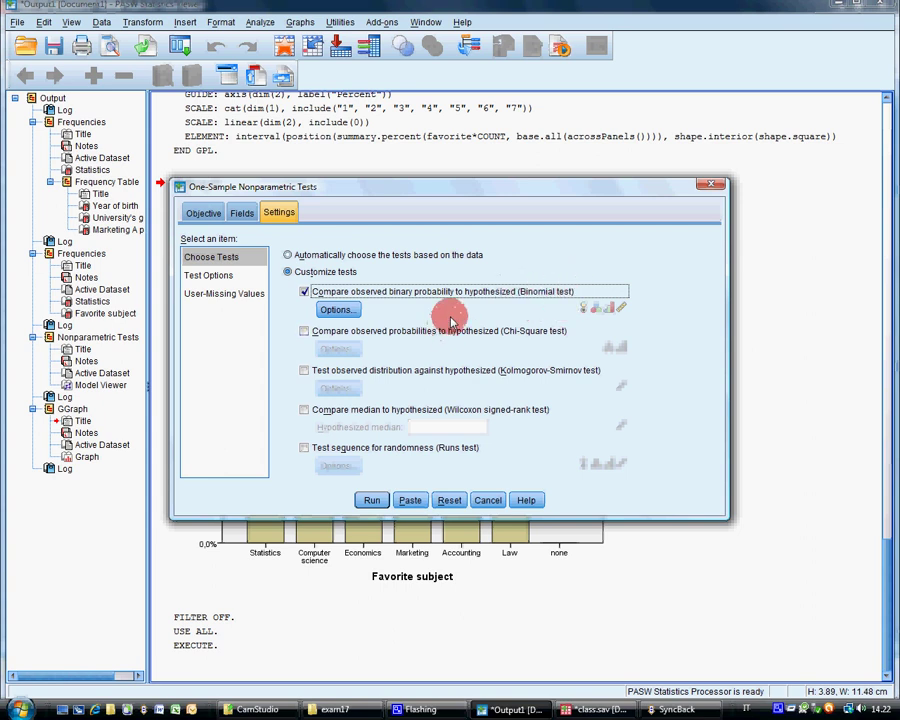
# Step: Set a custom cut point of 25 for continuous fields in the Binomial options and run the test
pyautogui.click(342, 312)
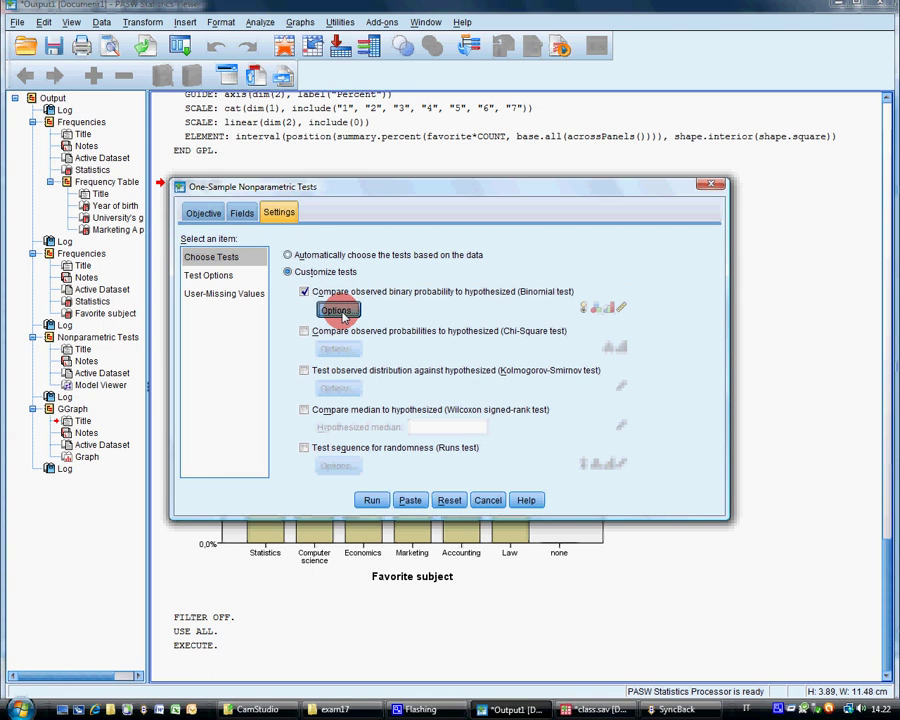
pyautogui.click(530, 390)
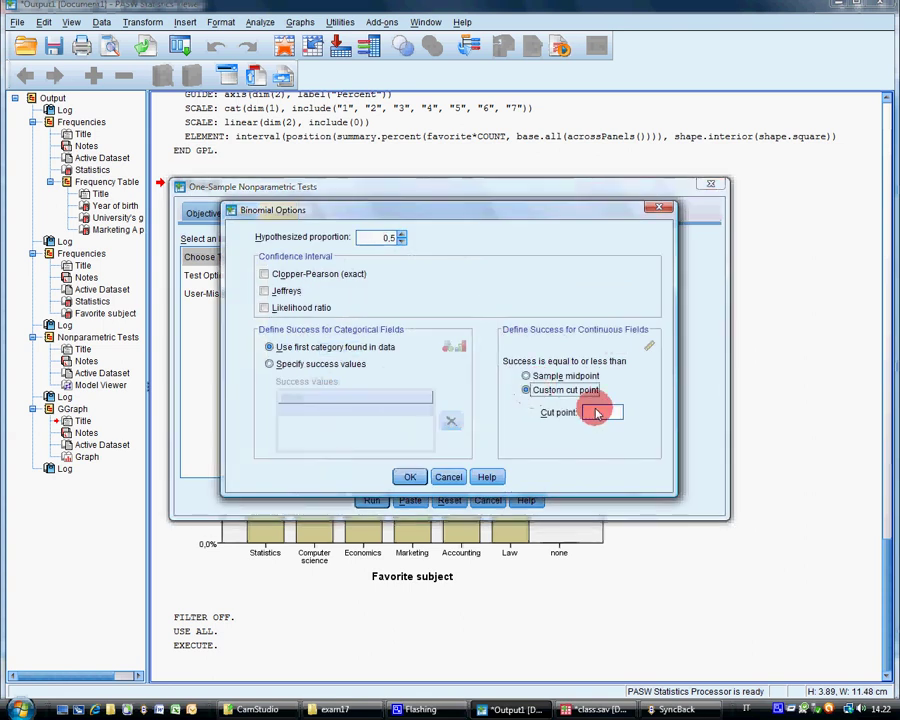
pyautogui.click(601, 412)
pyautogui.write('20')
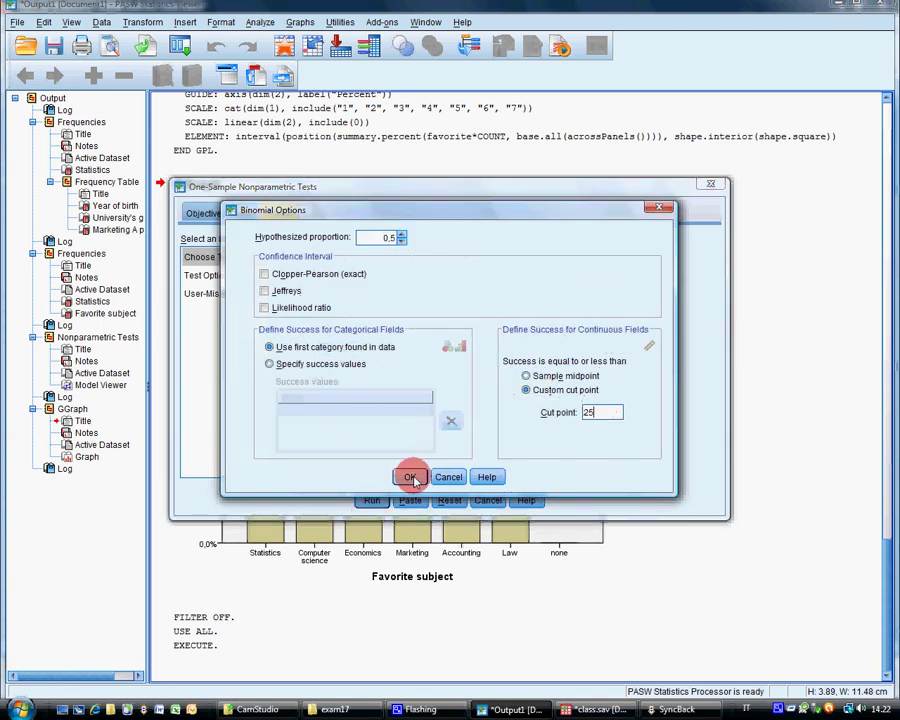
pyautogui.click(410, 477)
pyautogui.click(373, 501)
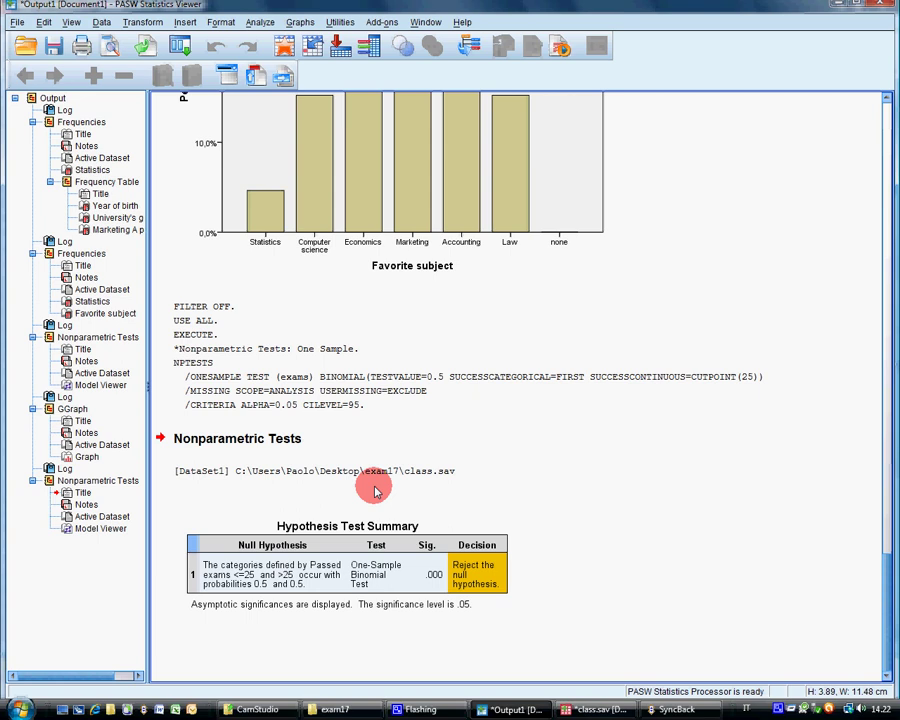
# Step: Run a paired-samples t test on the pair sportiveness and participation
pyautogui.click(260, 22)
pyautogui.moveTo(293, 44)
pyautogui.moveTo(297, 88)
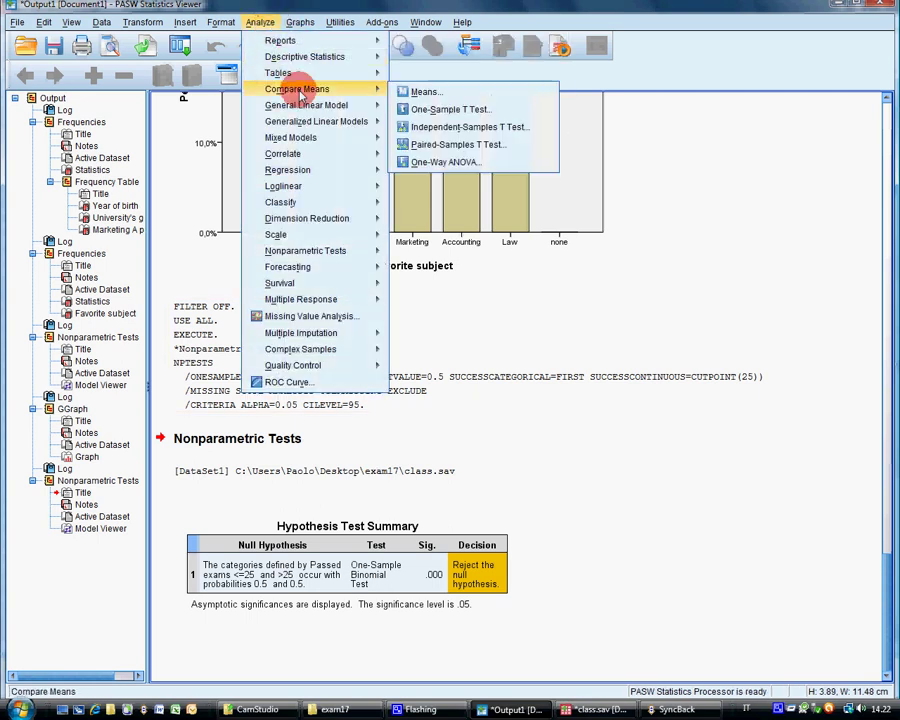
pyautogui.click(466, 151)
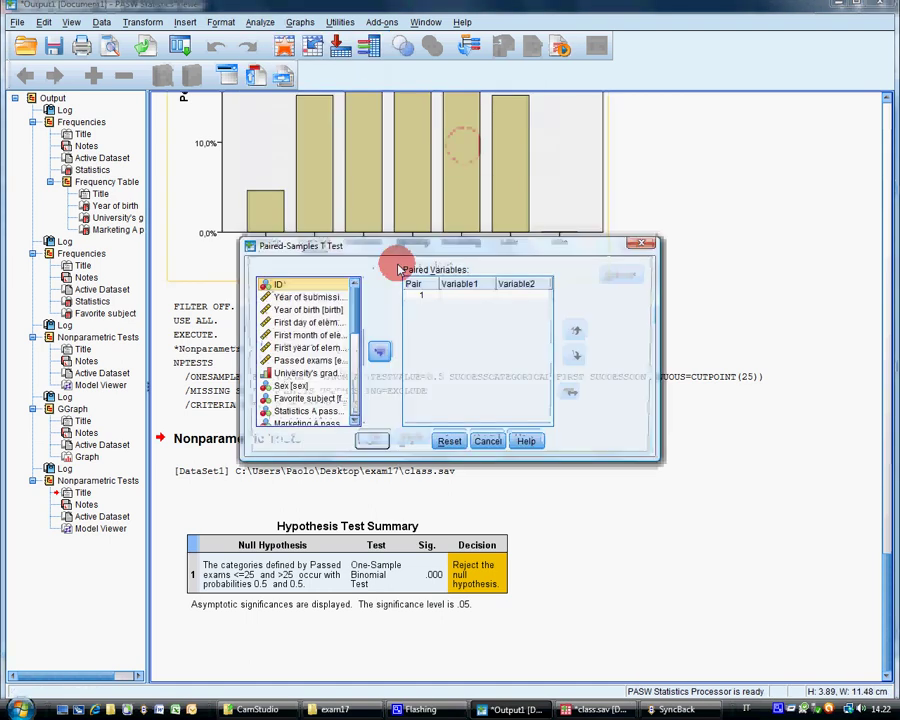
pyautogui.moveTo(357, 311); pyautogui.dragTo(354, 402)
pyautogui.moveTo(298, 369); pyautogui.dragTo(452, 294)
pyautogui.moveTo(297, 407); pyautogui.dragTo(482, 342)
pyautogui.click(371, 441)
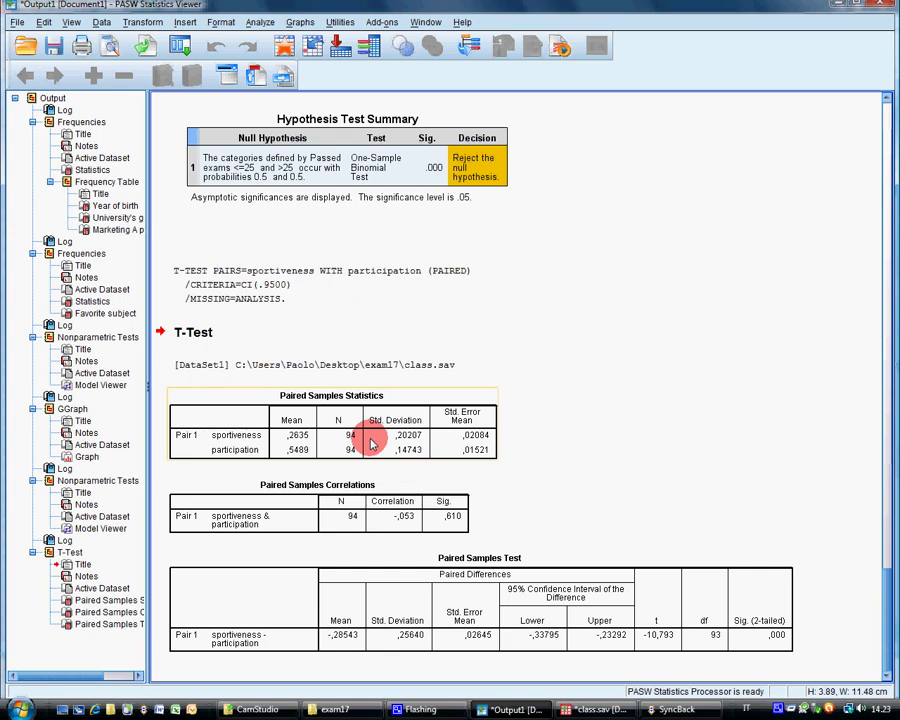
# Step: Start a simple boxplot in the Chart Builder
pyautogui.click(300, 22)
pyautogui.click(305, 41)
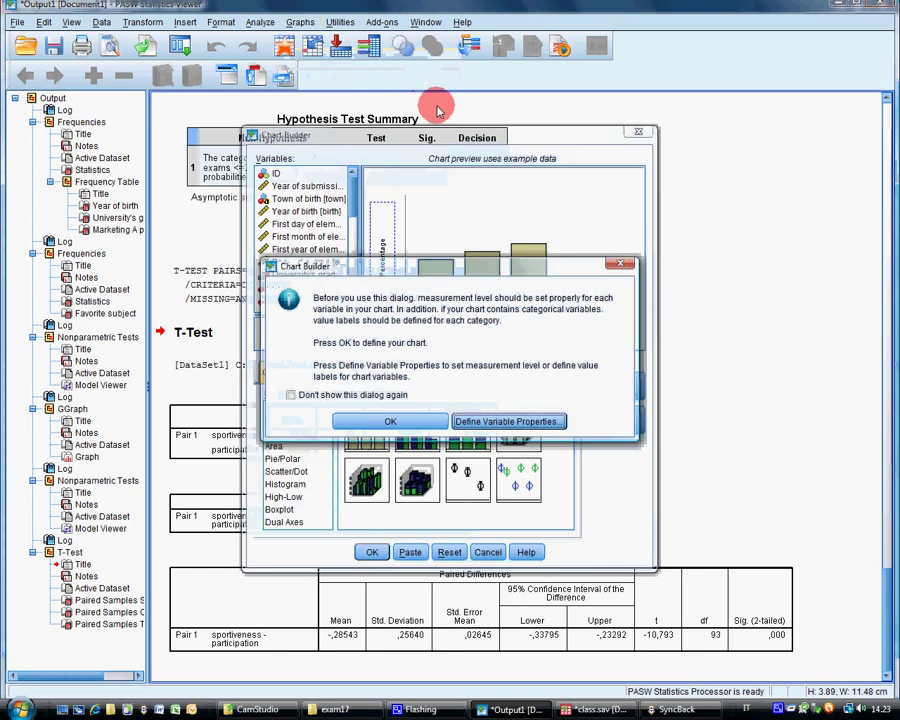
pyautogui.click(392, 420)
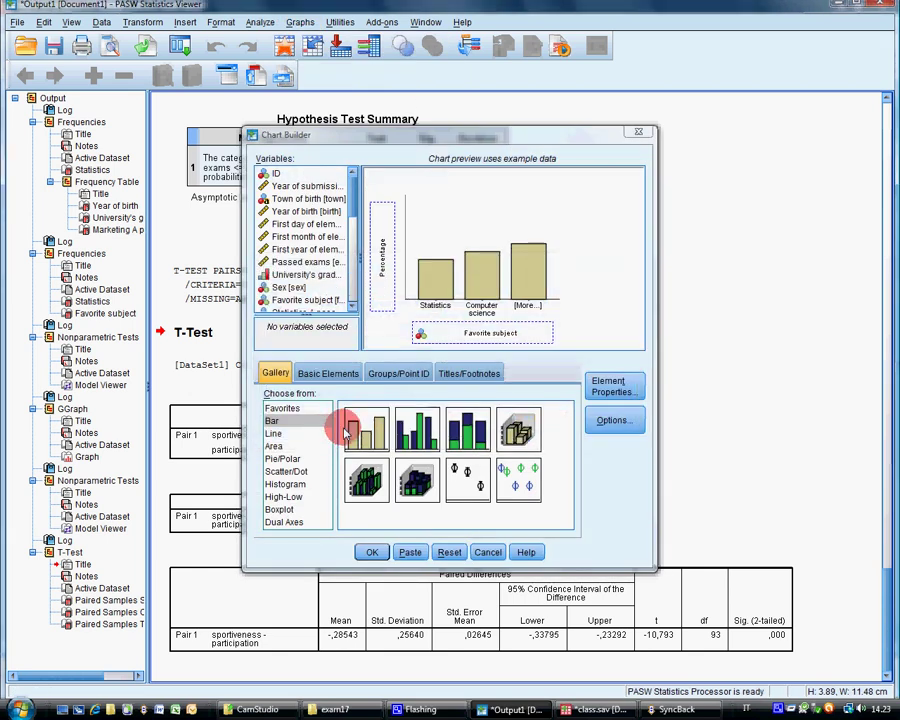
pyautogui.click(282, 509)
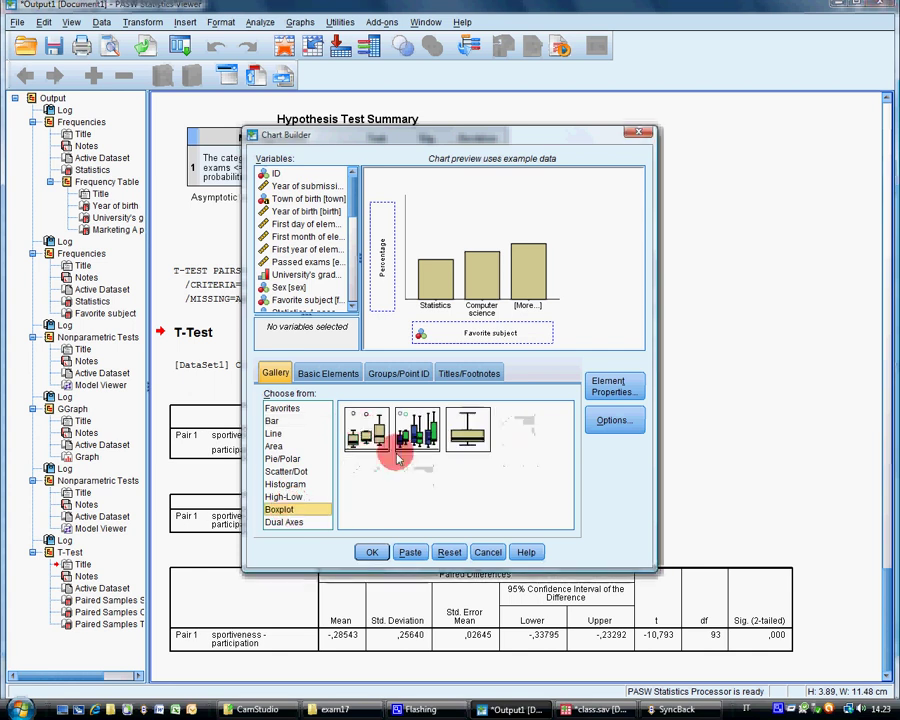
pyautogui.doubleClick(366, 428)
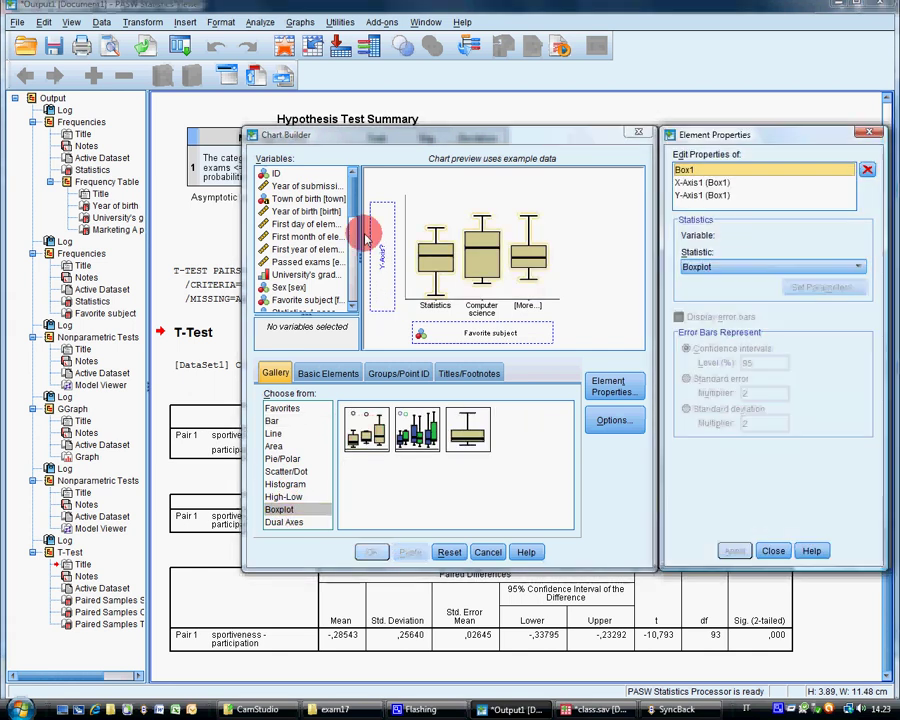
# Step: Assign attitude to the Y axis and Degree type to the X axis, and create the boxplot
pyautogui.moveTo(353, 218); pyautogui.dragTo(351, 295)
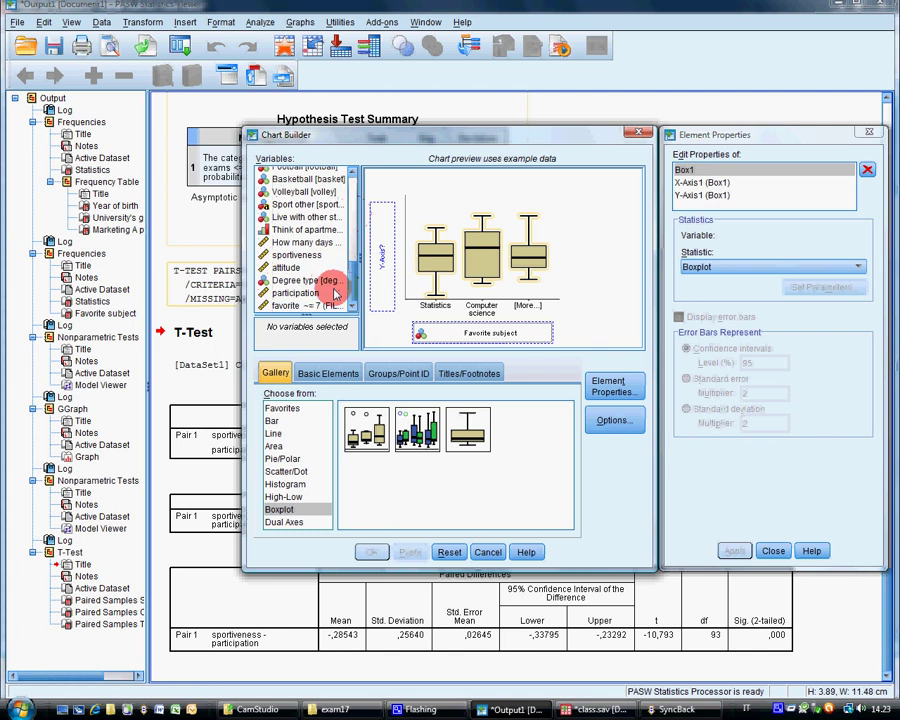
pyautogui.moveTo(262, 267); pyautogui.dragTo(461, 284)
pyautogui.click(372, 553)
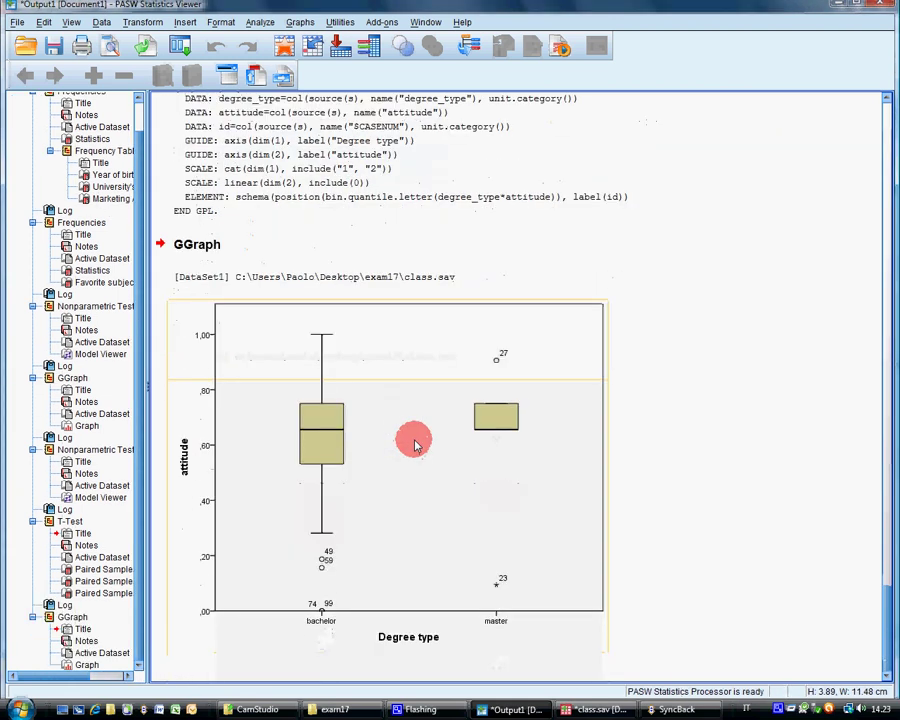
# Step: Open the attitude boxplot for editing and make the fill of both boxes transparent
pyautogui.click(329, 420)
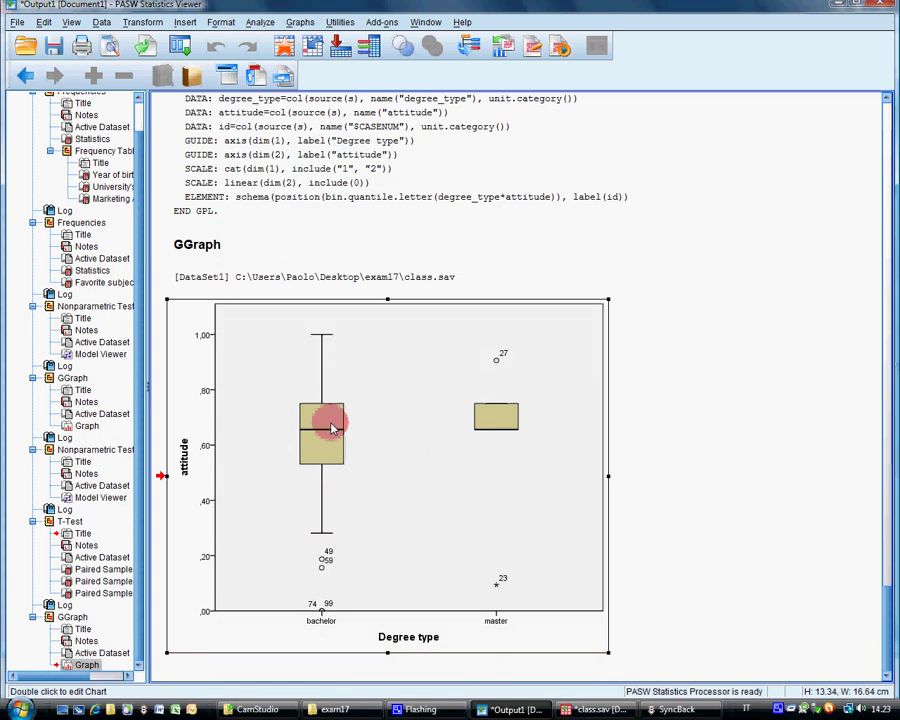
pyautogui.doubleClick(332, 428)
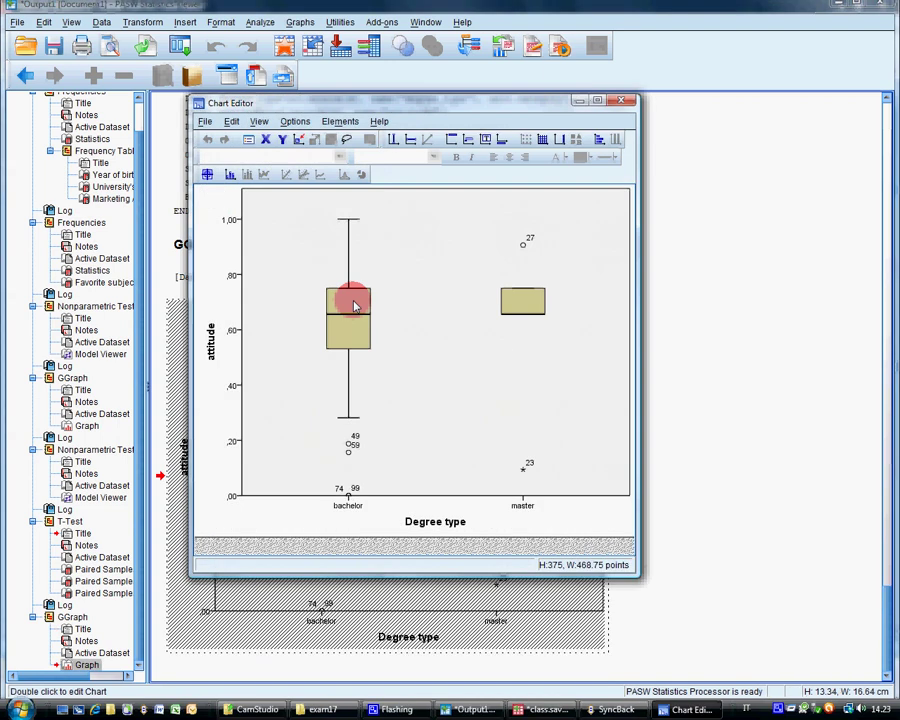
pyautogui.click(354, 305)
pyautogui.doubleClick(545, 298)
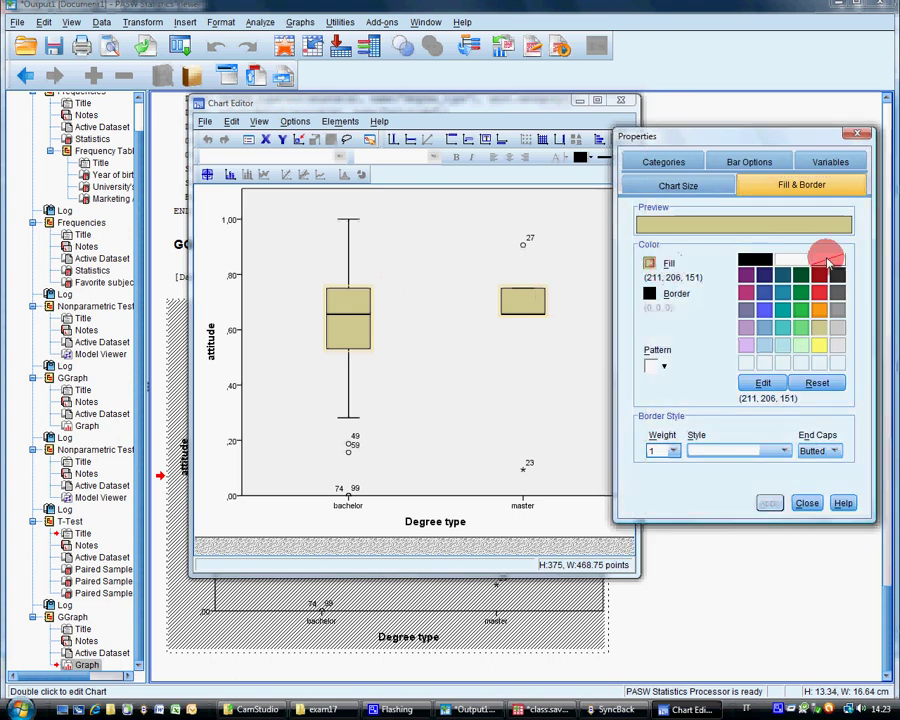
pyautogui.click(827, 260)
pyautogui.click(765, 503)
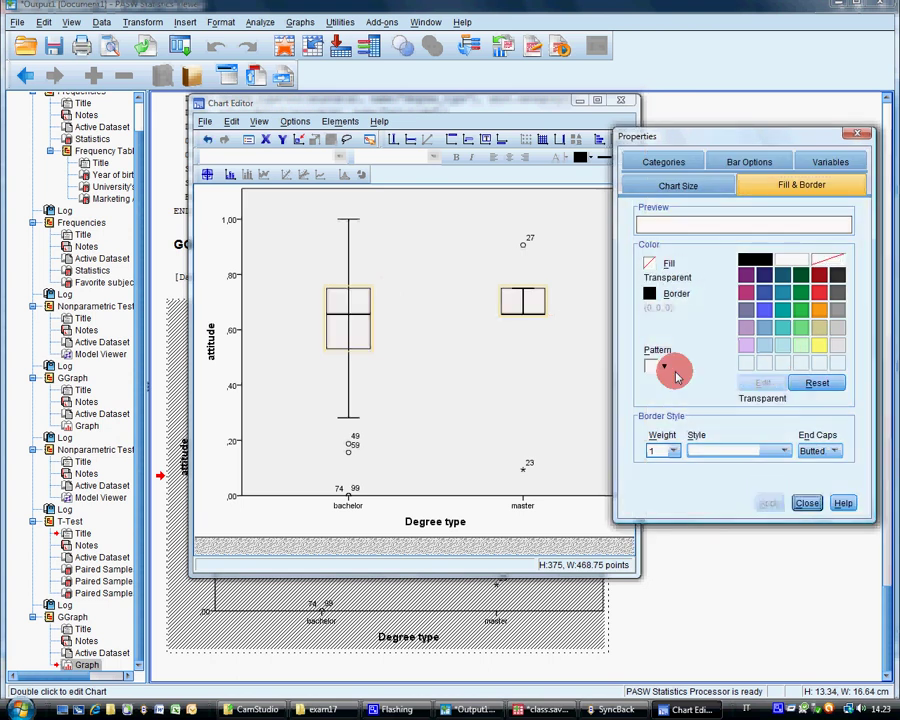
# Step: Apply a diagonal hatch pattern to the boxes and close the Chart Editor
pyautogui.click(676, 375)
pyautogui.click(686, 397)
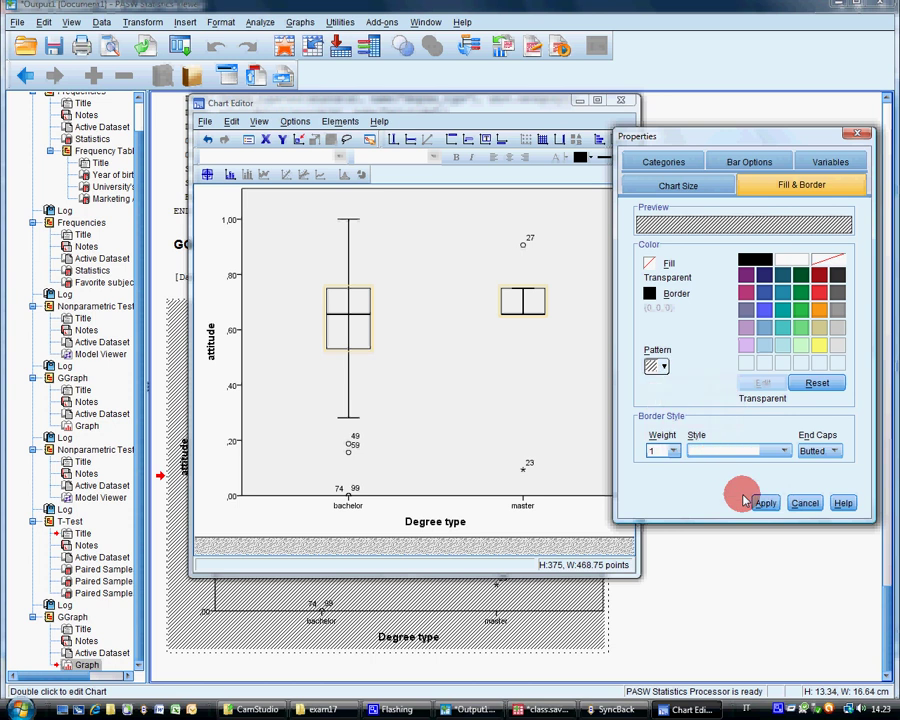
pyautogui.click(764, 502)
pyautogui.click(815, 503)
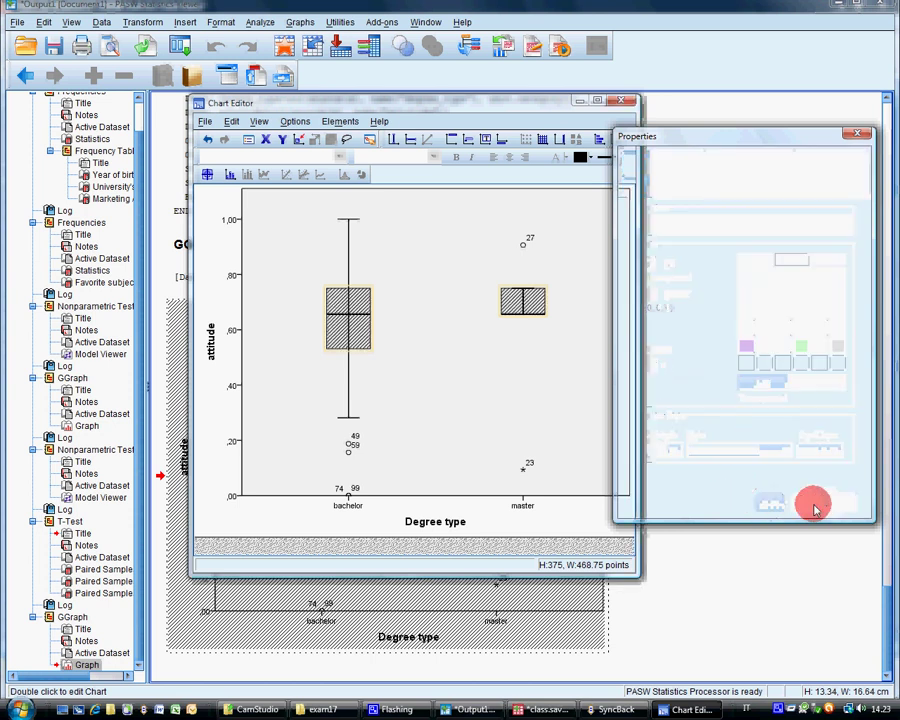
pyautogui.click(206, 121)
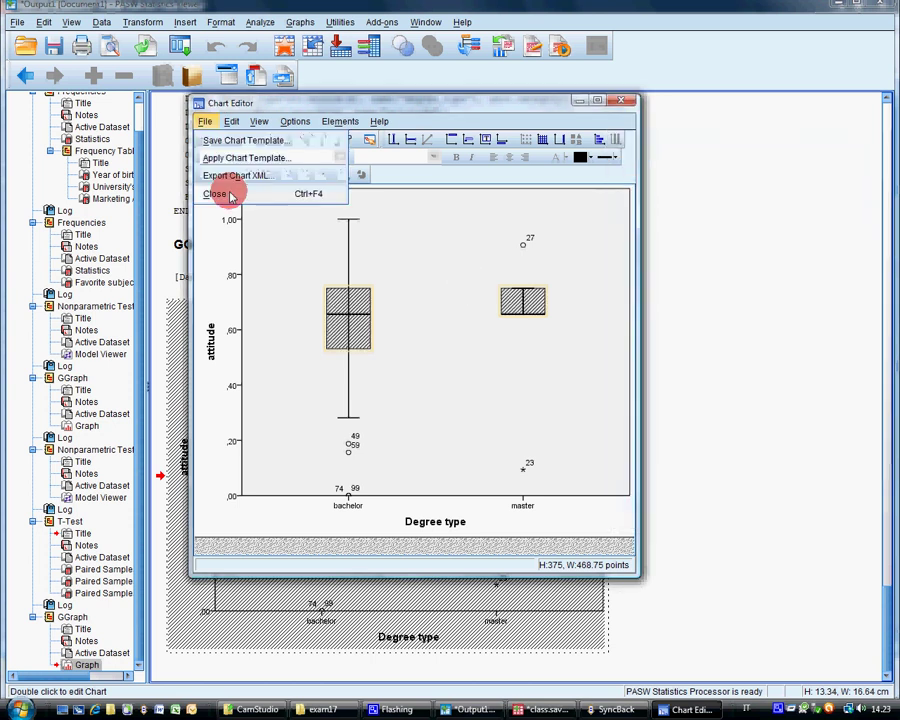
pyautogui.click(216, 194)
pyautogui.click(740, 378)
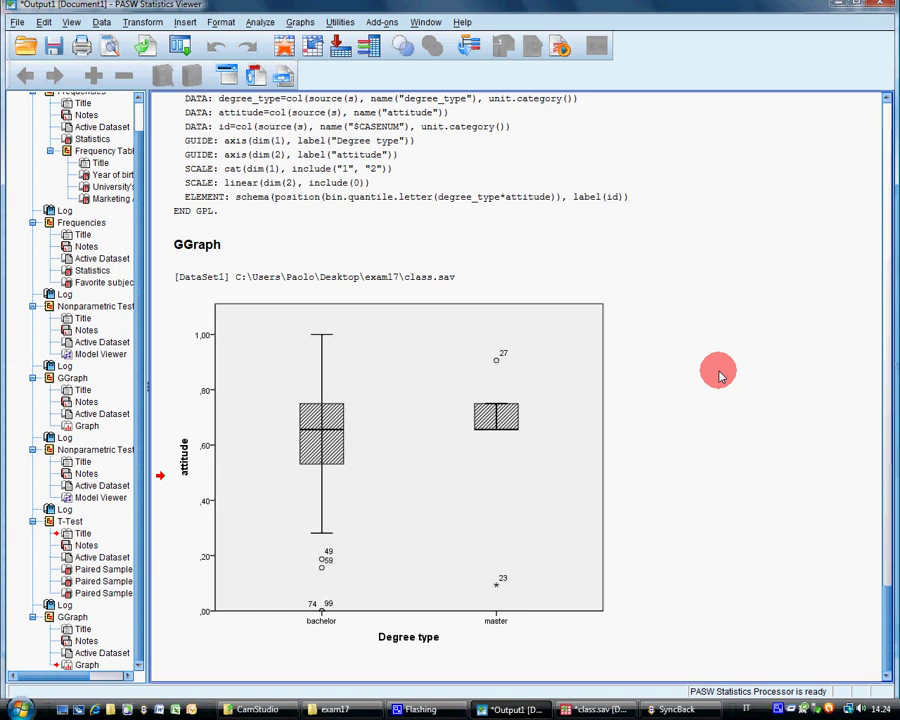
# Step: Start a linear regression with attitude as the dependent variable
pyautogui.click(262, 21)
pyautogui.moveTo(320, 264)
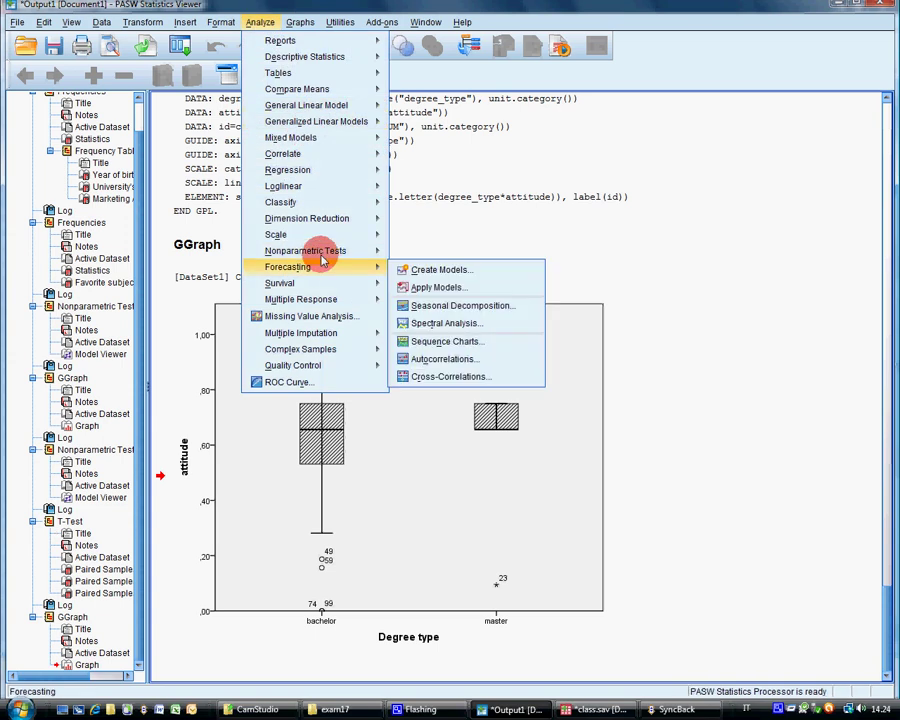
pyautogui.moveTo(340, 170)
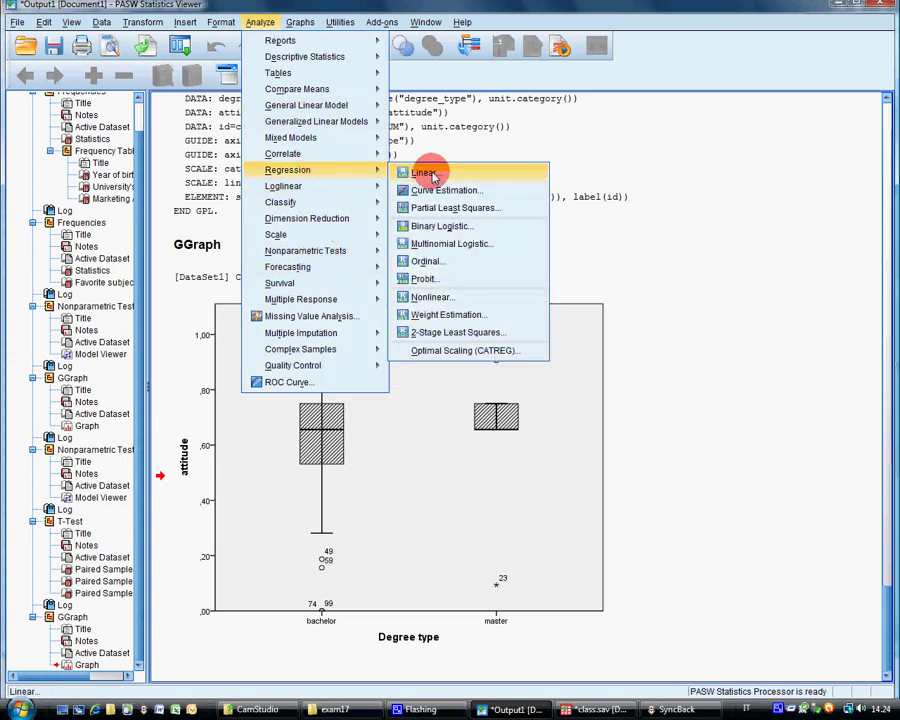
pyautogui.click(430, 175)
pyautogui.moveTo(373, 285); pyautogui.dragTo(375, 418)
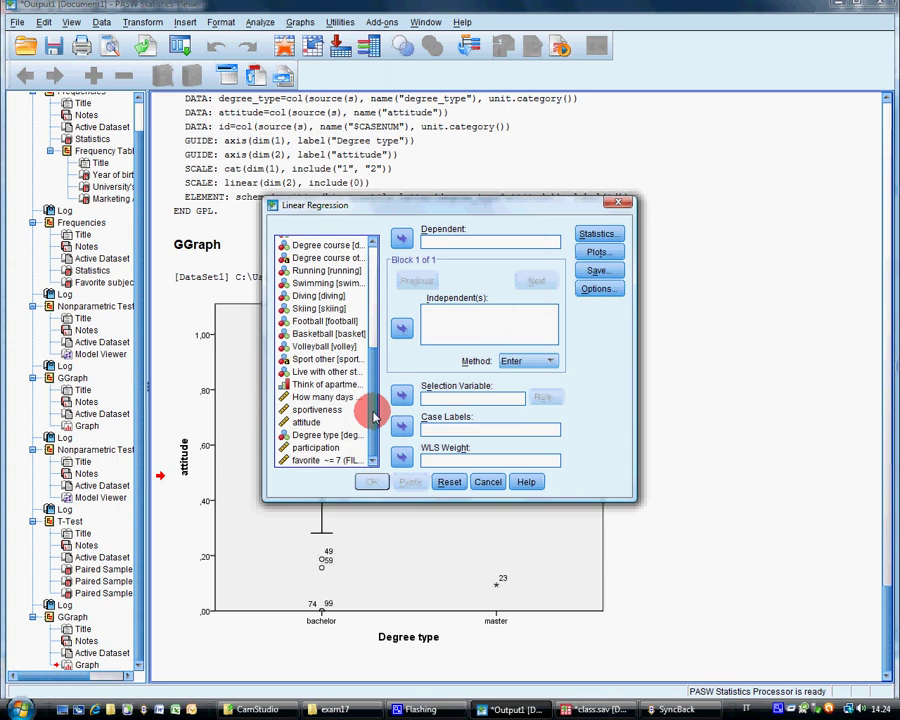
pyautogui.moveTo(306, 422); pyautogui.dragTo(455, 243)
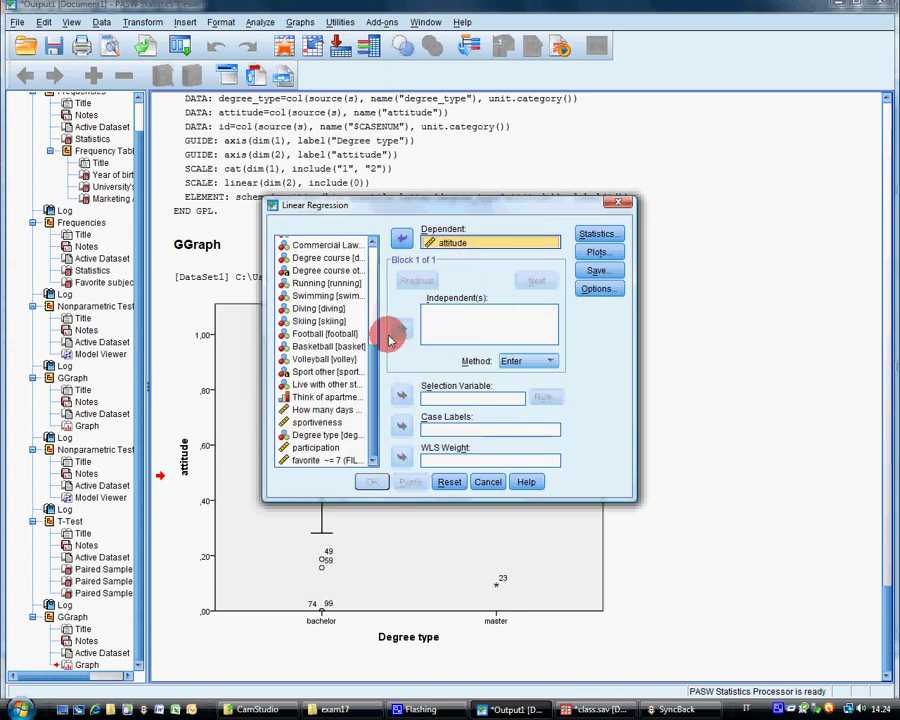
# Step: Add Passed exams, sportiveness and participation as independent variables and run the regression
pyautogui.moveTo(380, 352); pyautogui.dragTo(370, 246)
pyautogui.doubleClick(322, 338)
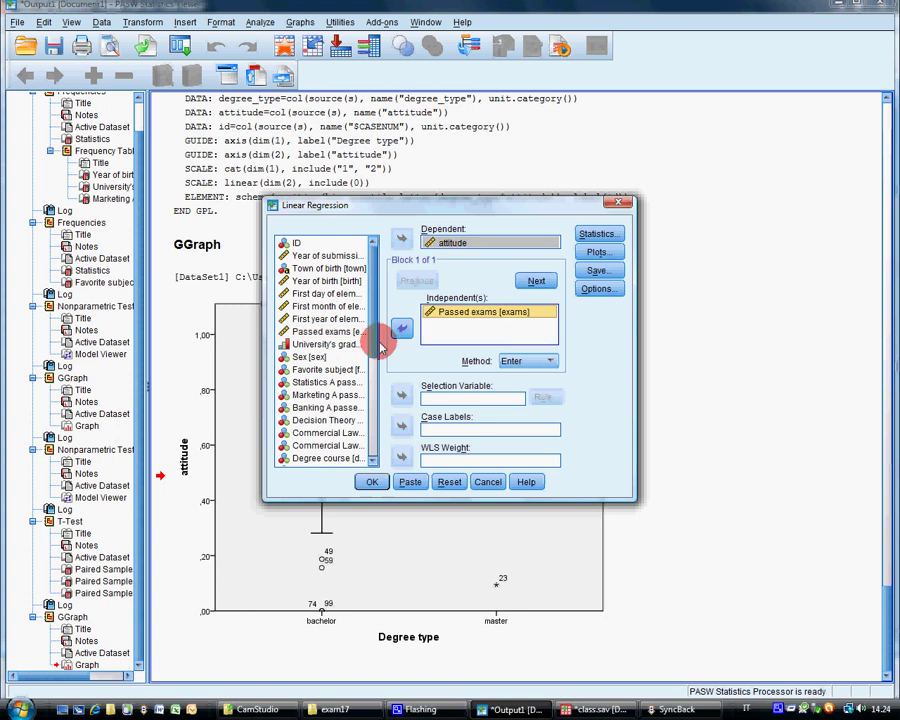
pyautogui.moveTo(381, 347); pyautogui.dragTo(381, 456)
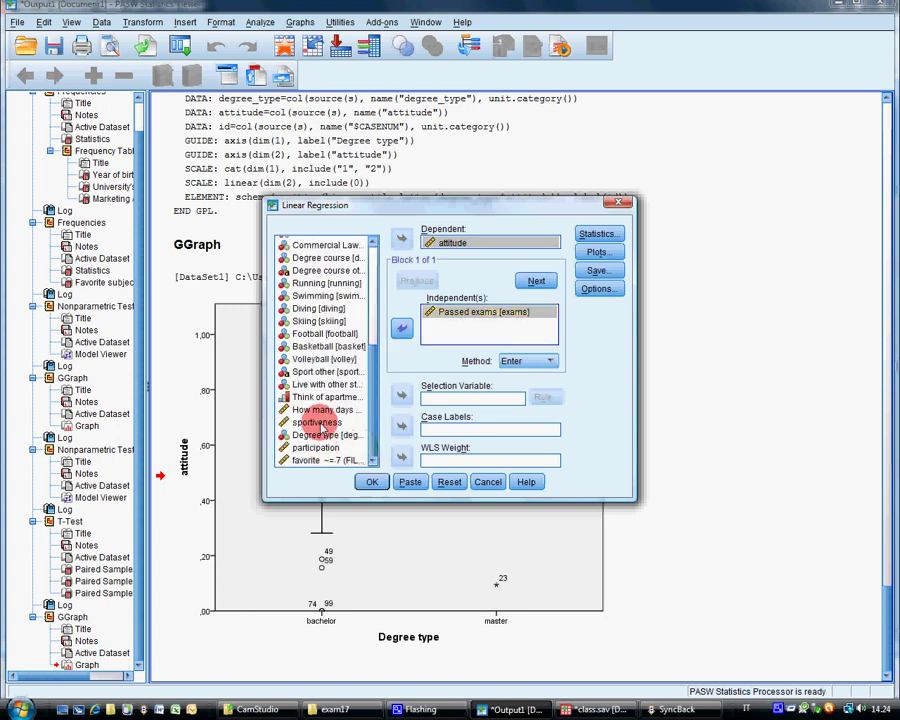
pyautogui.moveTo(335, 425); pyautogui.dragTo(440, 330)
pyautogui.moveTo(316, 447); pyautogui.dragTo(452, 349)
pyautogui.click(372, 482)
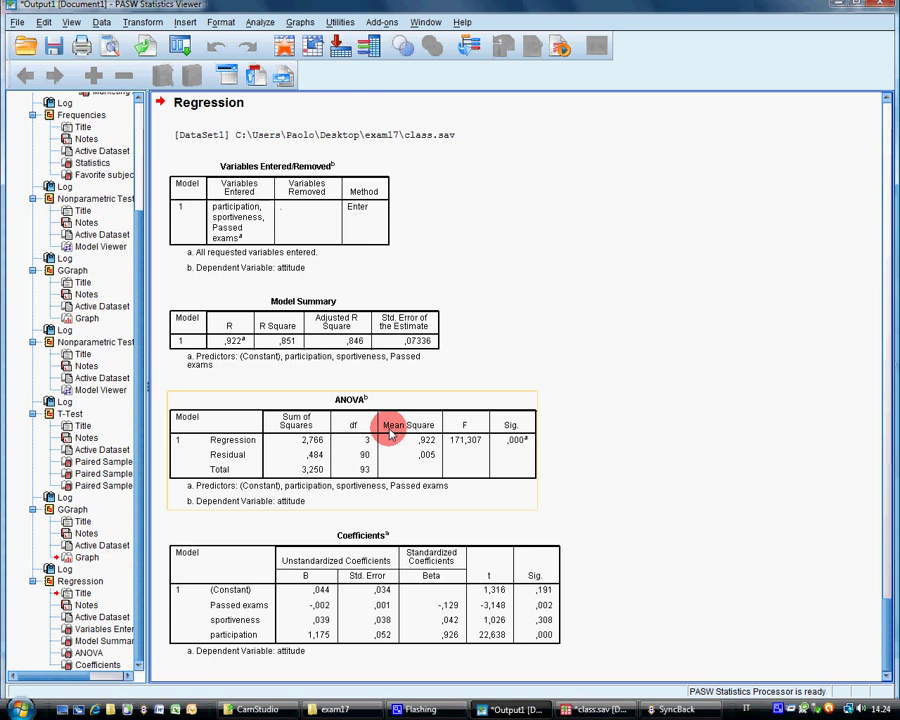
# Step: Start a related-samples nonparametric test with attitude and participation as the test fields
pyautogui.click(260, 22)
pyautogui.moveTo(300, 251)
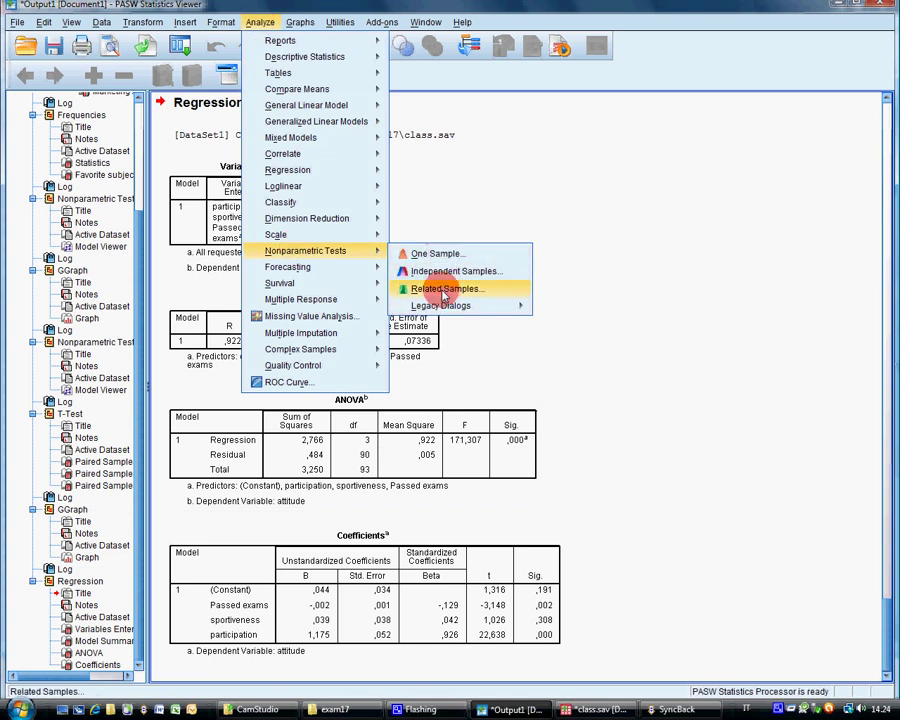
pyautogui.click(443, 291)
pyautogui.click(236, 173)
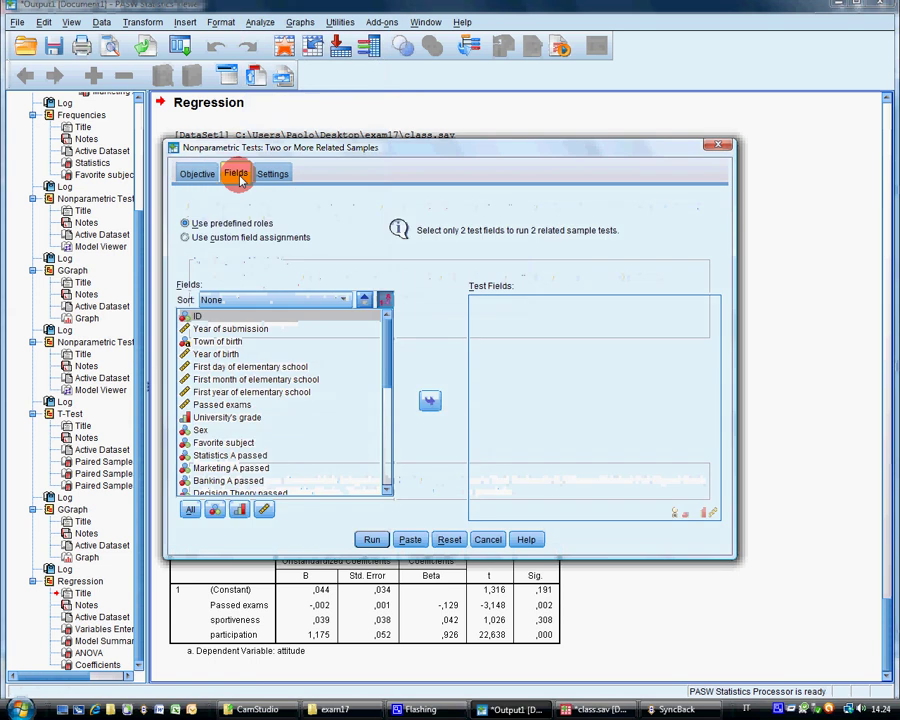
pyautogui.moveTo(389, 356); pyautogui.dragTo(382, 474)
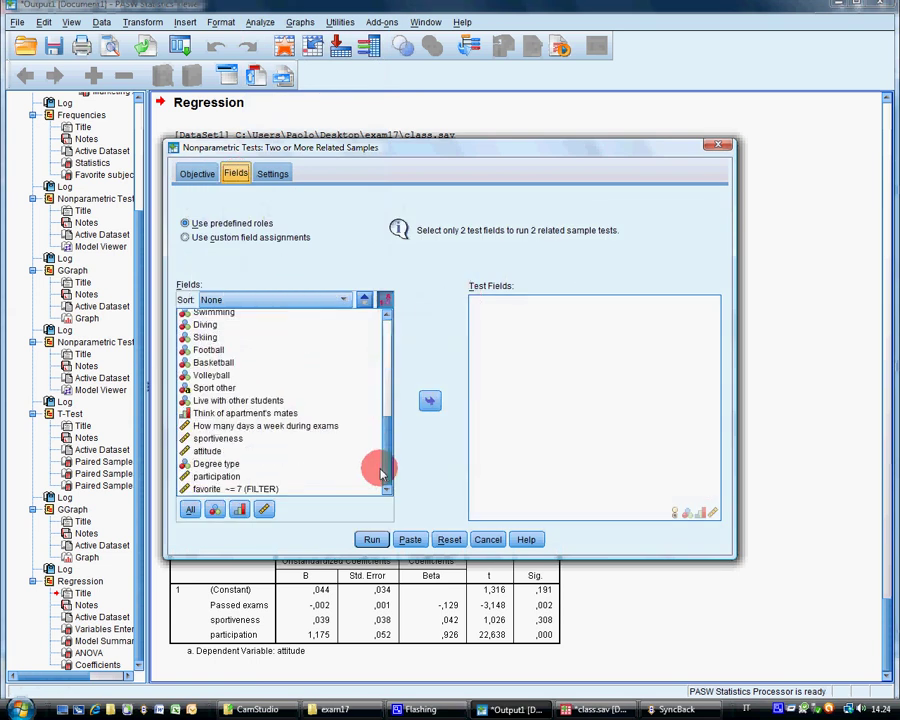
pyautogui.click(225, 476)
pyautogui.keyDown('ctrl'); pyautogui.click(207, 451); pyautogui.keyUp('ctrl')
pyautogui.click(430, 400)
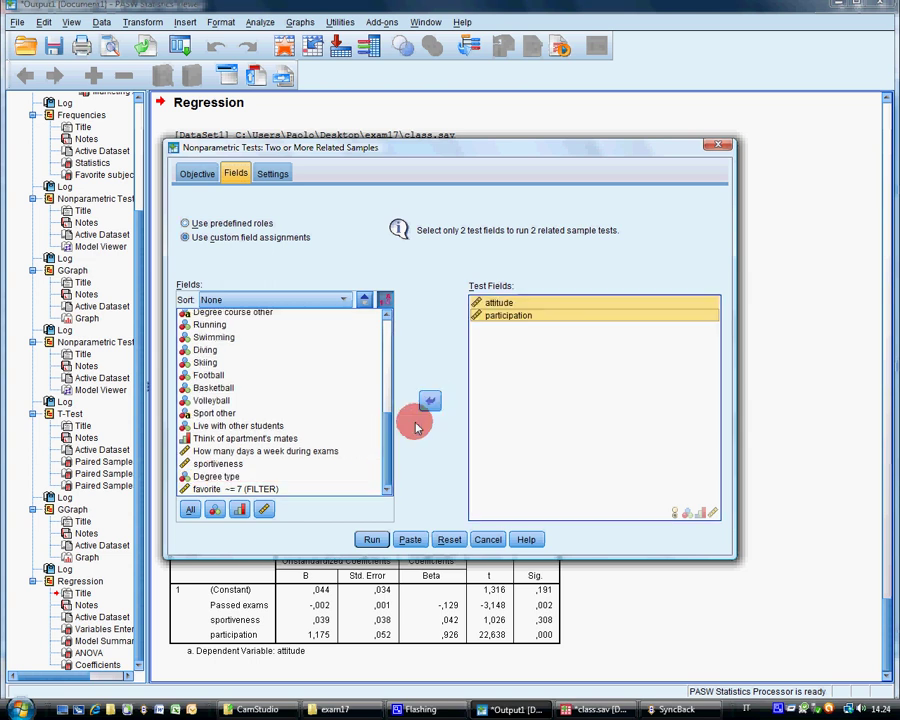
# Step: Customize the tests to use only the Wilcoxon matched-pair signed-rank test and run the analysis
pyautogui.click(276, 175)
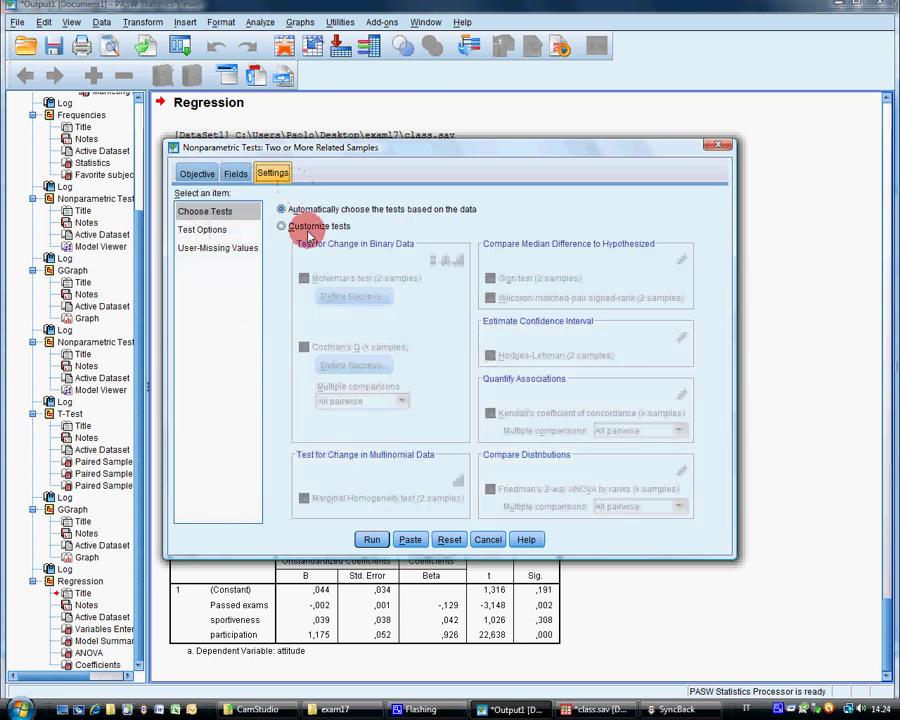
pyautogui.click(284, 226)
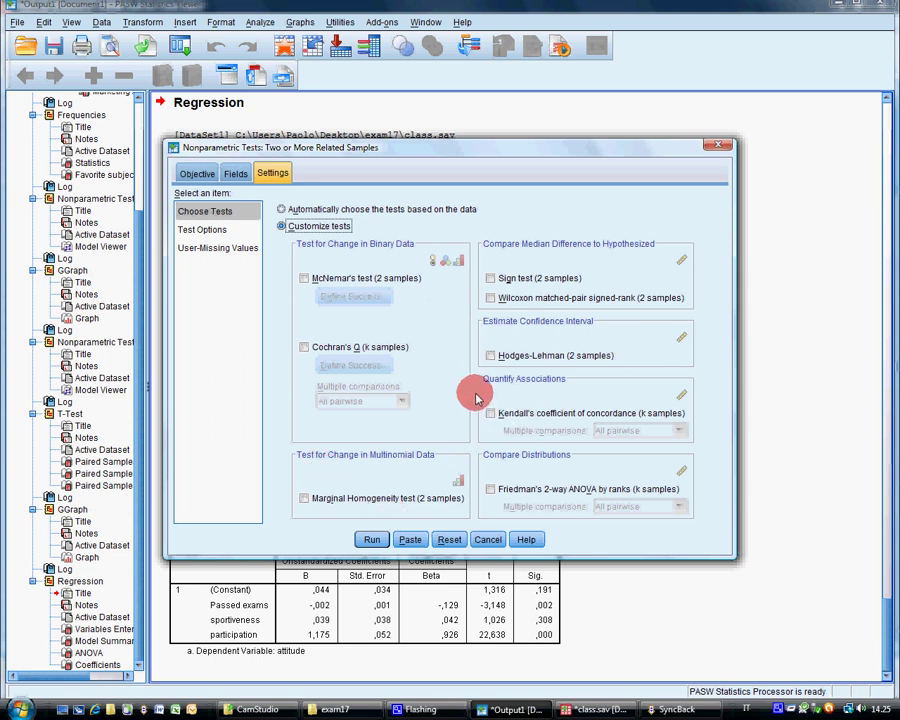
pyautogui.click(514, 297)
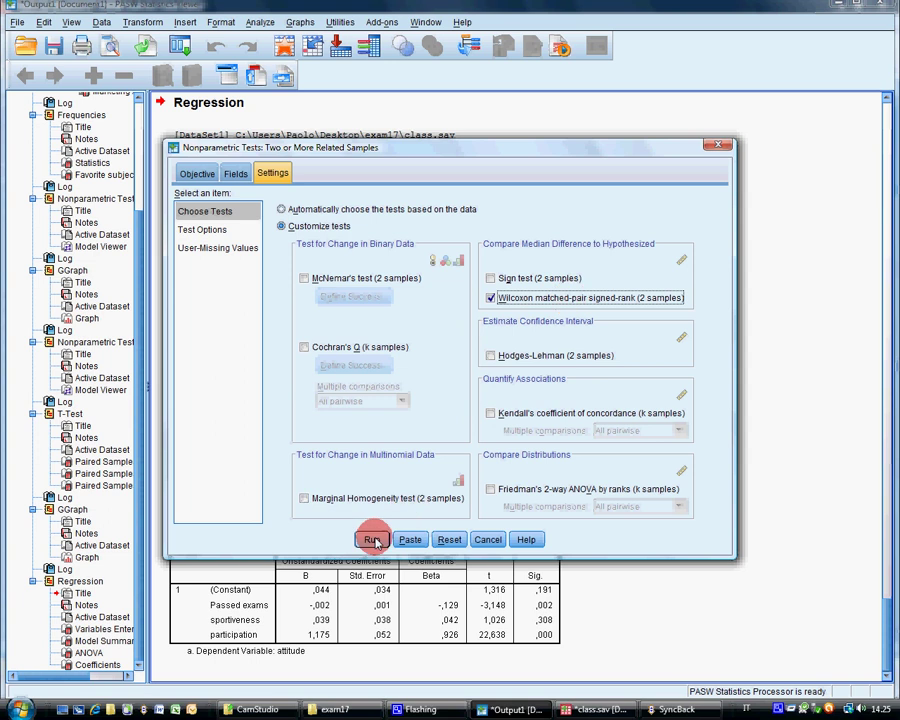
pyautogui.click(373, 541)
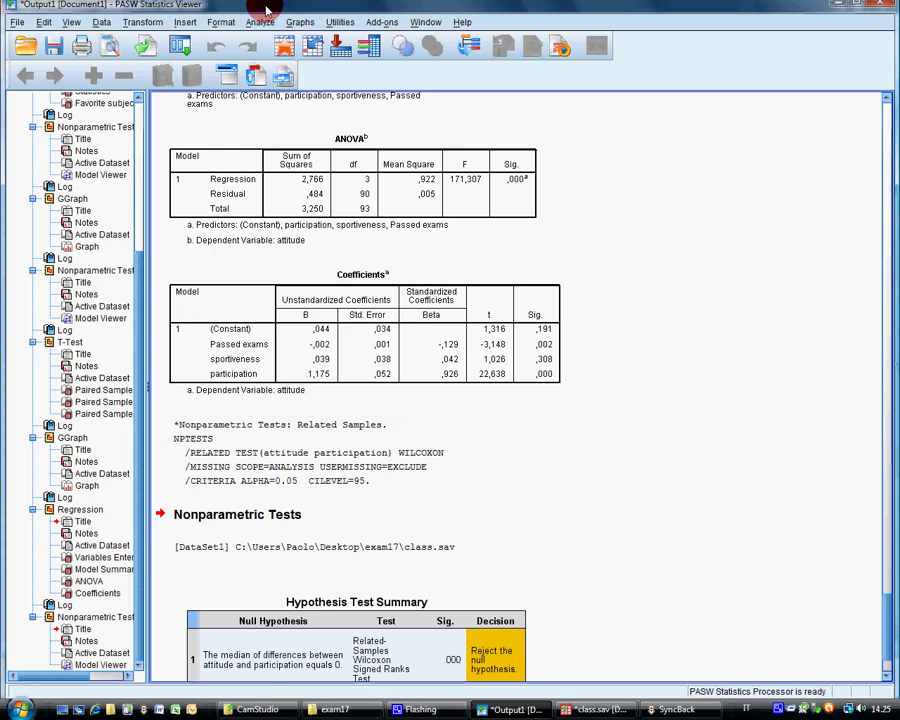
# Step: Set up a recode of First day of elementary school (day_el) into a different variable named day_el2
pyautogui.click(152, 22)
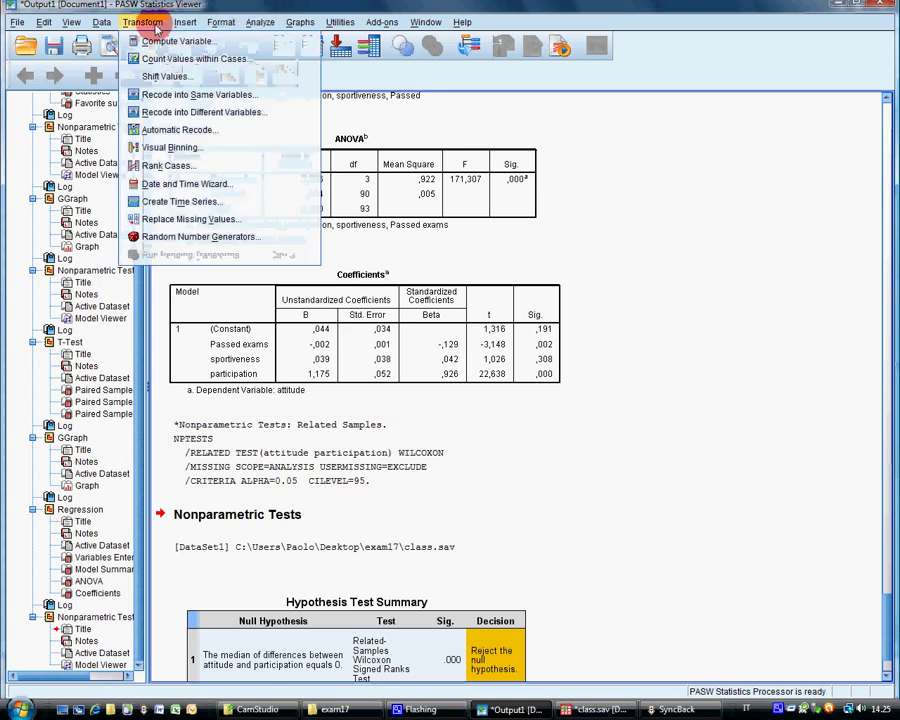
pyautogui.click(222, 113)
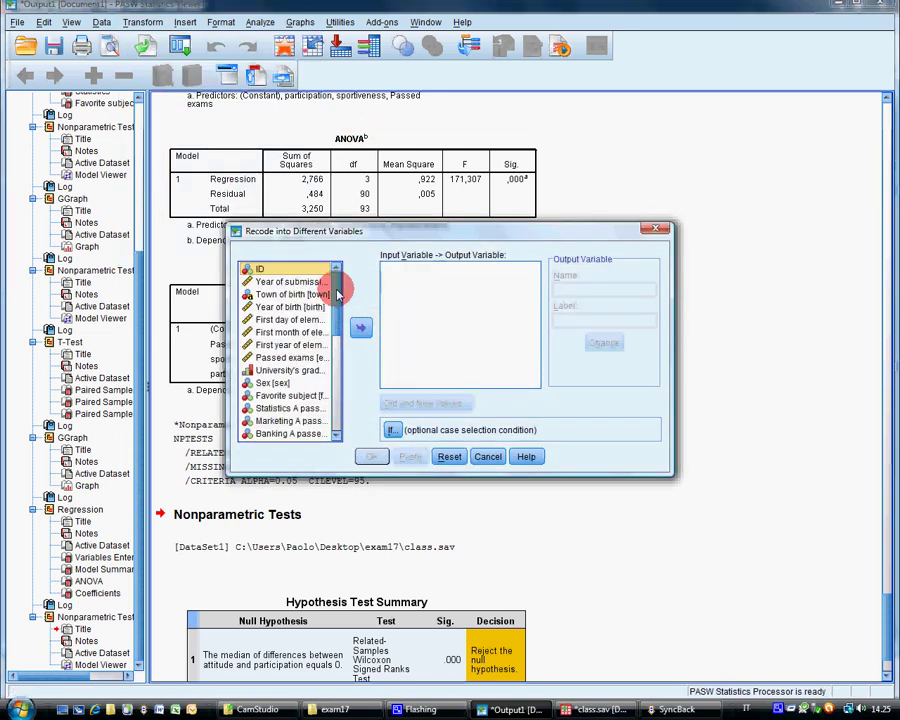
pyautogui.click(300, 319)
pyautogui.click(362, 330)
pyautogui.click(556, 290)
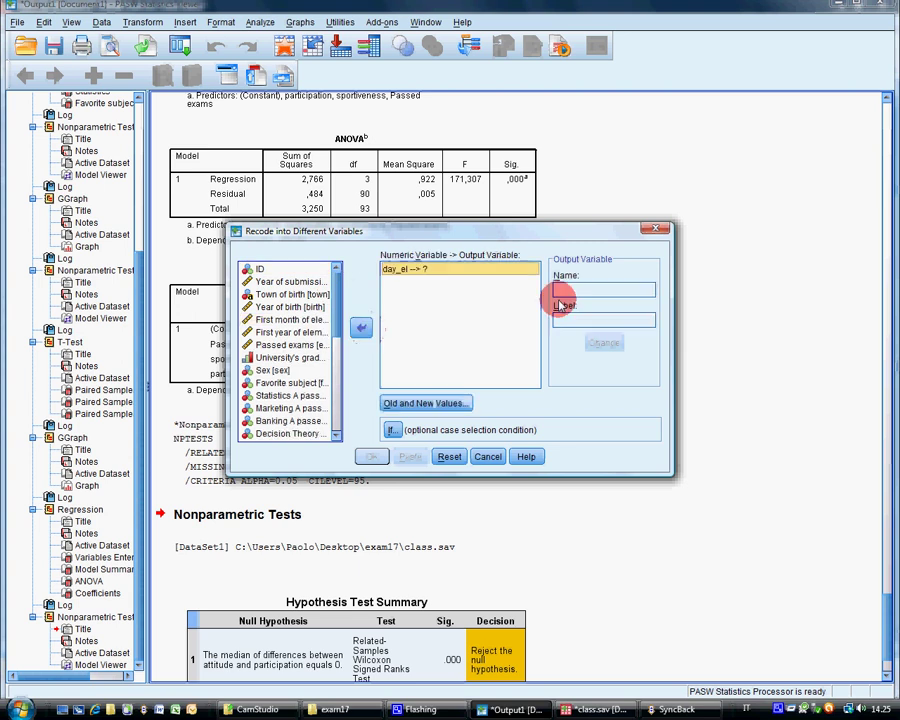
pyautogui.write('day')
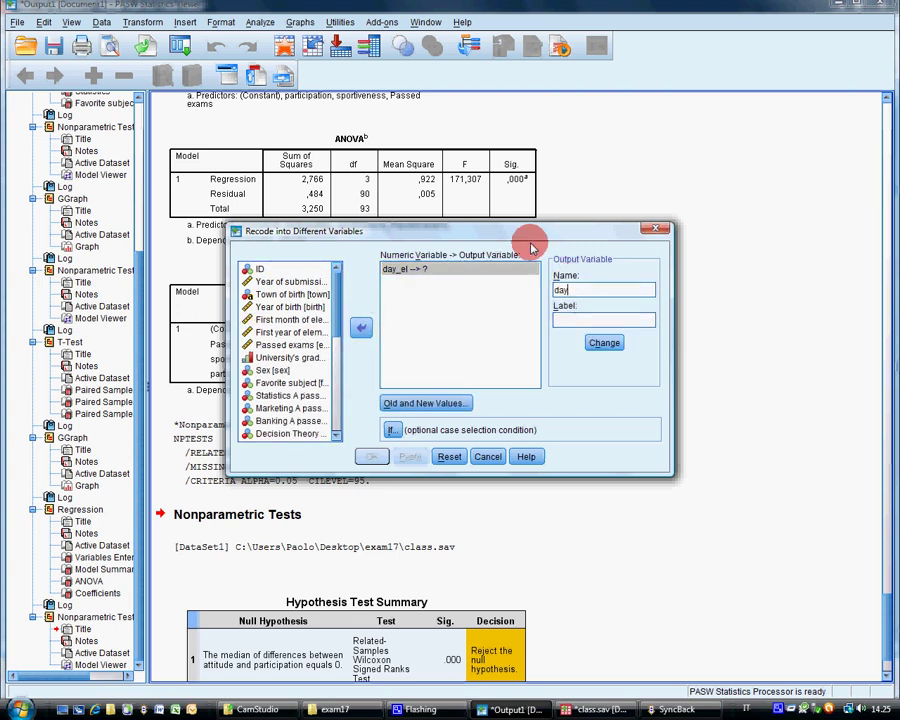
pyautogui.write('_el2')
pyautogui.click(604, 344)
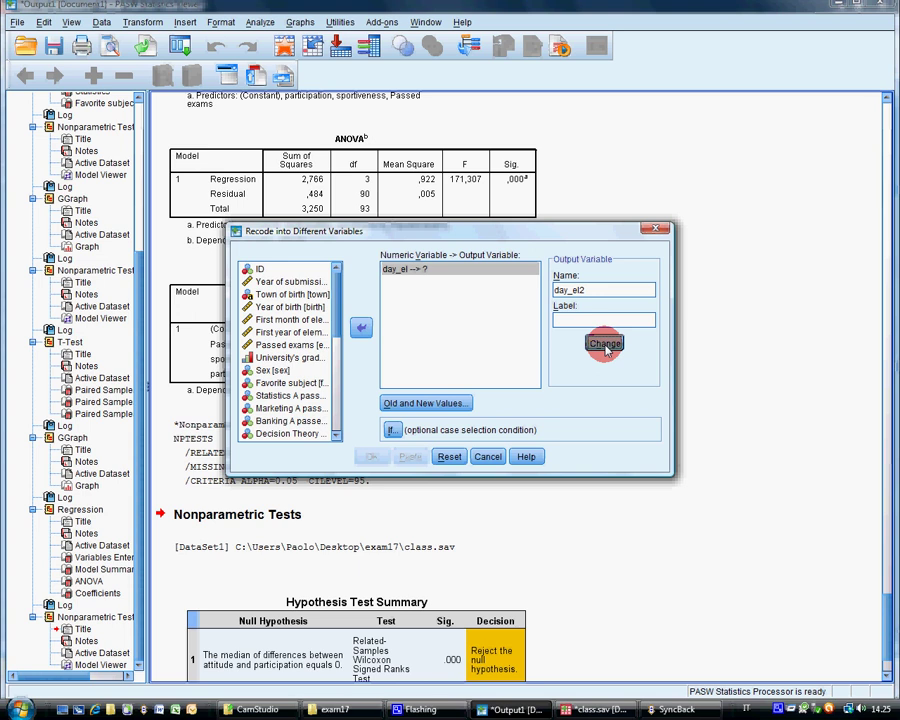
# Step: Recode system- or user-missing values to 1, copy all other old values, and run the day_el2 recode
pyautogui.click(452, 402)
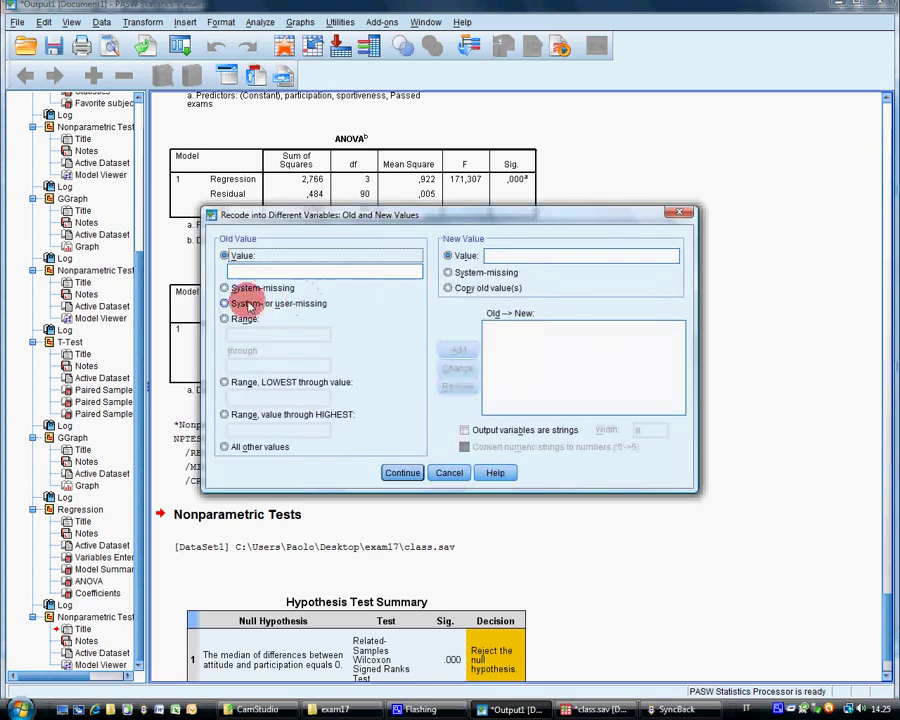
pyautogui.click(246, 304)
pyautogui.click(503, 258)
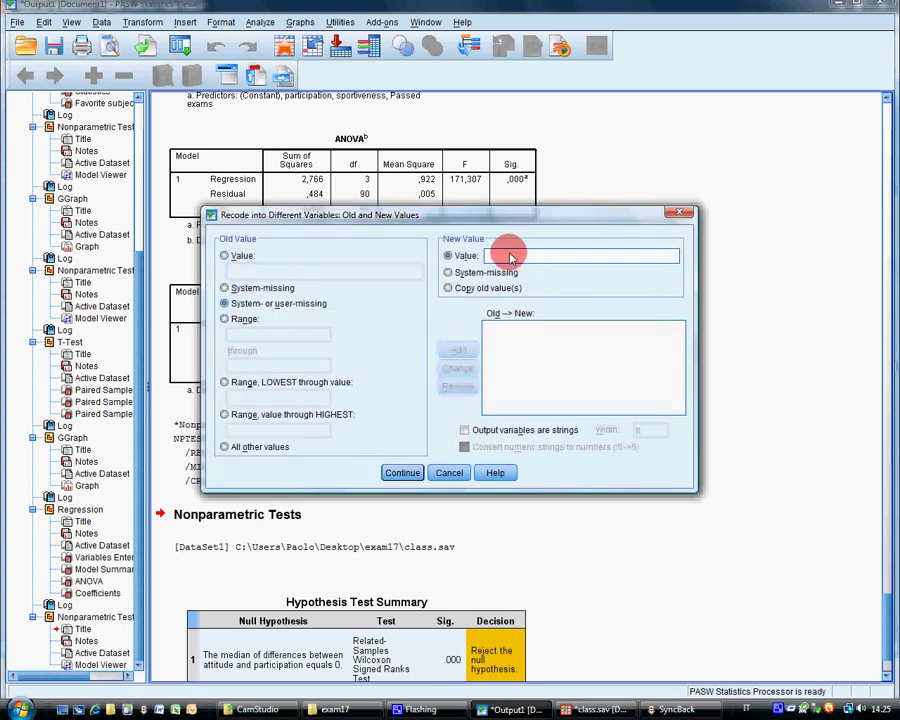
pyautogui.write('1')
pyautogui.click(458, 349)
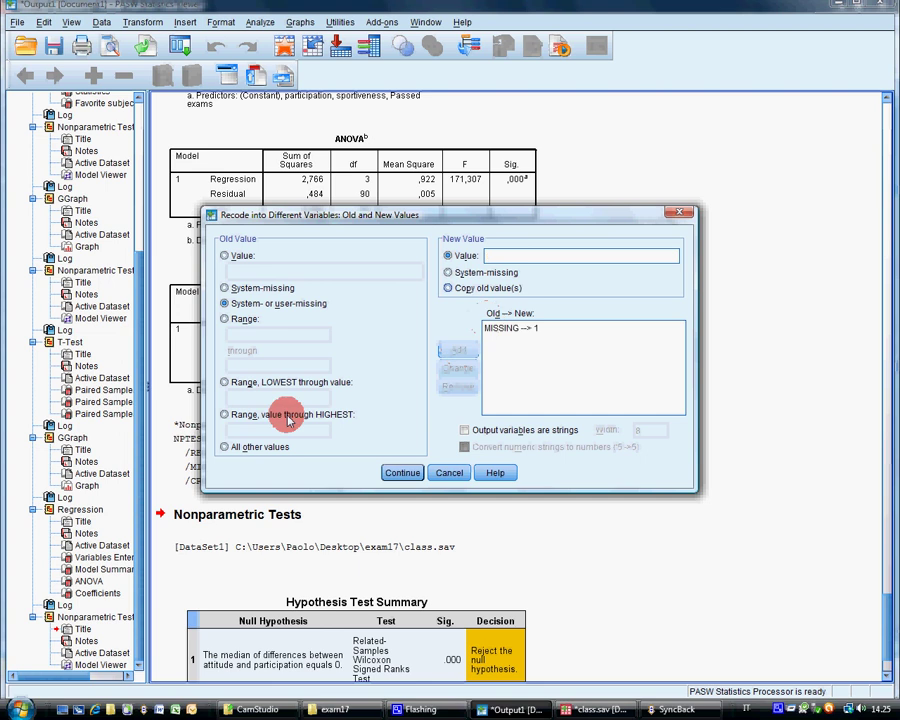
pyautogui.click(225, 446)
pyautogui.click(449, 288)
pyautogui.click(456, 350)
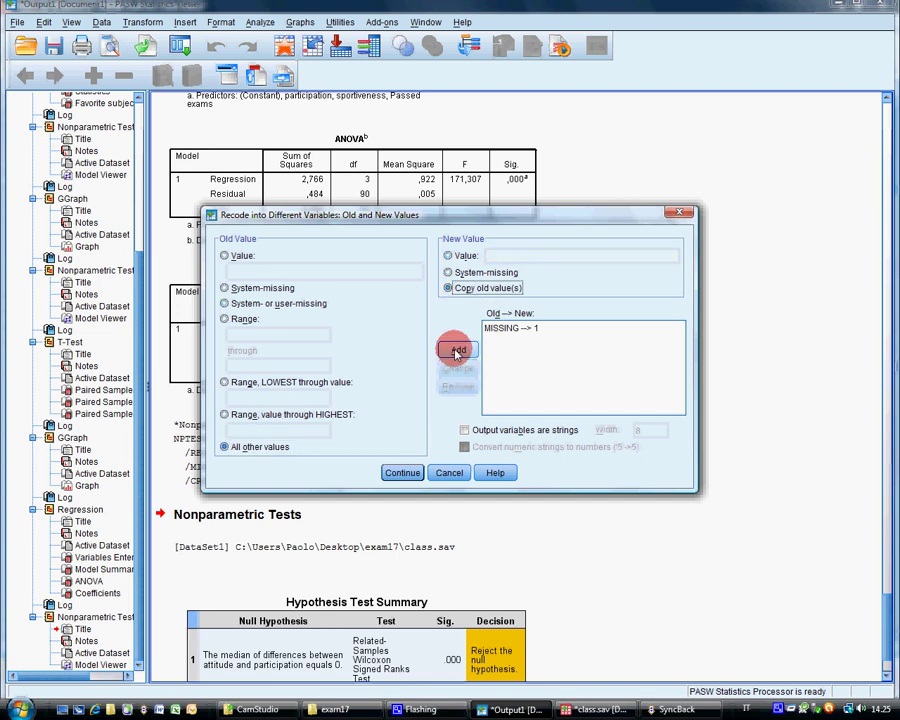
pyautogui.click(405, 473)
pyautogui.click(374, 456)
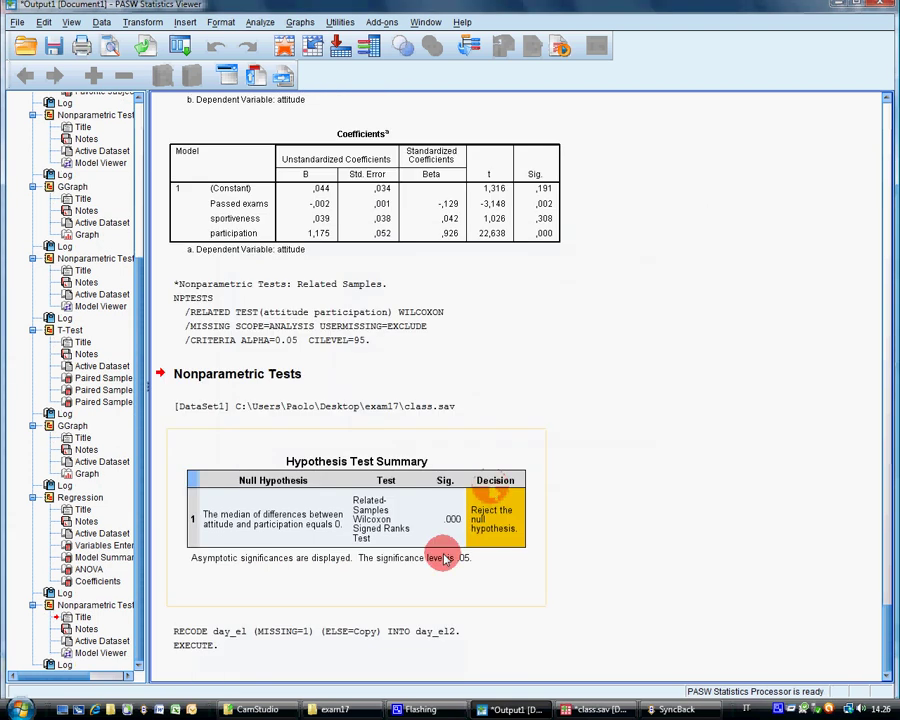
# Step: Reopen Recode into Different Variables and reset the previous day_el recode settings
pyautogui.click(280, 165)
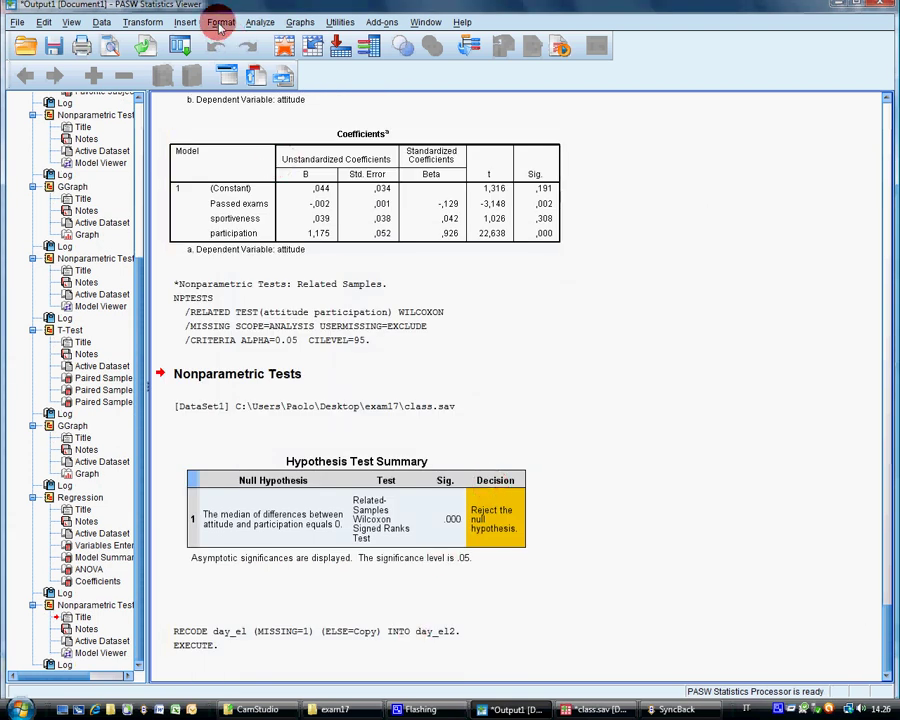
pyautogui.click(143, 22)
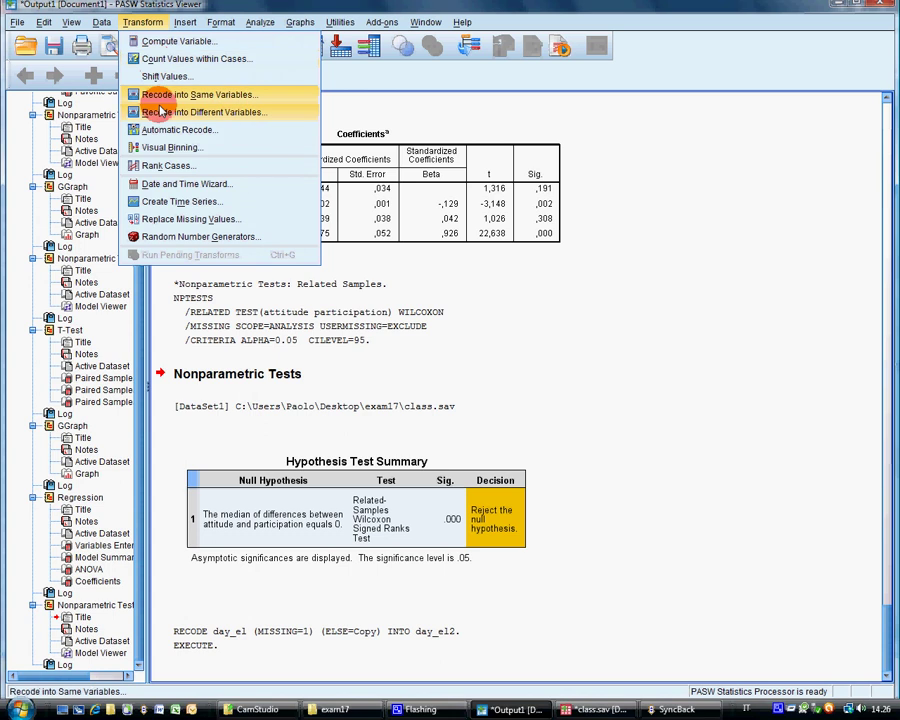
pyautogui.click(150, 112)
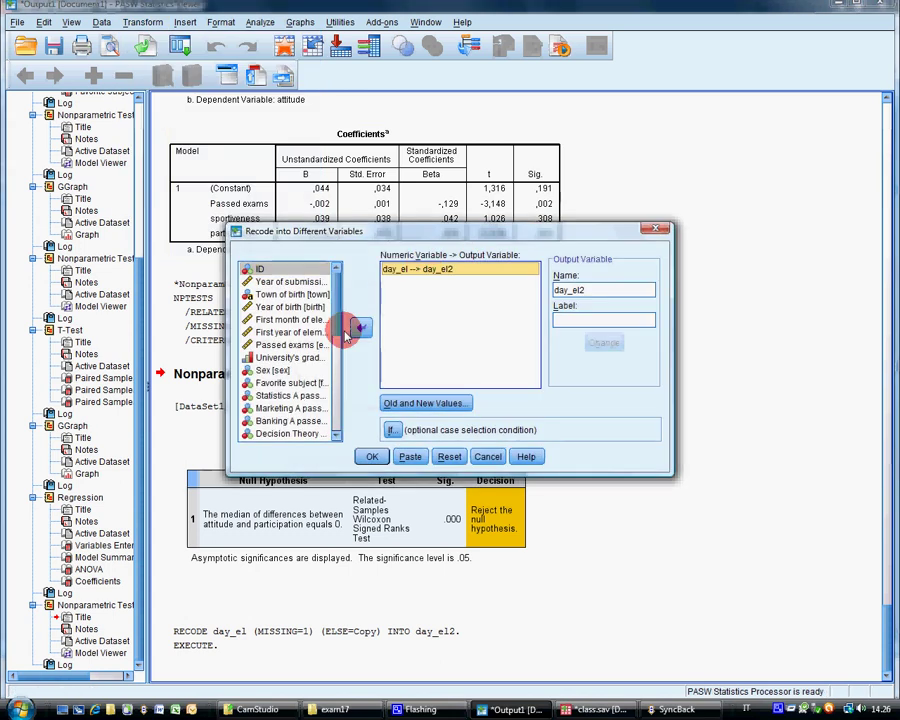
pyautogui.doubleClick(601, 291)
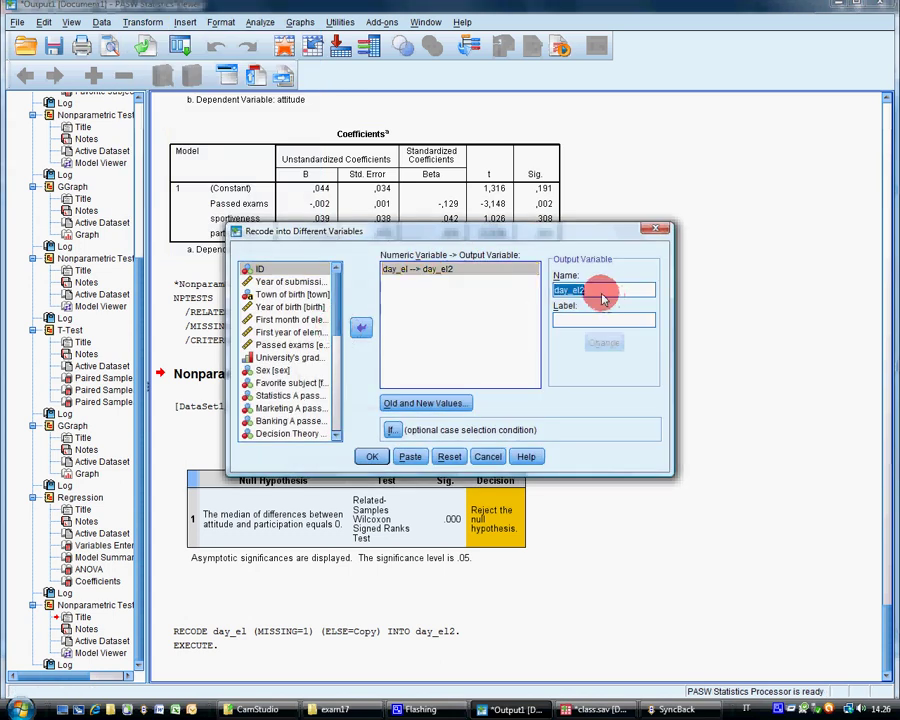
pyautogui.click(413, 270)
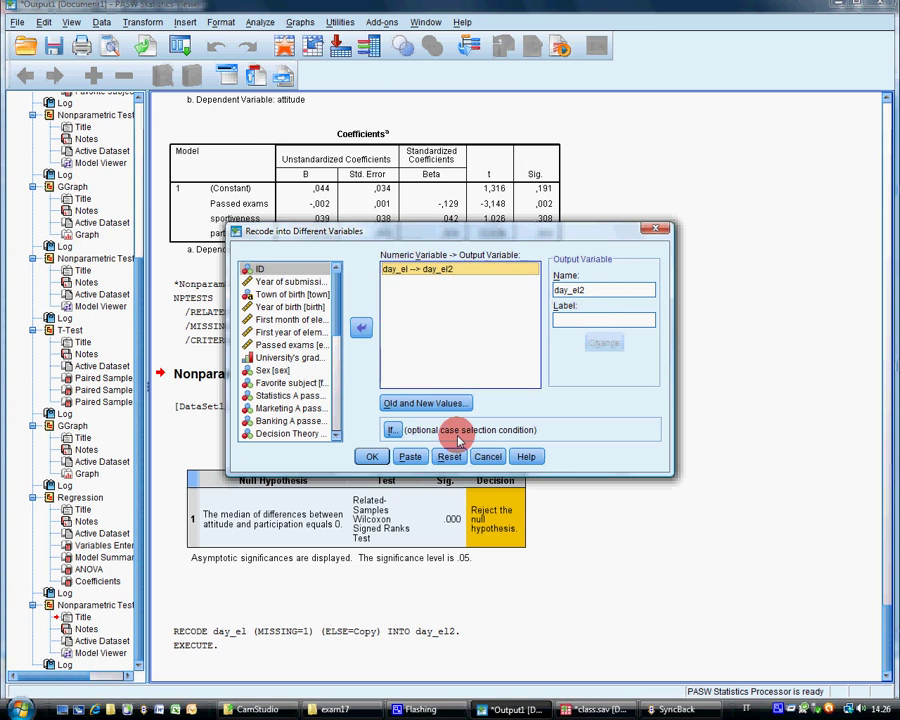
pyautogui.click(450, 455)
# Step: Set First month of elementary school (month_el) to be recoded into a variable named month_el2
pyautogui.moveTo(338, 335); pyautogui.dragTo(338, 328)
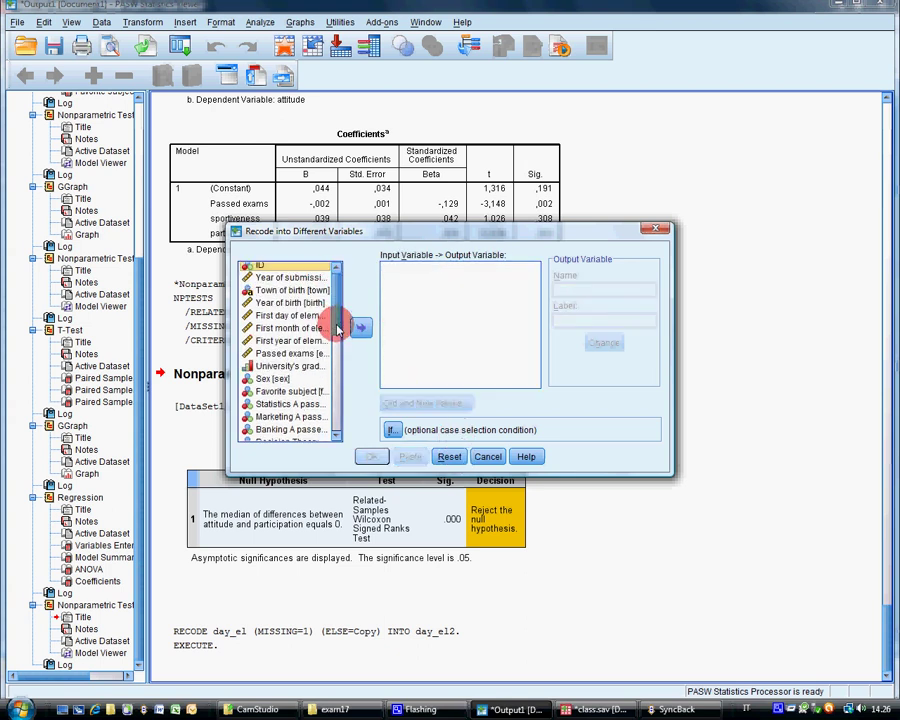
pyautogui.click(361, 328)
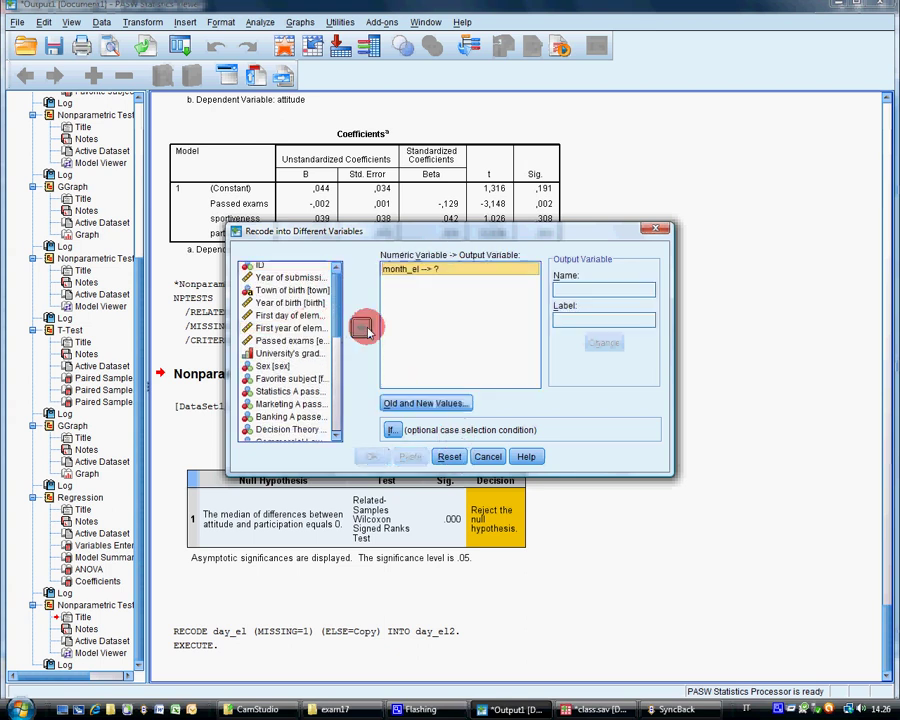
pyautogui.click(591, 293)
pyautogui.write('mon')
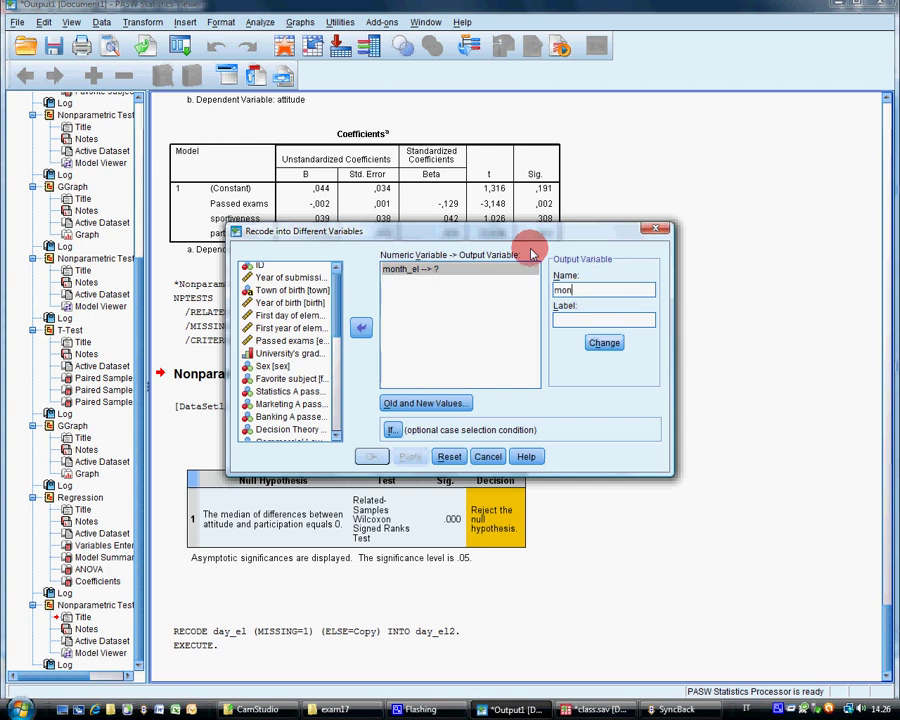
pyautogui.write('th_el2')
pyautogui.click(604, 345)
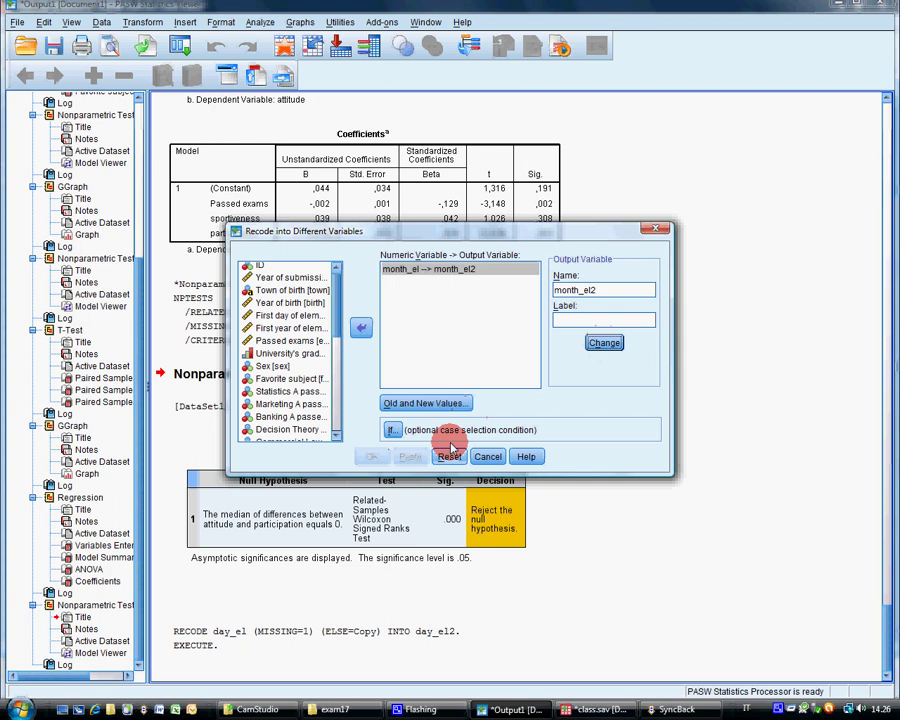
# Step: Recode system- or user-missing values to 10, copy all other old values, and run the month_el2 recode
pyautogui.click(425, 403)
pyautogui.click(240, 303)
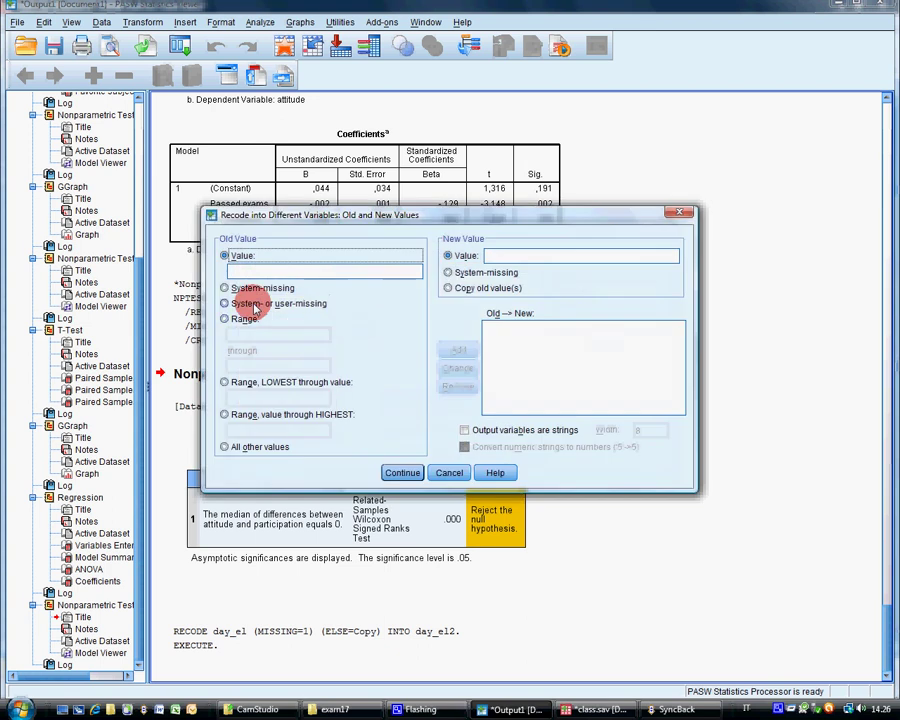
pyautogui.click(518, 255)
pyautogui.write('10')
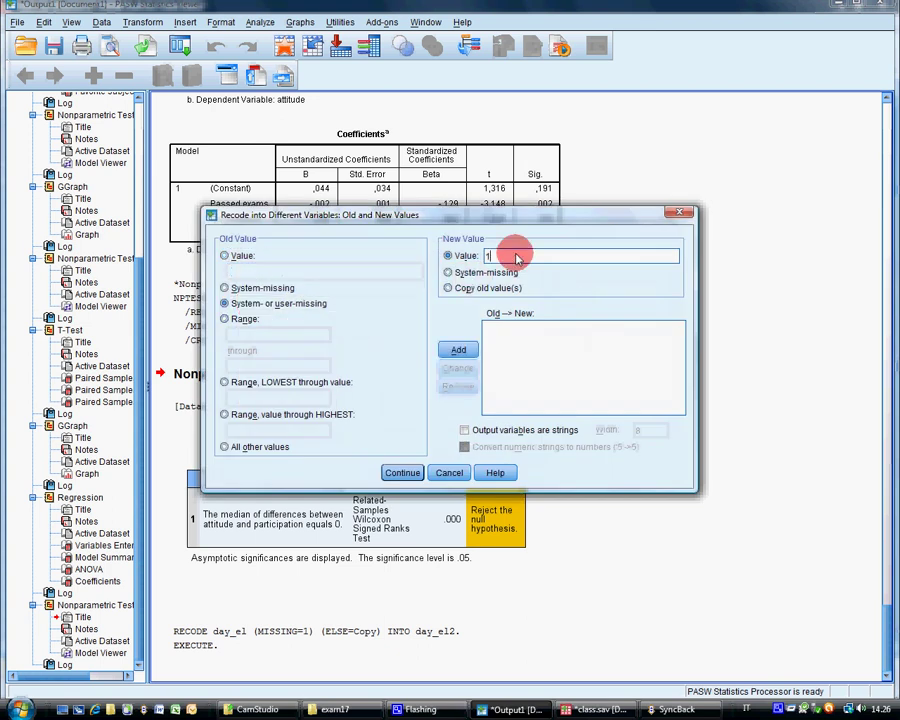
pyautogui.click(458, 350)
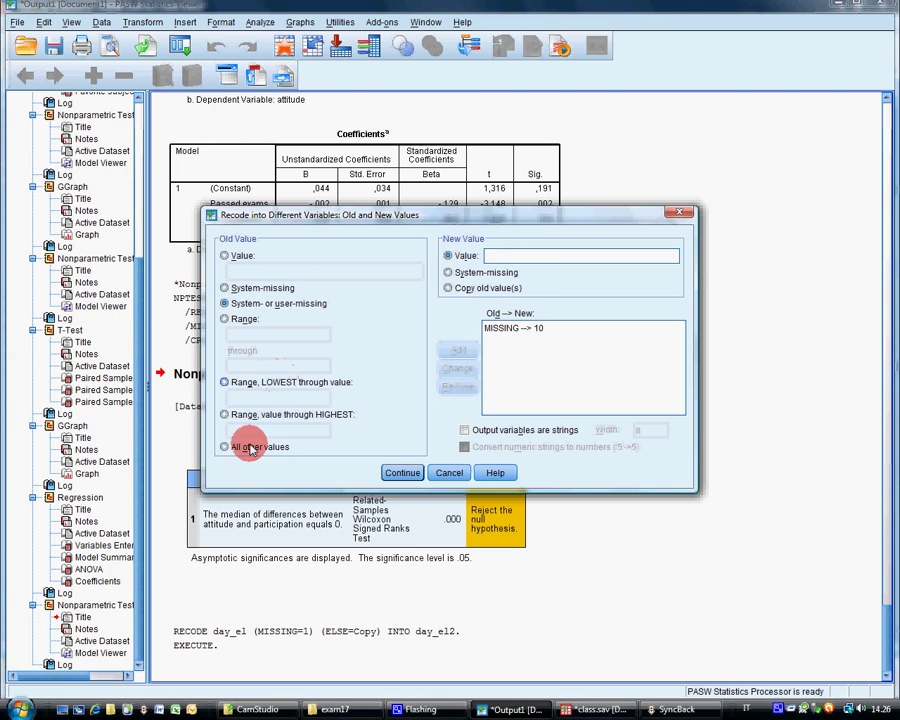
pyautogui.click(245, 446)
pyautogui.click(449, 288)
pyautogui.click(458, 350)
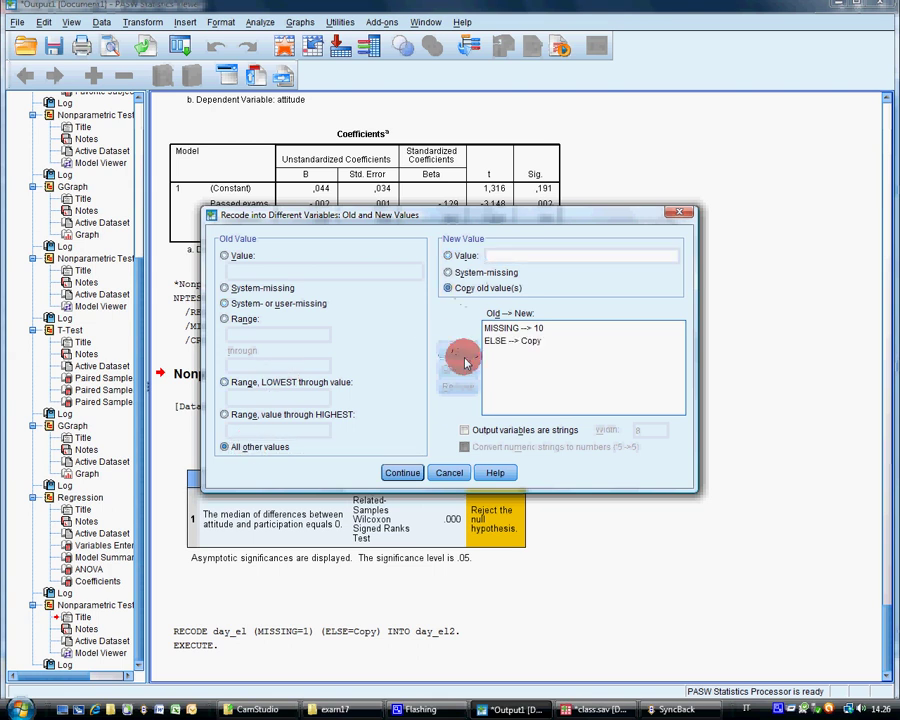
pyautogui.click(402, 472)
pyautogui.click(372, 456)
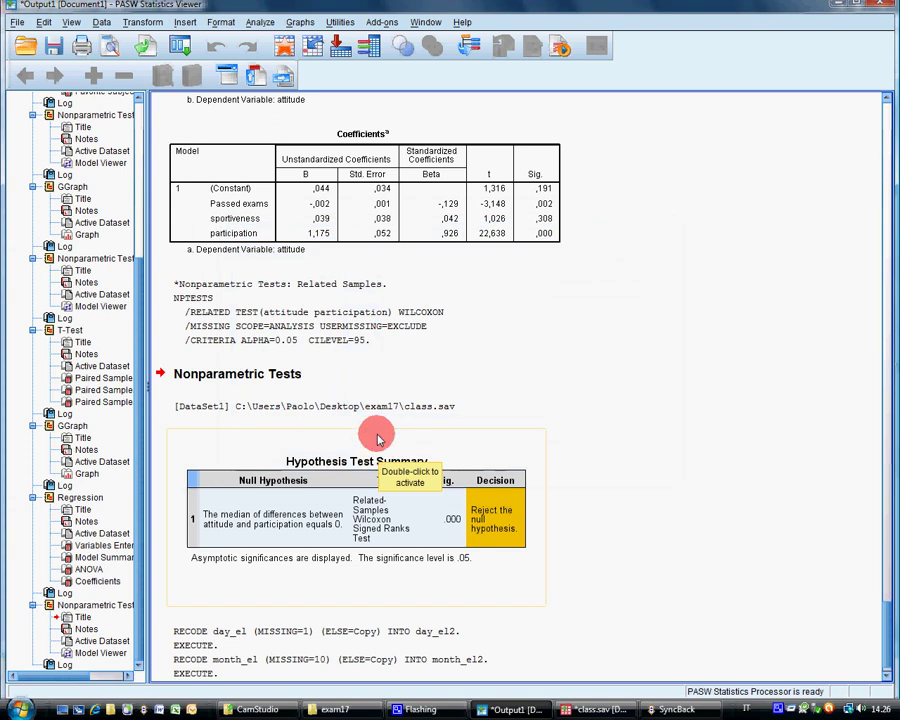
# Step: Start the Date and Time Wizard for creating a date/time variable from variables holding parts of dates or times
pyautogui.click(290, 310)
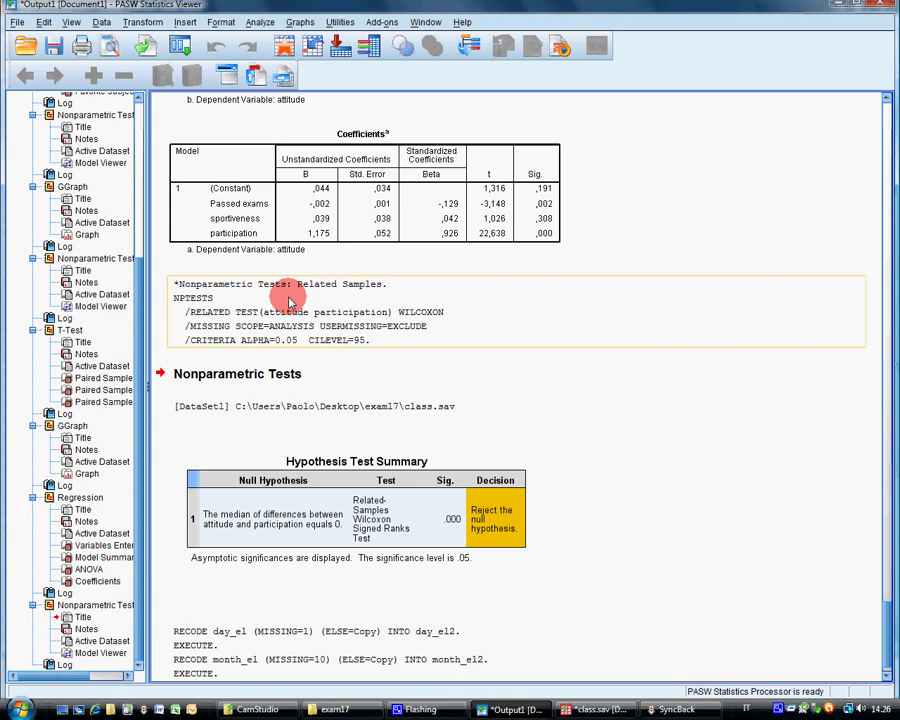
pyautogui.click(252, 23)
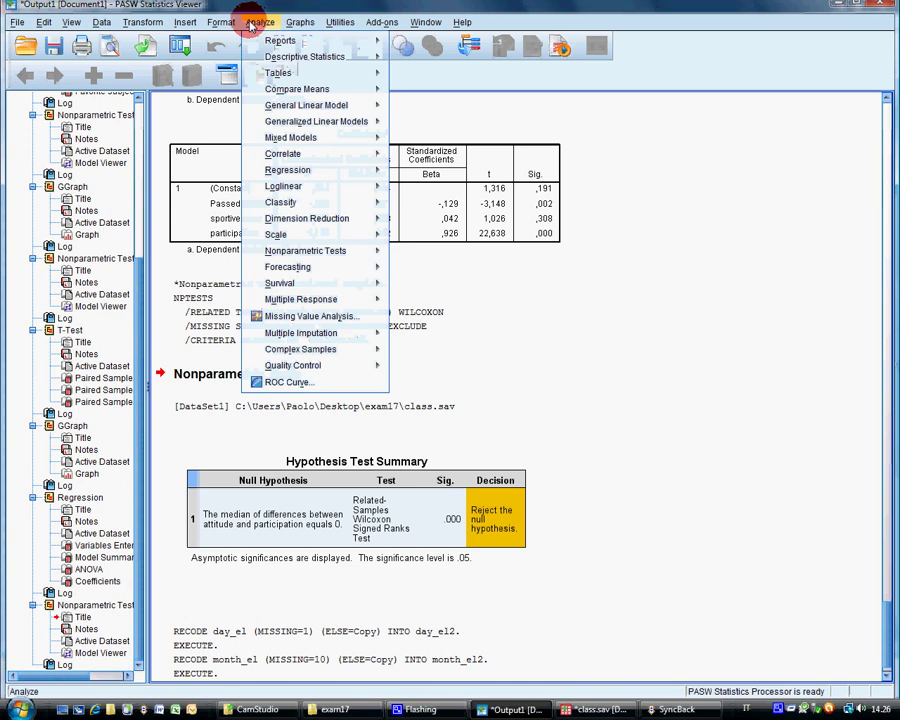
pyautogui.moveTo(152, 30)
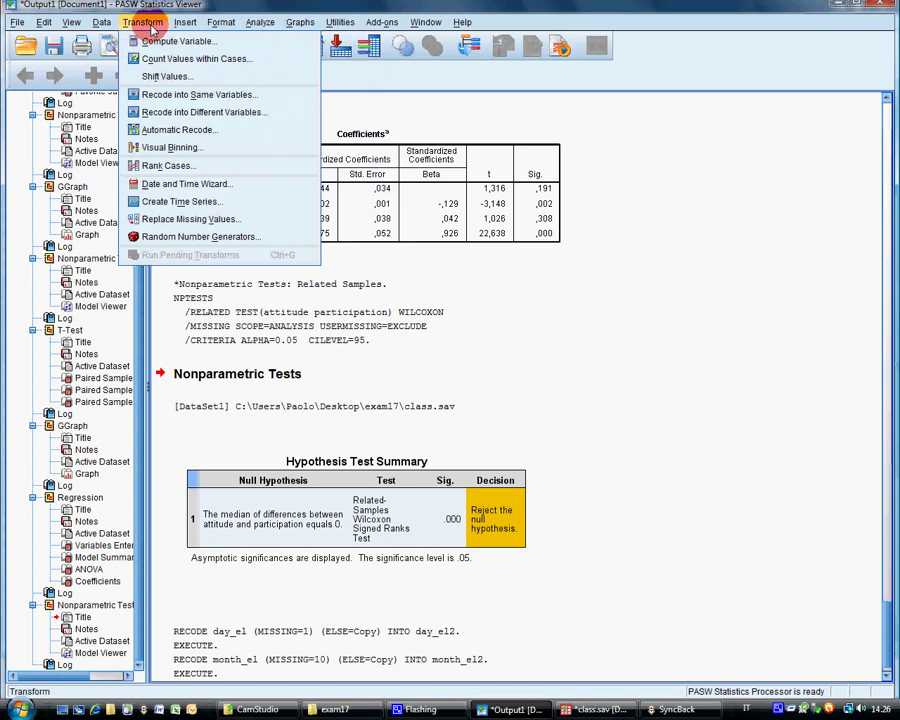
pyautogui.click(195, 184)
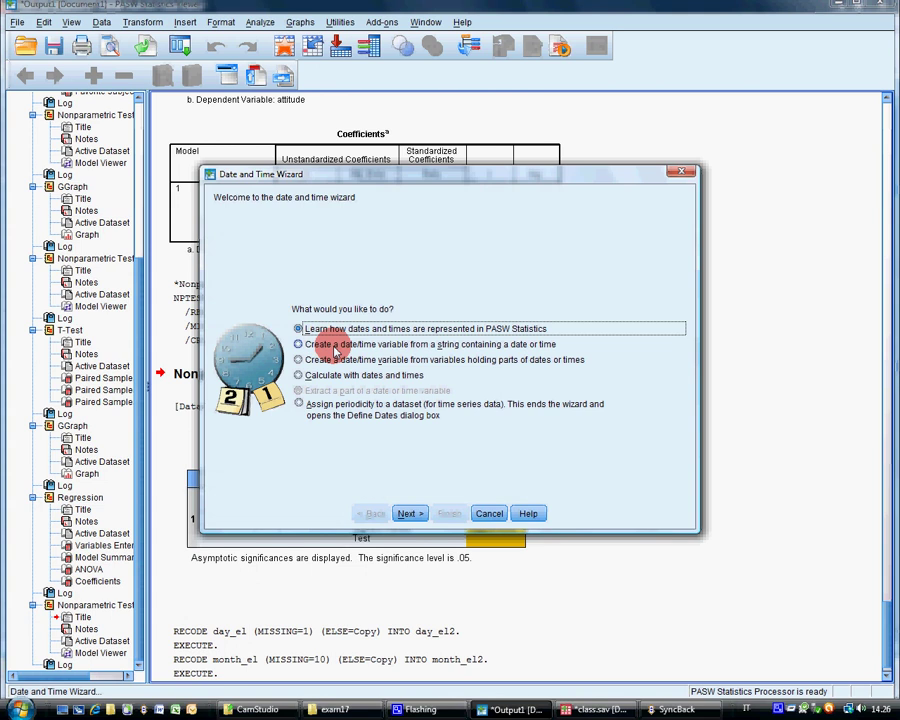
pyautogui.click(405, 359)
pyautogui.click(414, 513)
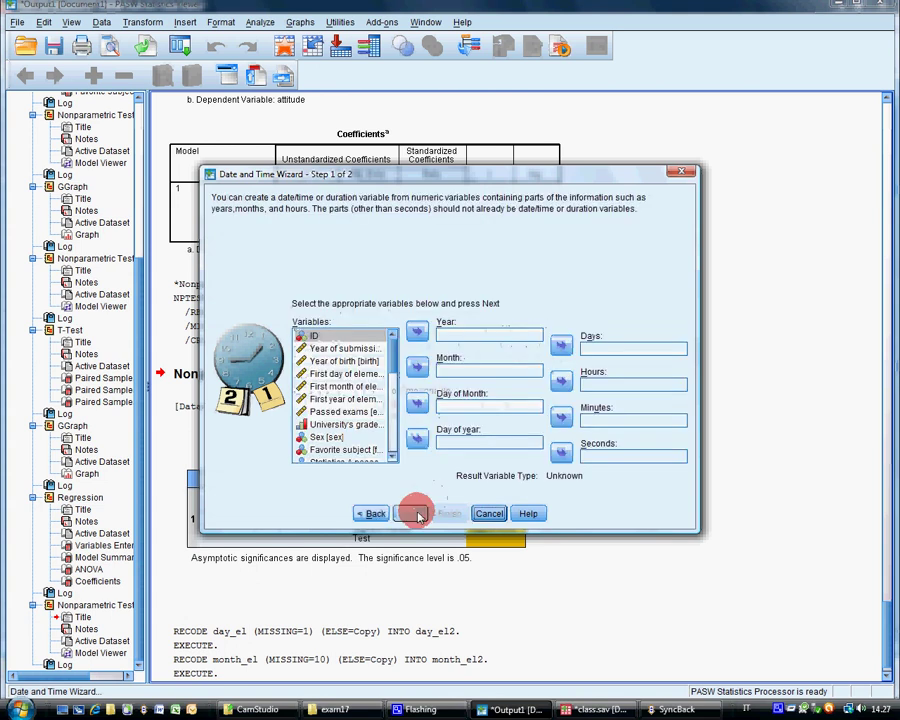
# Step: Assign First year of elementary school as the year, month_el2 as the month and day_el2 as the day of month
pyautogui.scroll(-1, 370, 380)
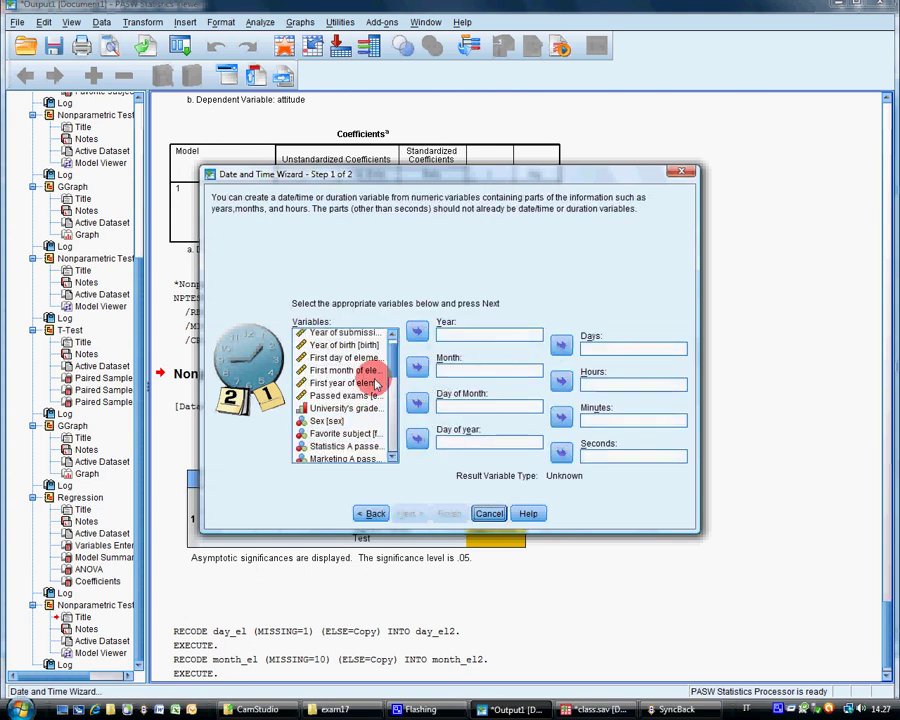
pyautogui.moveTo(376, 383); pyautogui.dragTo(480, 336)
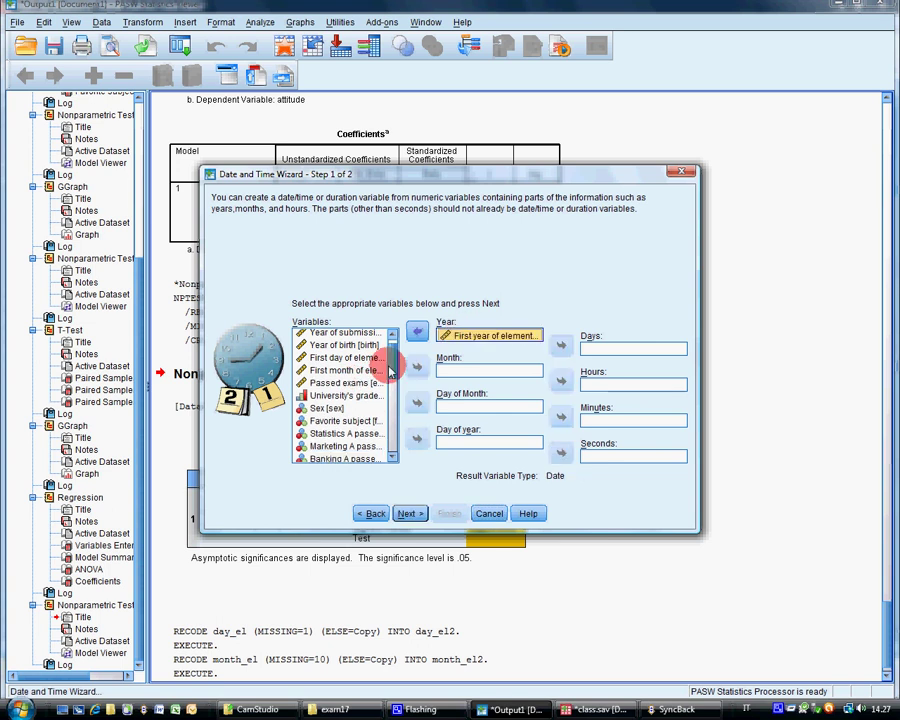
pyautogui.scroll(-5, 390, 372)
pyautogui.moveTo(325, 443); pyautogui.dragTo(600, 347)
pyautogui.moveTo(330, 455); pyautogui.dragTo(463, 410)
pyautogui.click(408, 513)
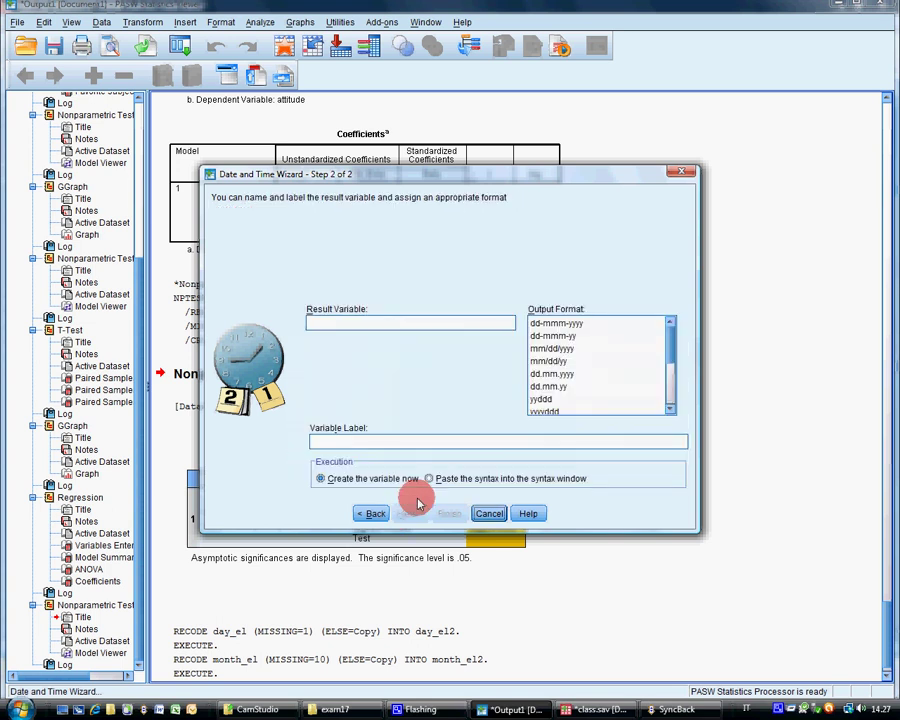
# Step: Name the result variable aaaa, choose the mm/dd/yyyy output format, and create the variable
pyautogui.click(371, 325)
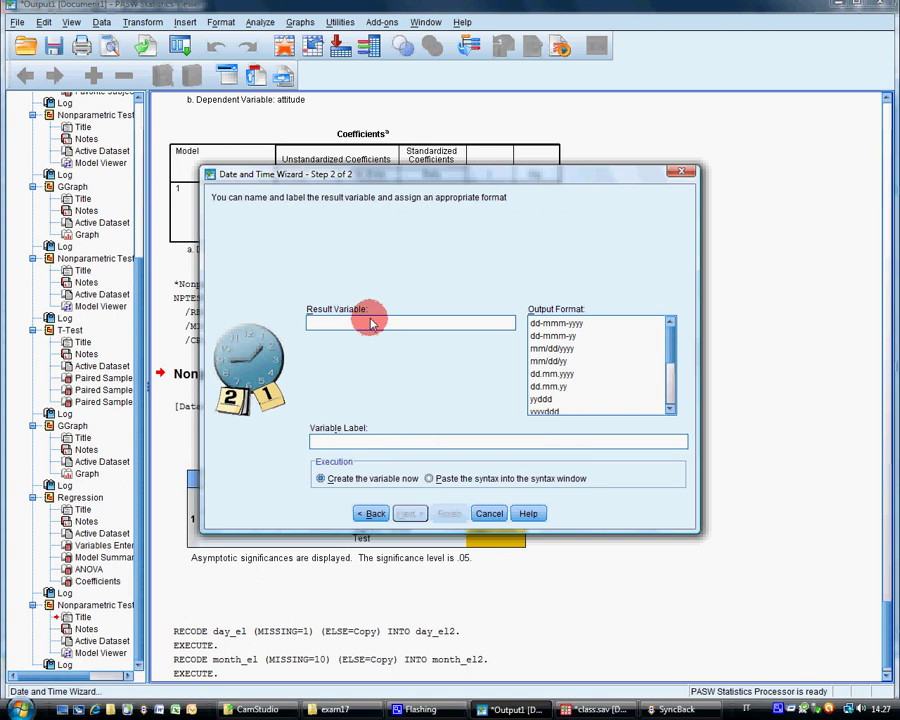
pyautogui.write('aaaa')
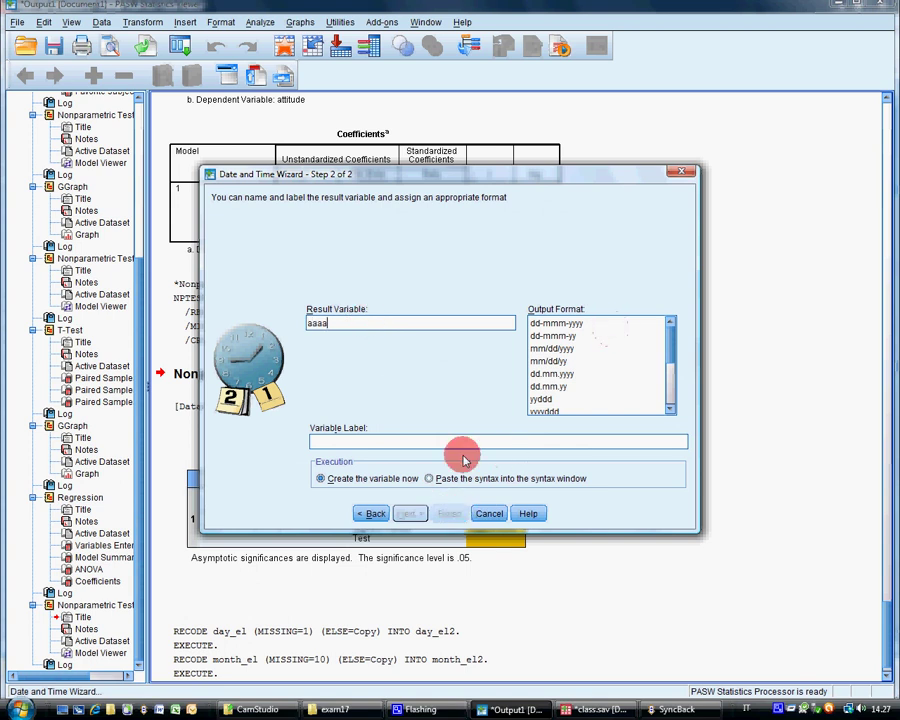
pyautogui.click(430, 442)
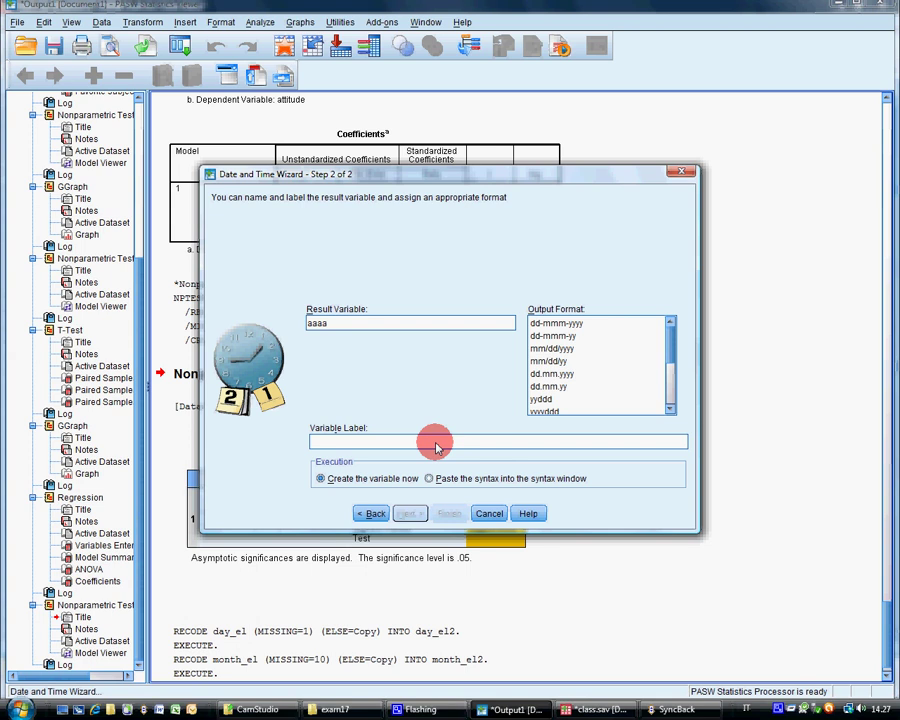
pyautogui.click(556, 348)
pyautogui.click(448, 512)
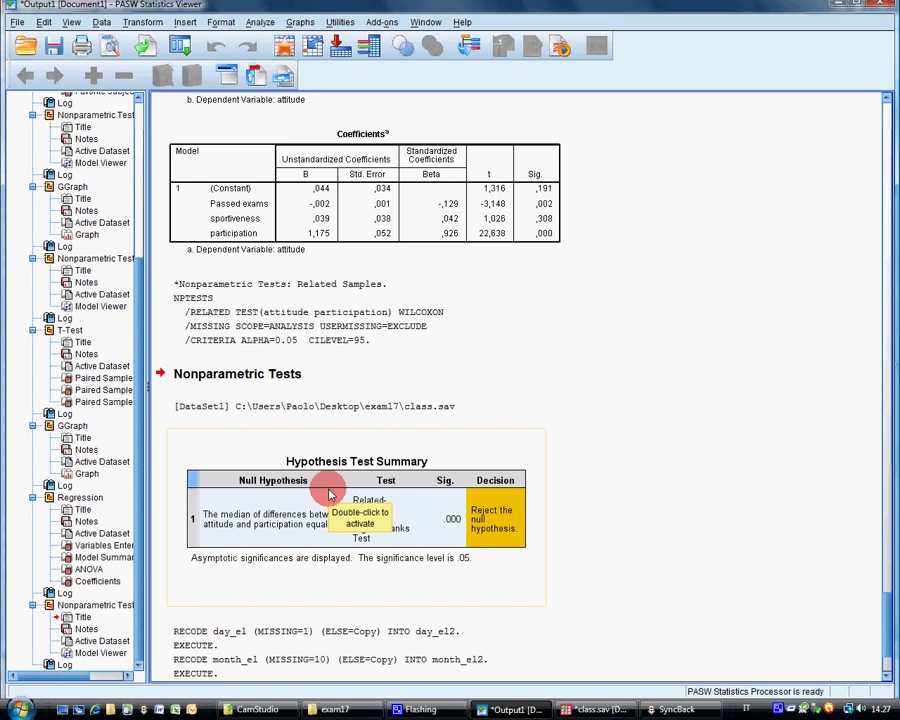
# Step: Restart the Date and Time Wizard for a date calculation that adds or subtracts a duration from a date
pyautogui.click(143, 22)
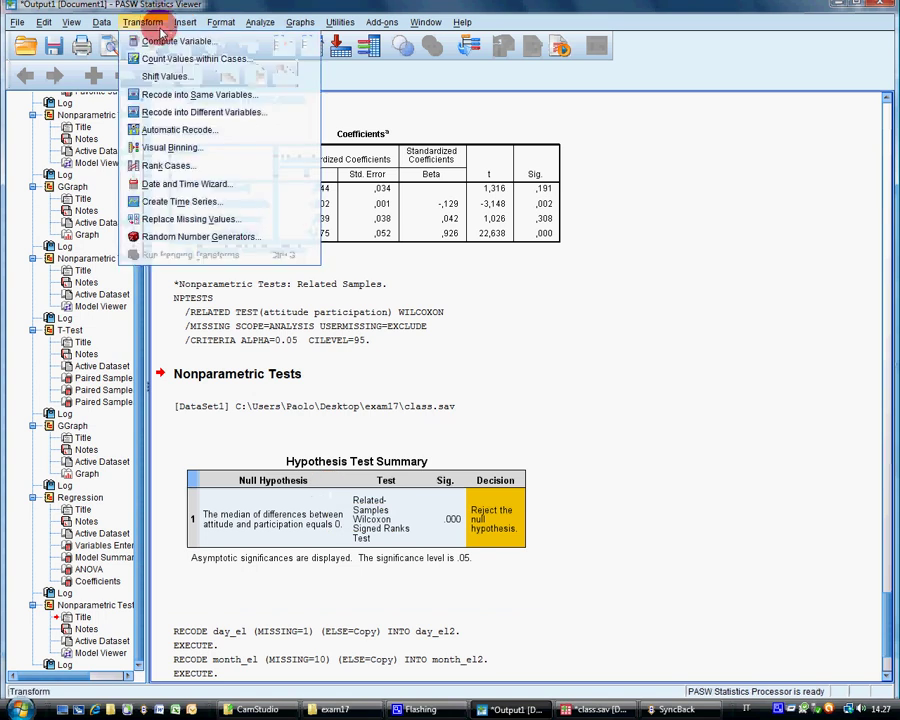
pyautogui.click(241, 183)
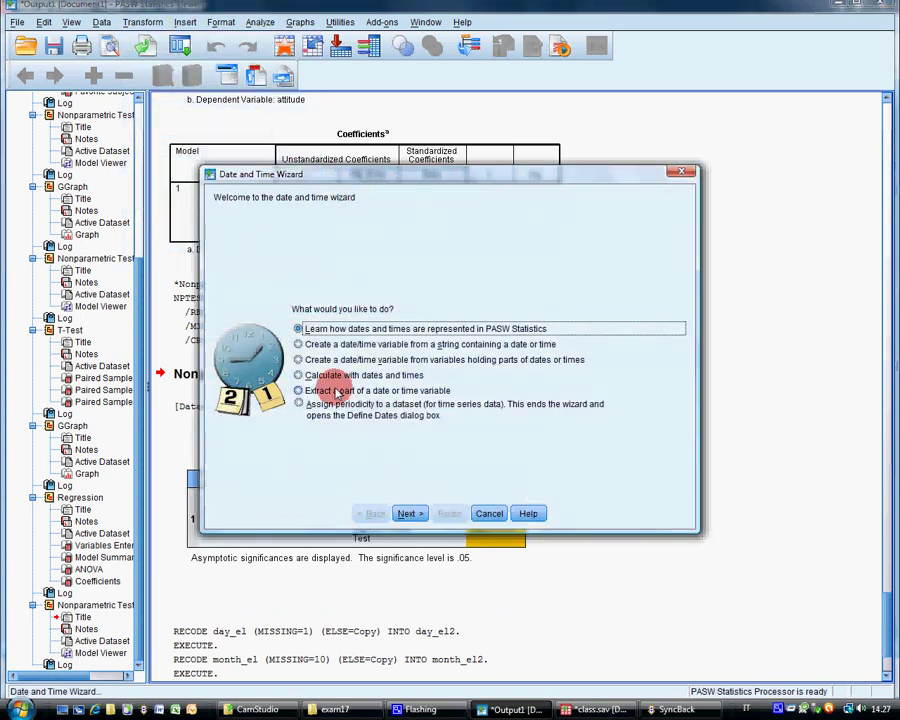
pyautogui.click(313, 376)
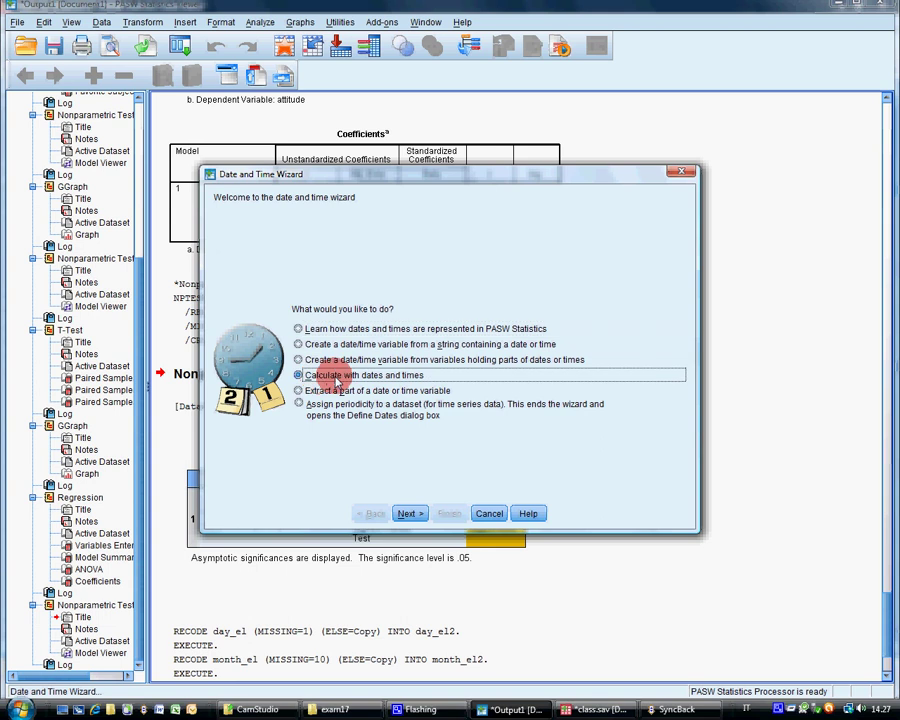
pyautogui.click(408, 514)
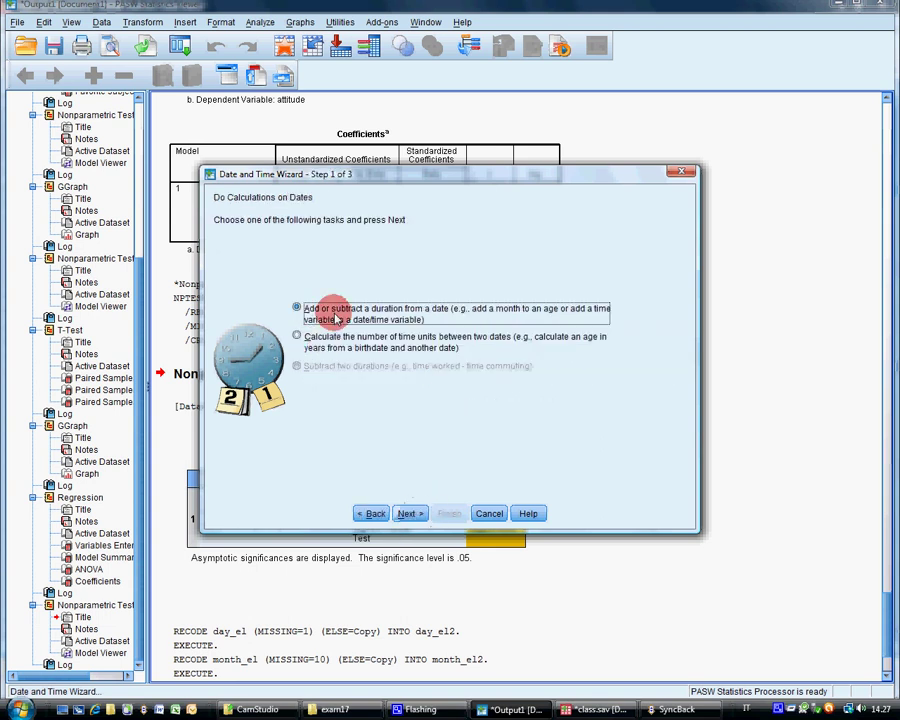
pyautogui.click(411, 517)
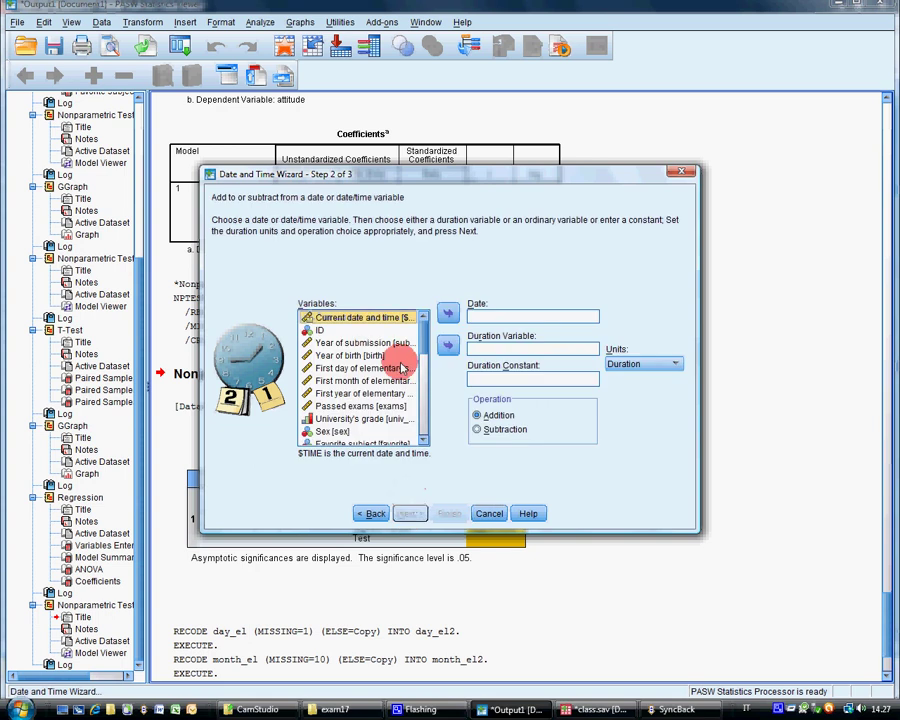
# Step: Set up the calculation to add a constant duration of 5 years to the date variable aaaa
pyautogui.moveTo(423, 330); pyautogui.dragTo(425, 455)
pyautogui.click(415, 438)
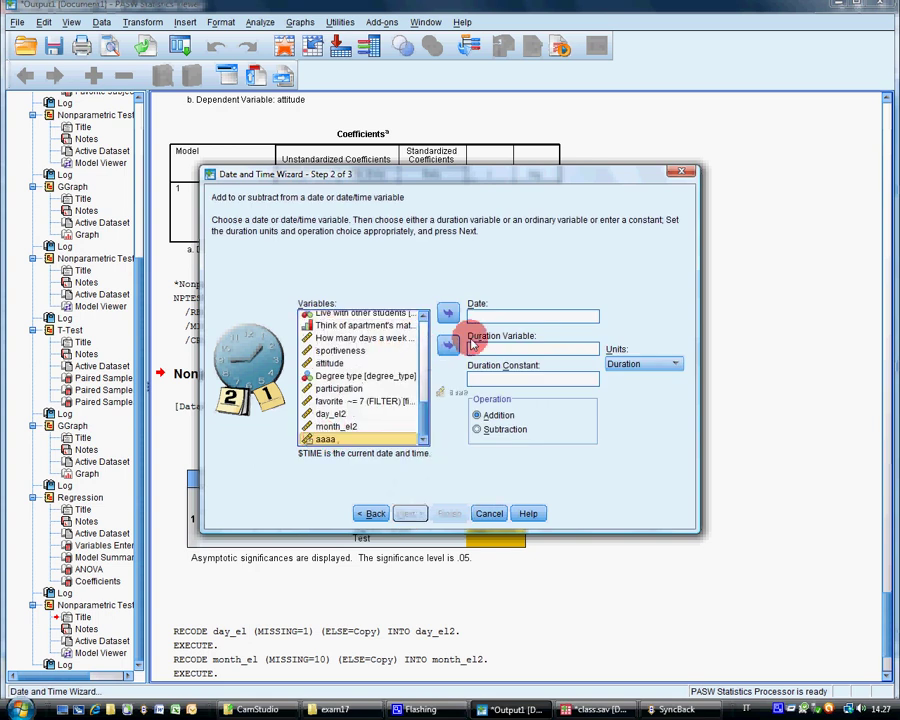
pyautogui.click(448, 313)
pyautogui.click(507, 350)
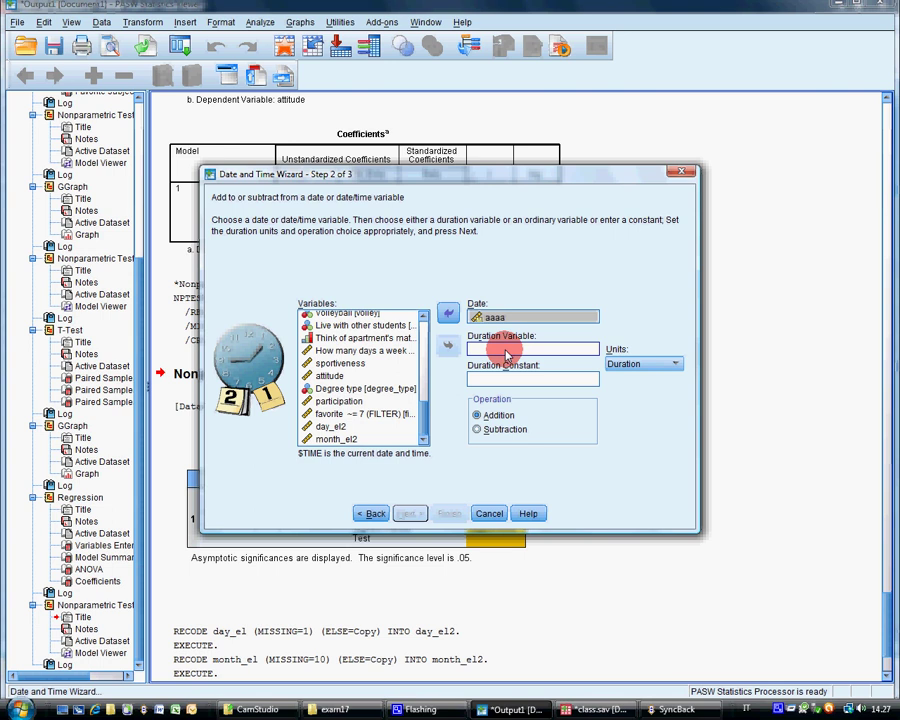
pyautogui.click(514, 381)
pyautogui.write('5')
pyautogui.click(636, 363)
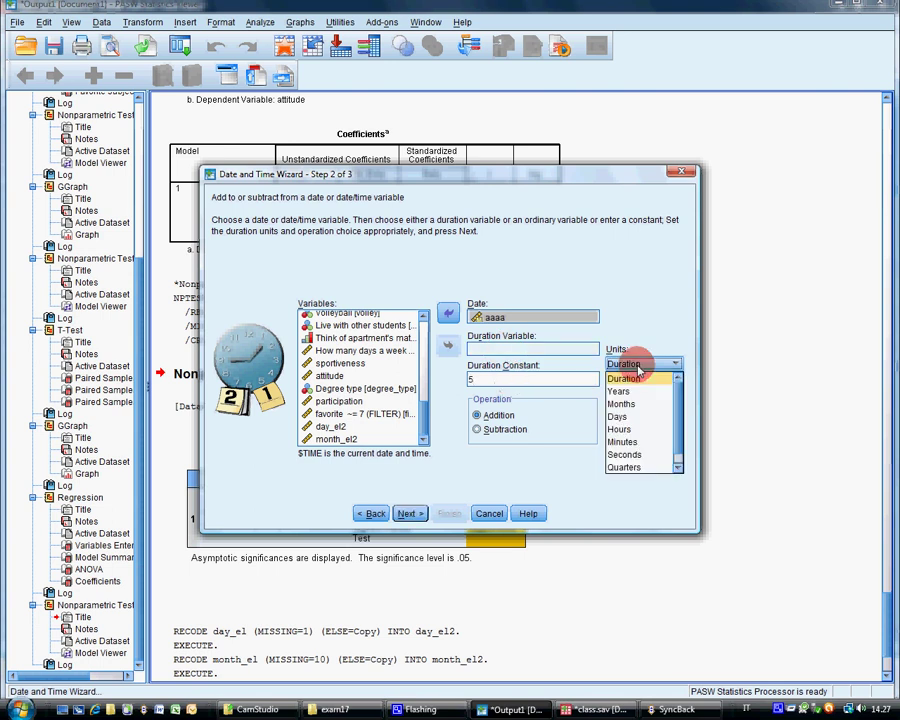
pyautogui.click(645, 388)
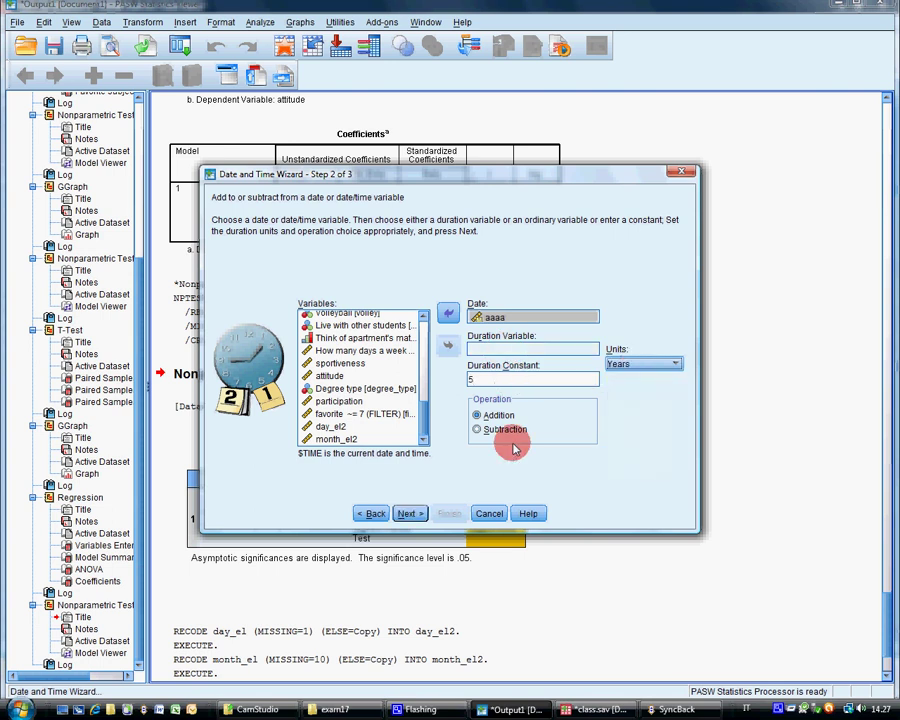
# Step: Name the result variable of the date calculation middle and create it
pyautogui.click(410, 513)
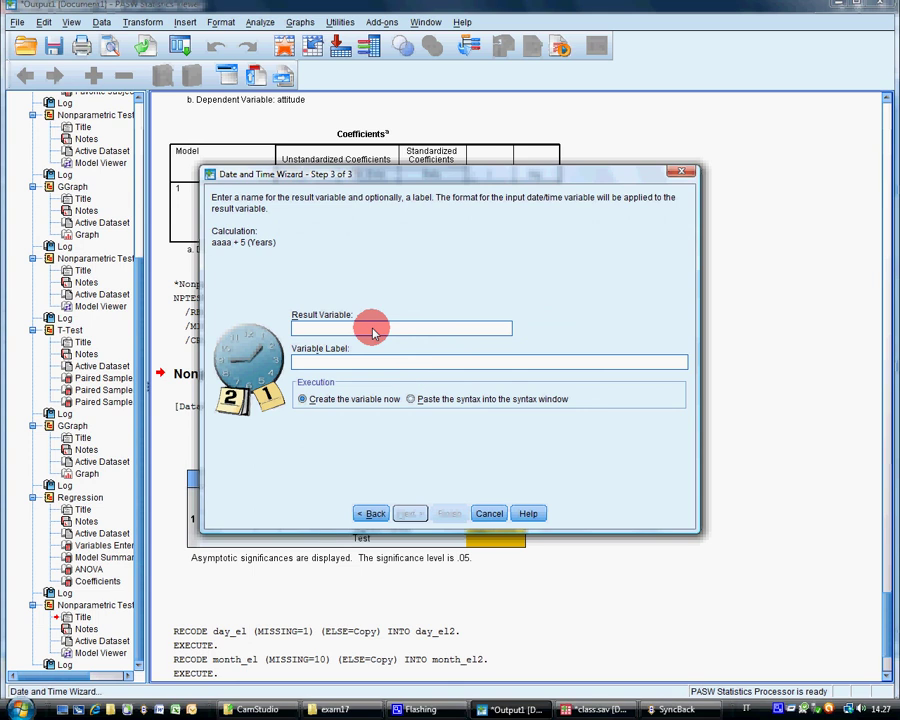
pyautogui.write('middle')
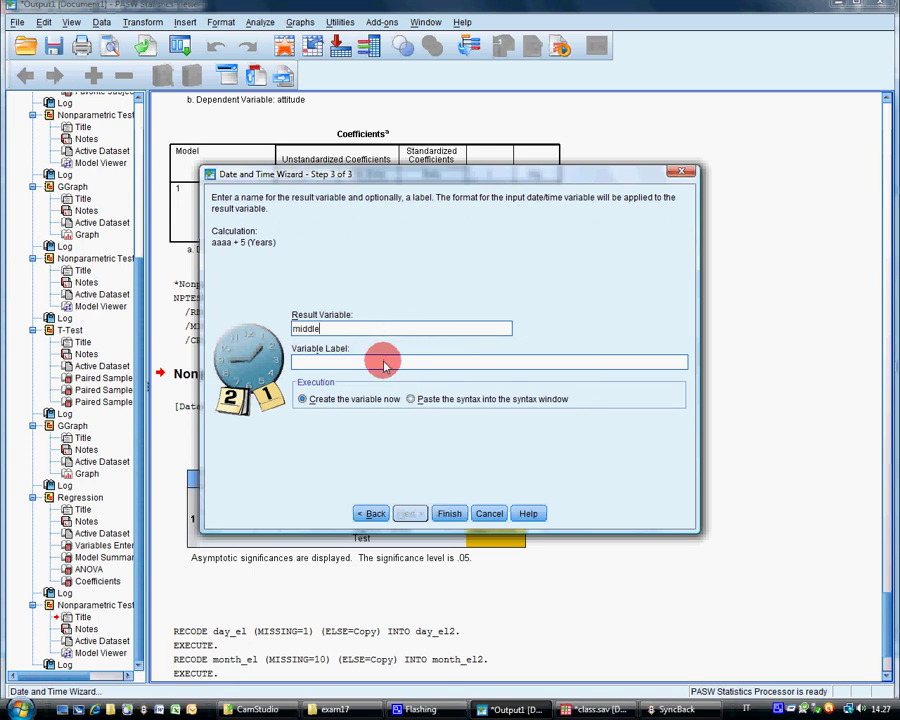
pyautogui.click(437, 516)
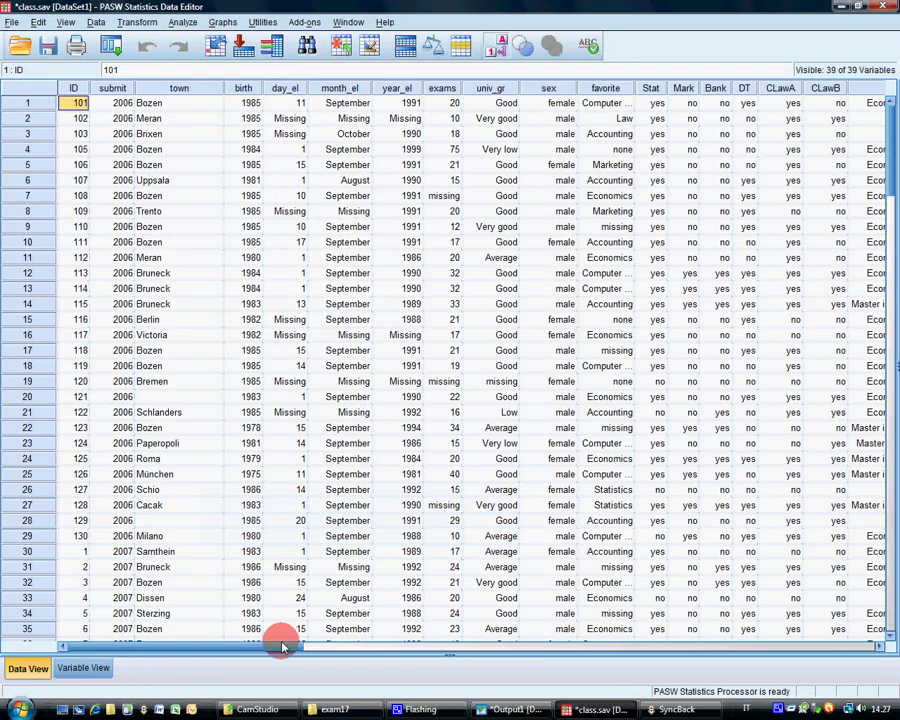
# Step: Look over the dataset in Data View and save class.sav
pyautogui.moveTo(287, 647); pyautogui.dragTo(175, 592)
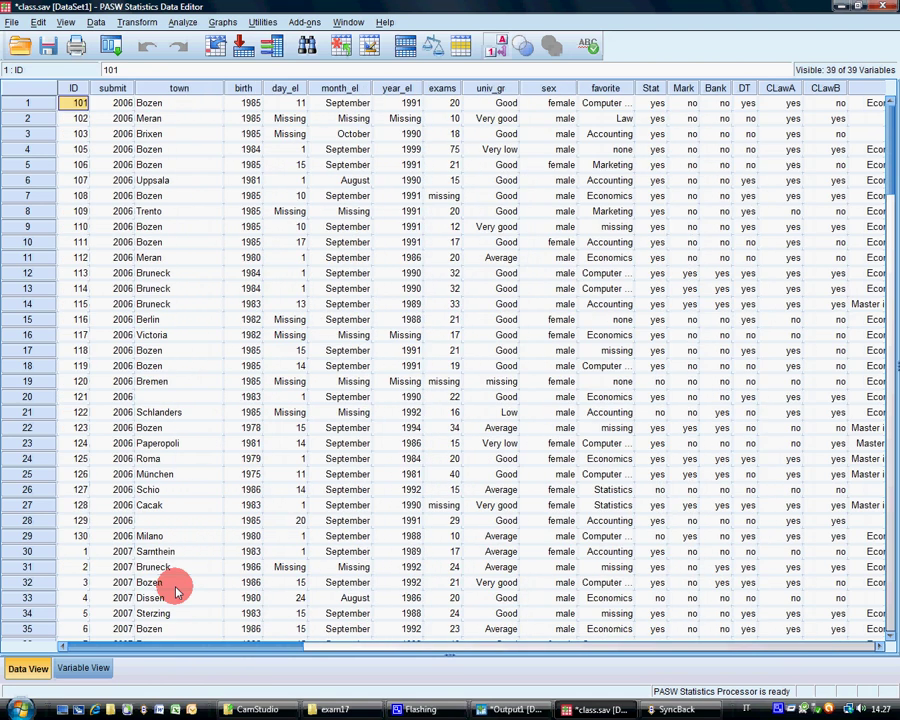
pyautogui.click(48, 44)
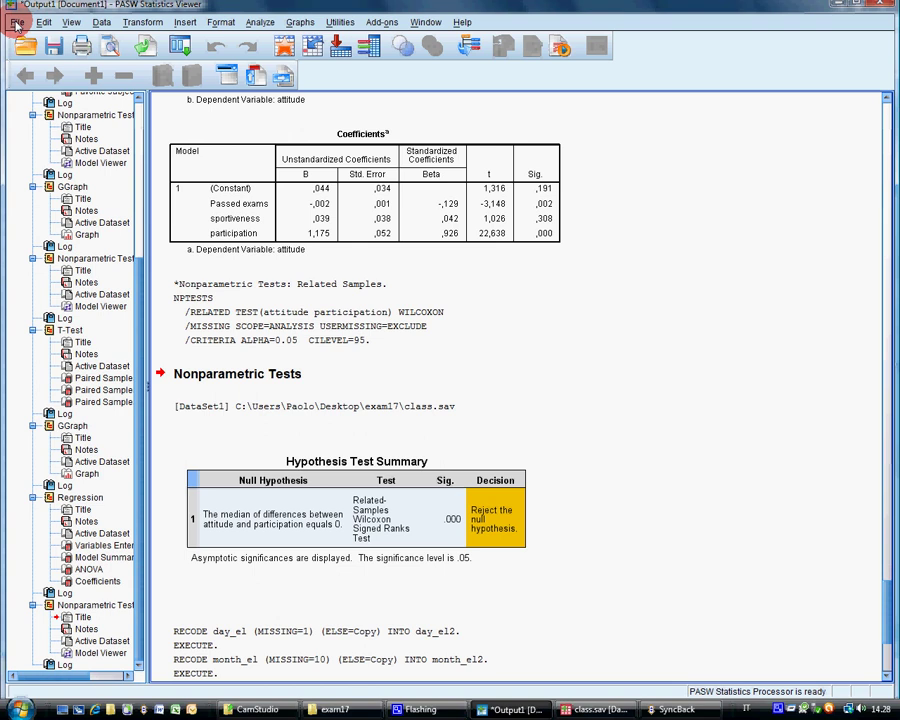
# Step: Save the output document as a viewer file named class in the exam17 folder on the Desktop
pyautogui.click(16, 22)
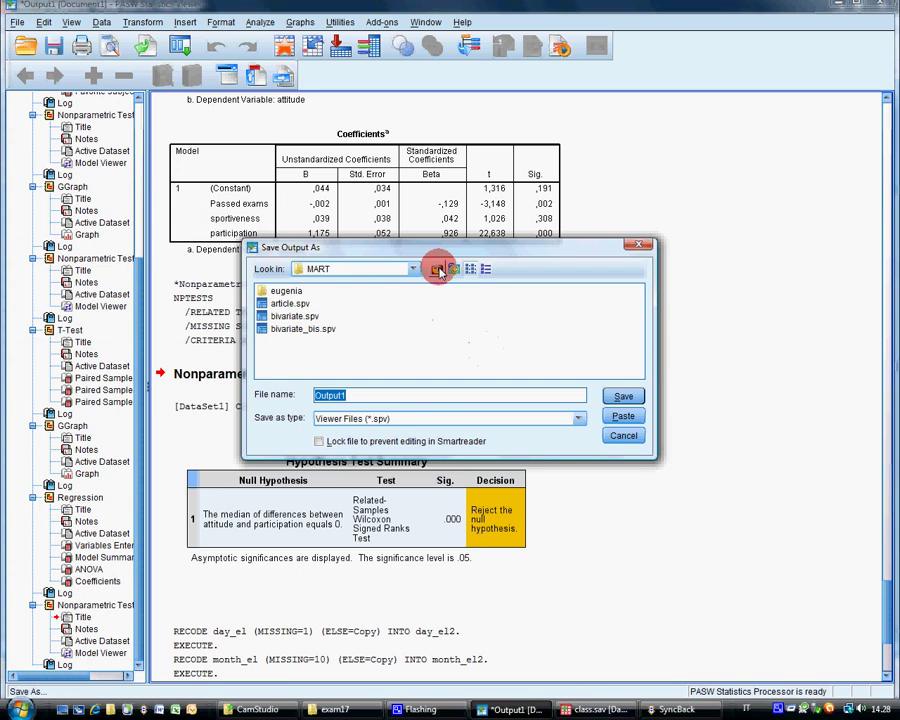
pyautogui.click(438, 270)
pyautogui.click(438, 270)
pyautogui.click(438, 270)
pyautogui.click(438, 270)
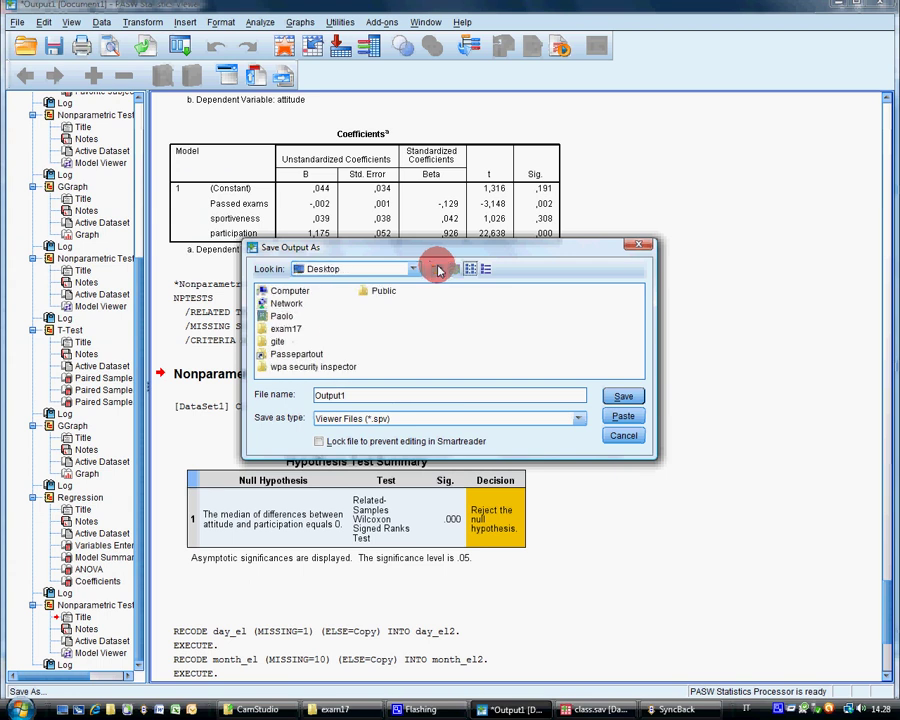
pyautogui.click(285, 328)
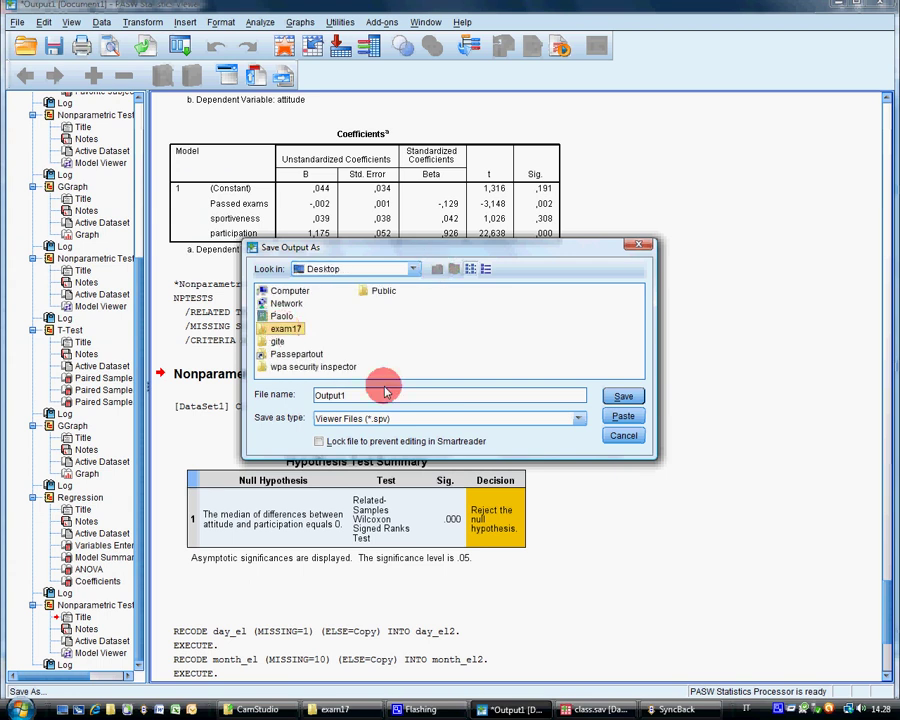
pyautogui.doubleClick(270, 333)
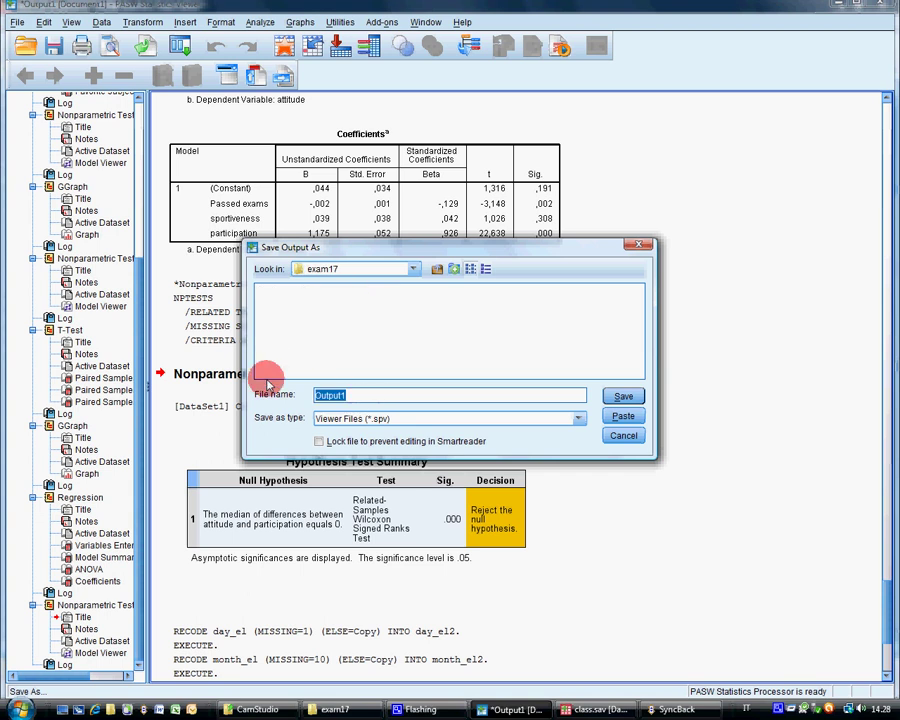
pyautogui.write('class')
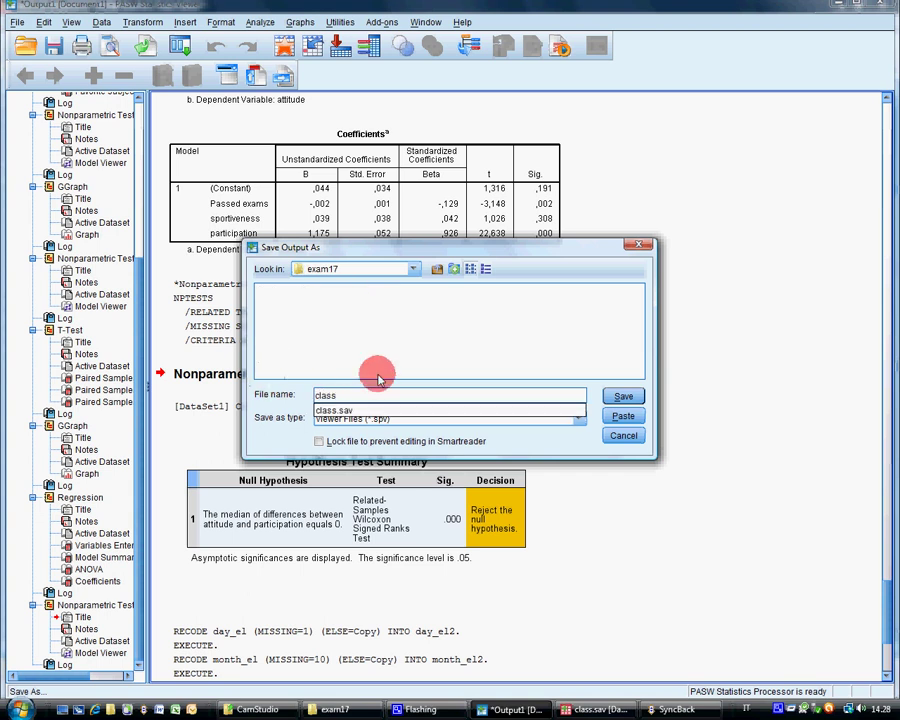
pyautogui.click(620, 398)
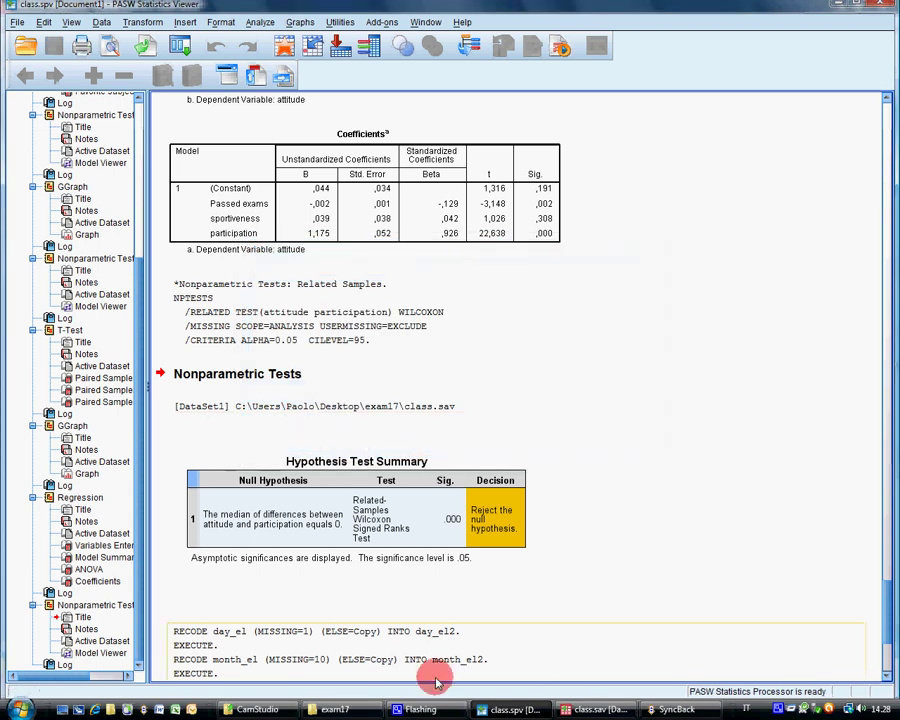
# Step: Check the saved class files in the exam17 folder and close the class.sav Data Editor
pyautogui.click(338, 710)
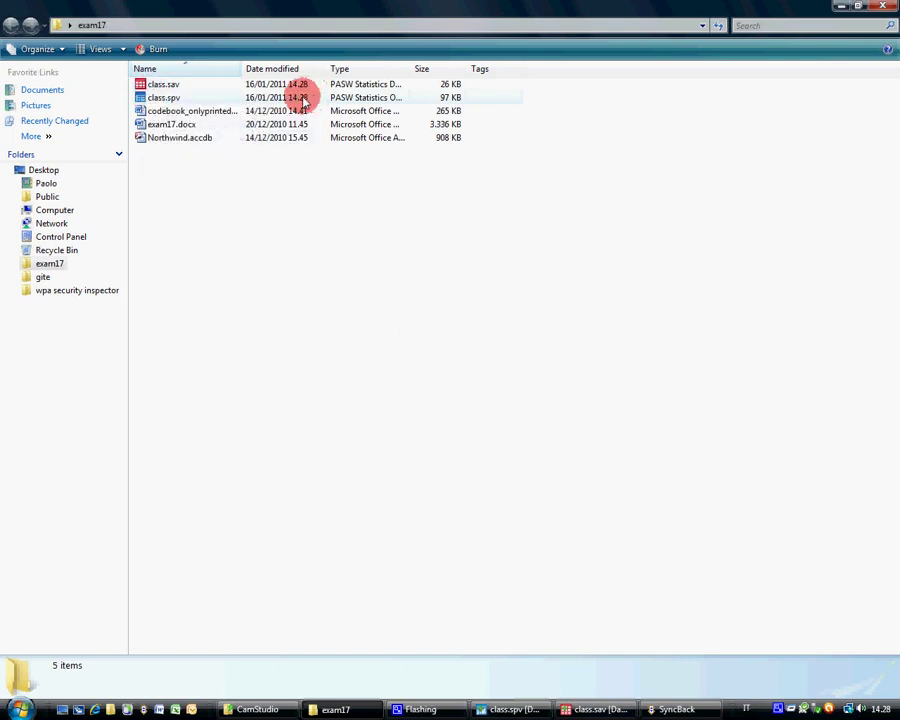
pyautogui.click(588, 709)
pyautogui.click(882, 6)
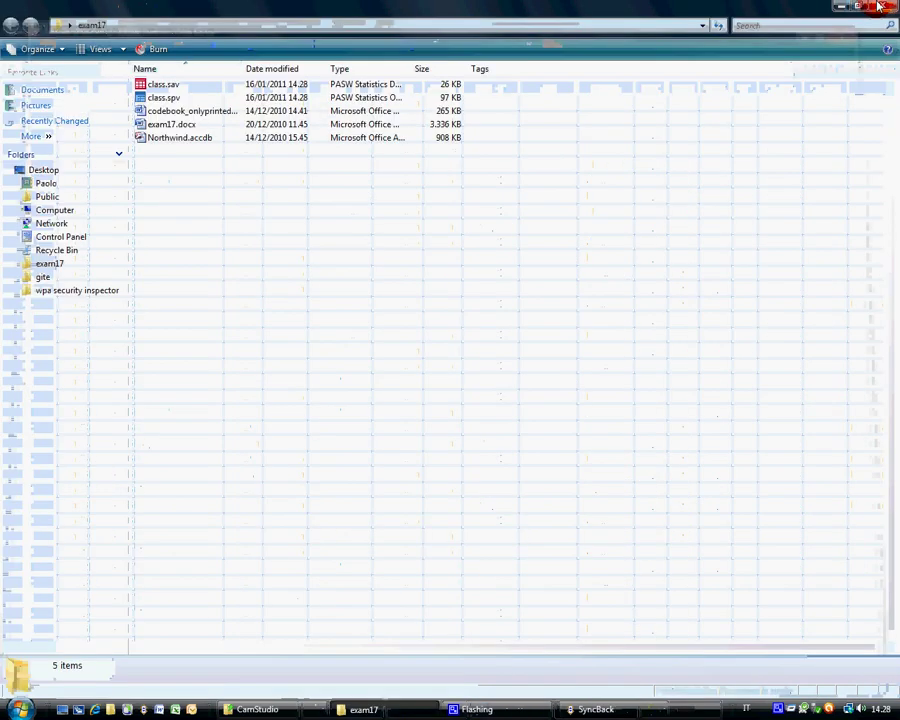